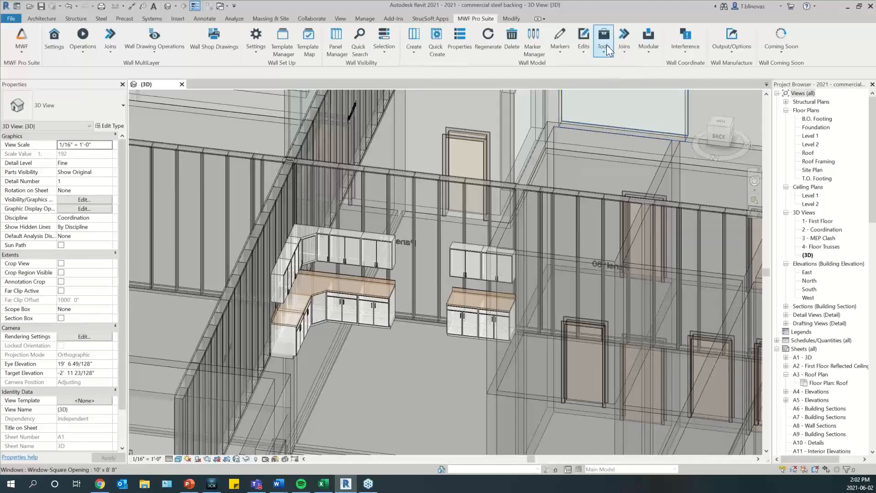
pyautogui.click(606, 45)
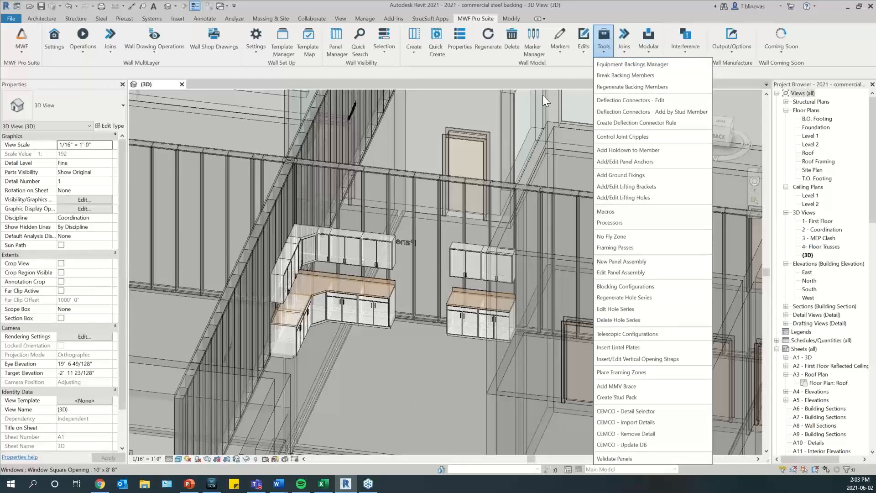
pyautogui.click(602, 42)
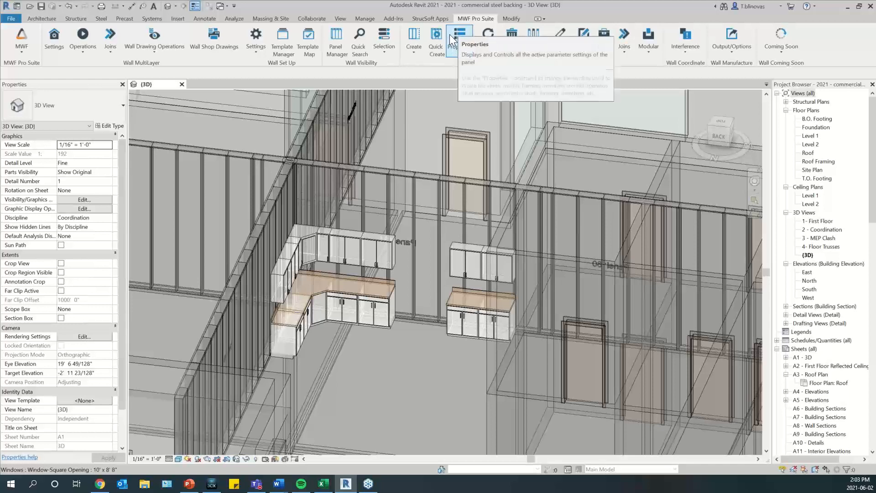
pyautogui.click(449, 37)
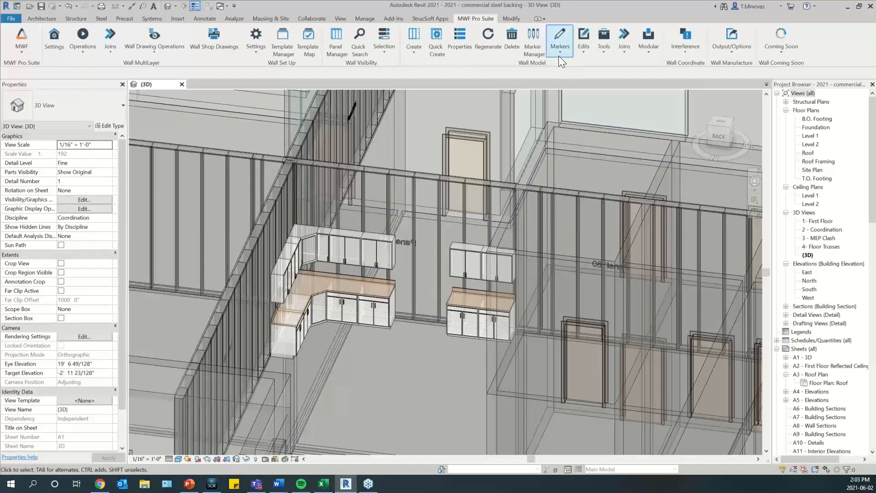
# Open the Equipment Backings Manager, enlarge its parsing configuration, and exclude the linked document 2021-CommercialClashElevated - Copy.rvt
pyautogui.click(602, 46)
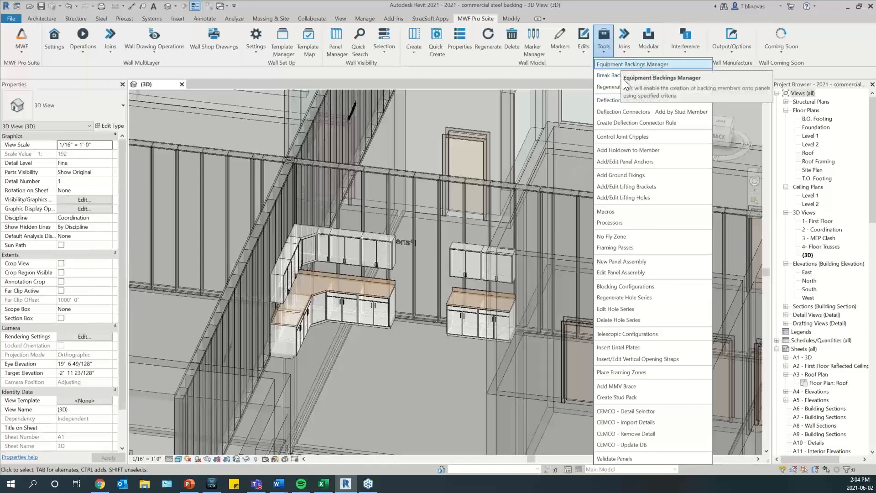
pyautogui.click(663, 64)
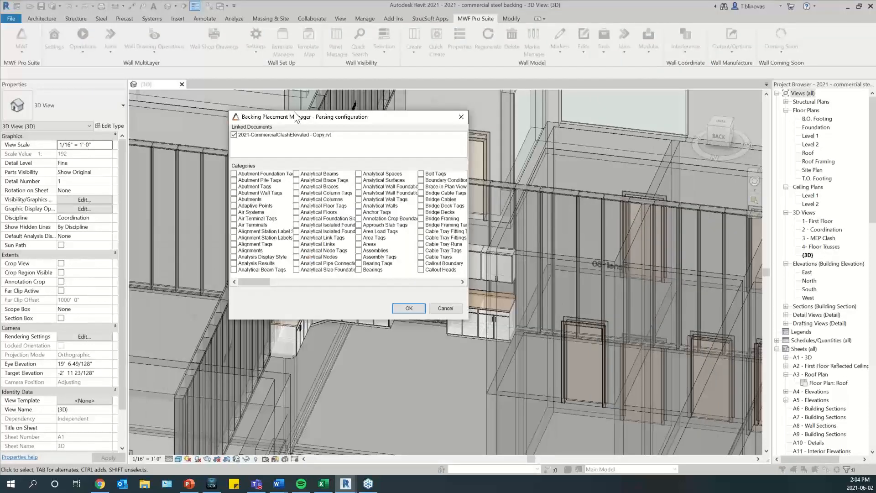
pyautogui.moveTo(295, 117); pyautogui.dragTo(252, 105)
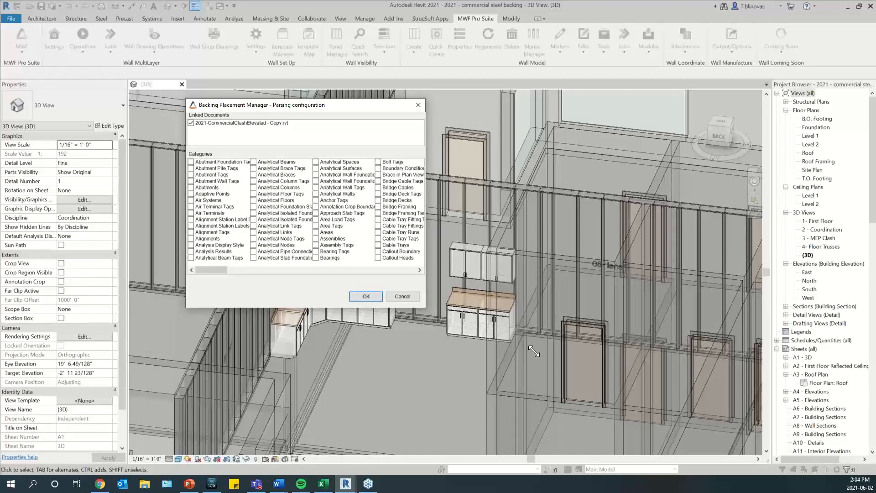
pyautogui.moveTo(534, 352); pyautogui.dragTo(541, 351)
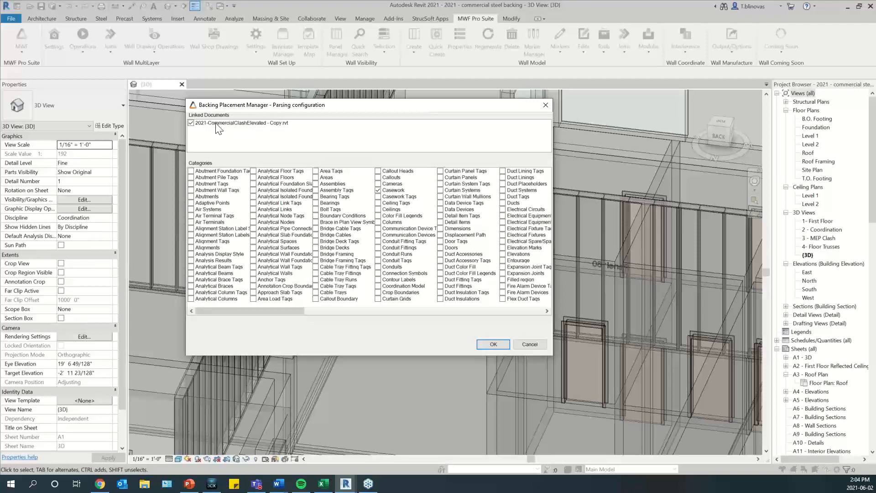
pyautogui.moveTo(235, 106); pyautogui.dragTo(416, 149)
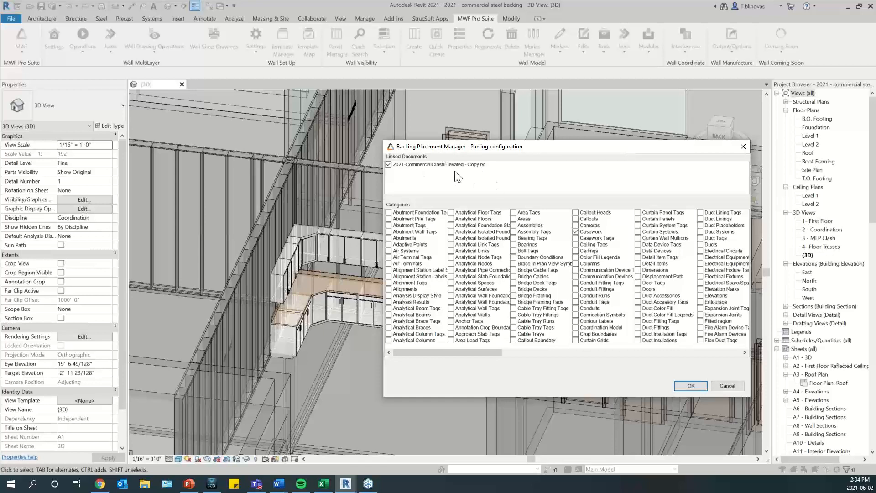
pyautogui.click(389, 165)
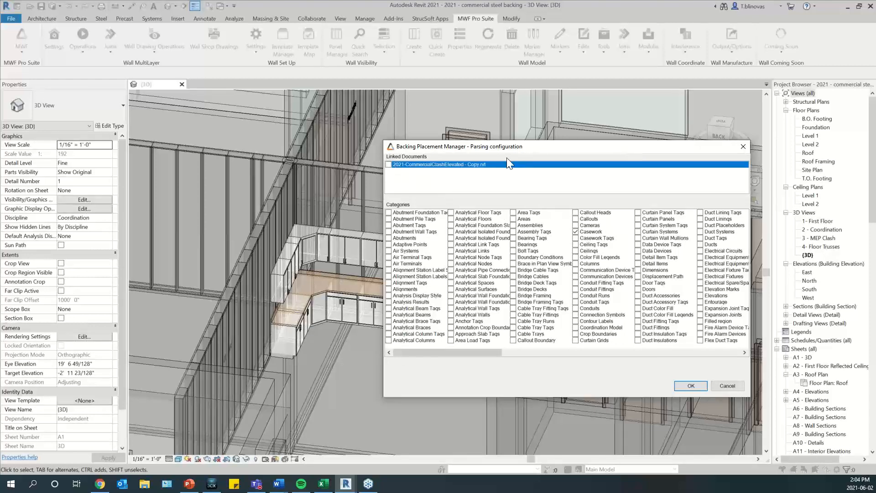
# Accept the parsing configuration with the Casework category selected and load the equipment types
pyautogui.moveTo(518, 150); pyautogui.dragTo(394, 130)
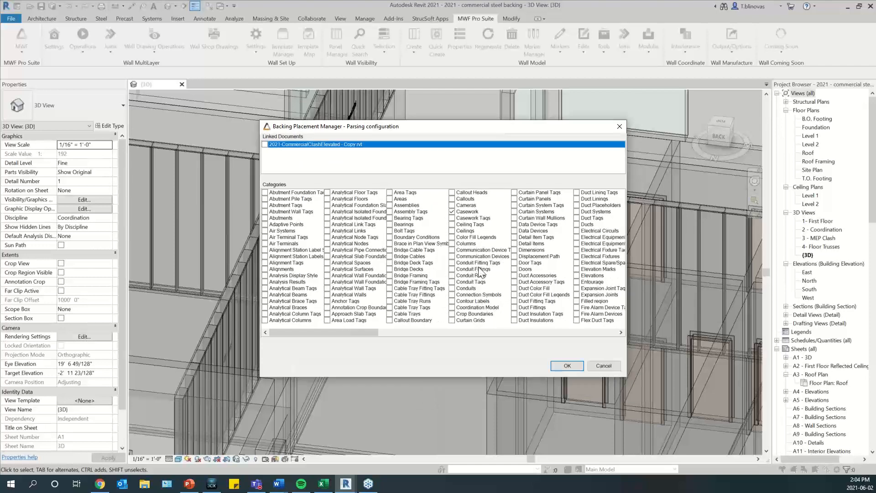
pyautogui.moveTo(342, 130)
pyautogui.mouseDown()
pyautogui.moveTo(626, 183)
pyautogui.moveTo(353, 118)
pyautogui.mouseUp()
pyautogui.moveTo(274, 100); pyautogui.dragTo(200, 80)
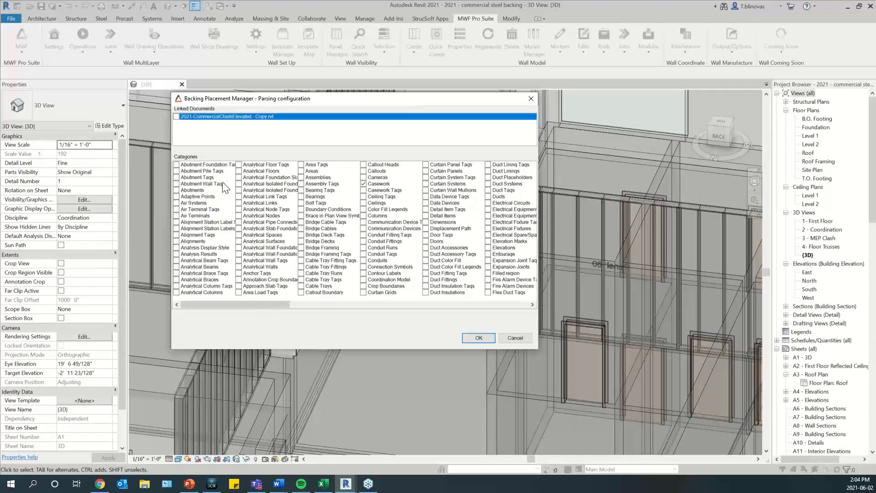
pyautogui.moveTo(231, 305)
pyautogui.mouseDown()
pyautogui.moveTo(261, 306)
pyautogui.moveTo(237, 302)
pyautogui.mouseUp()
pyautogui.moveTo(371, 105); pyautogui.dragTo(406, 285)
pyautogui.moveTo(406, 249); pyautogui.dragTo(393, 163)
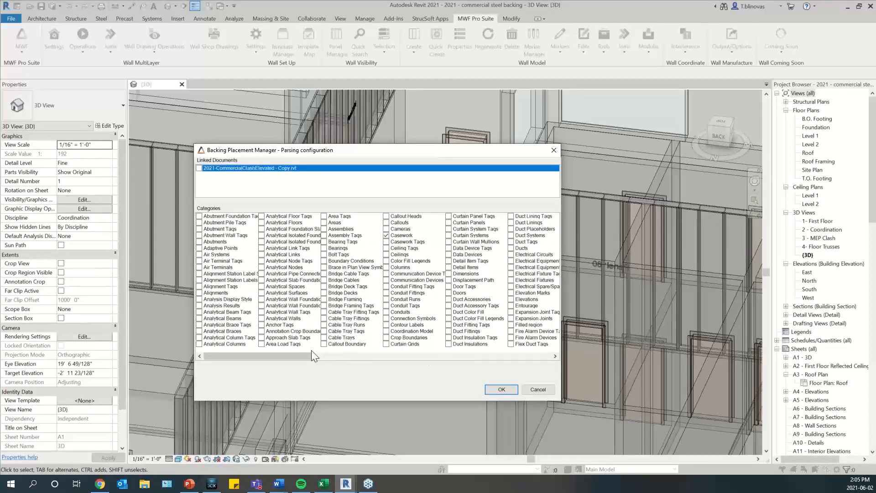
pyautogui.moveTo(313, 356)
pyautogui.mouseDown()
pyautogui.moveTo(305, 355)
pyautogui.moveTo(327, 356)
pyautogui.mouseUp()
pyautogui.moveTo(395, 364); pyautogui.dragTo(277, 356)
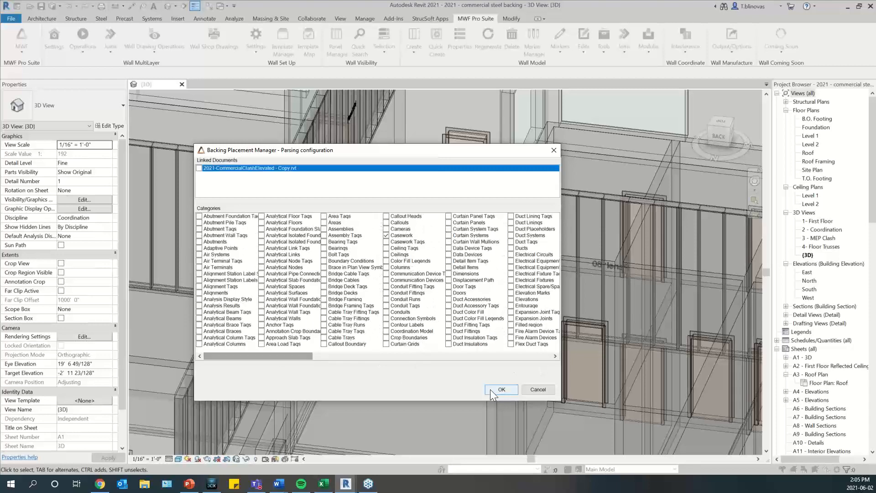
pyautogui.click(495, 390)
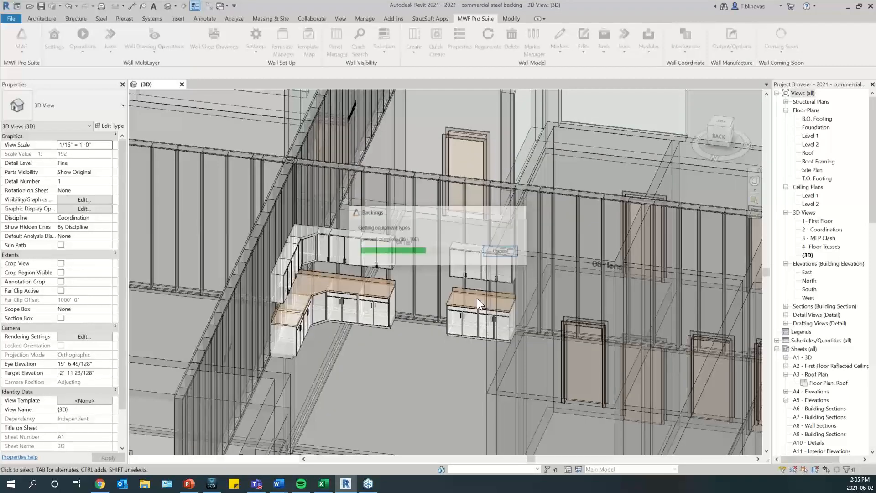
pyautogui.moveTo(0, 108); pyautogui.dragTo(323, 53)
pyautogui.moveTo(611, 415); pyautogui.dragTo(704, 432)
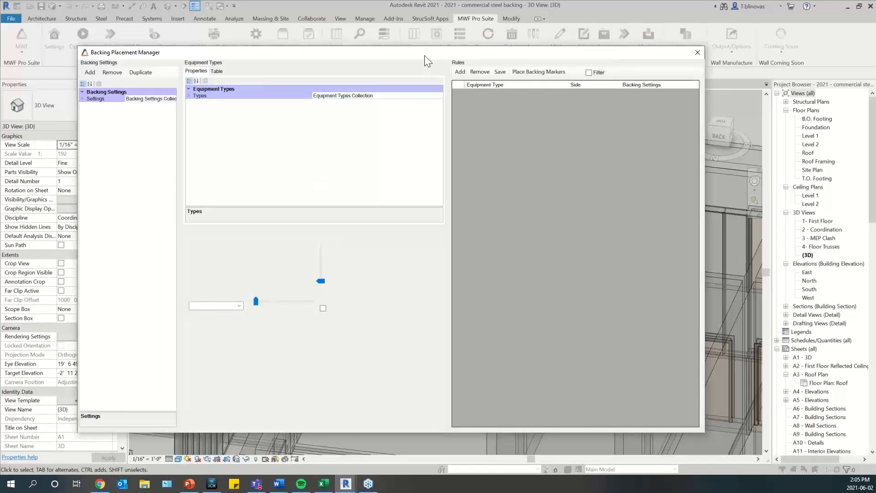
pyautogui.moveTo(422, 54); pyautogui.dragTo(465, 75)
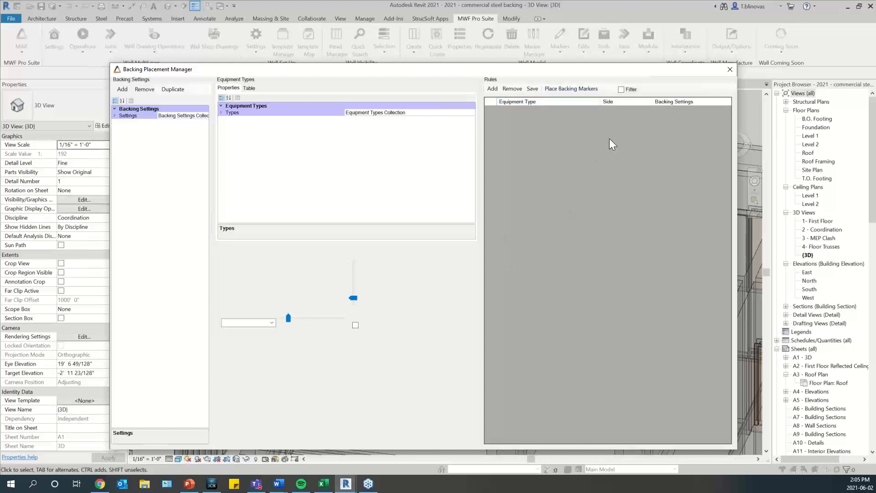
pyautogui.moveTo(537, 68); pyautogui.dragTo(548, 95)
pyautogui.moveTo(555, 129); pyautogui.dragTo(563, 72)
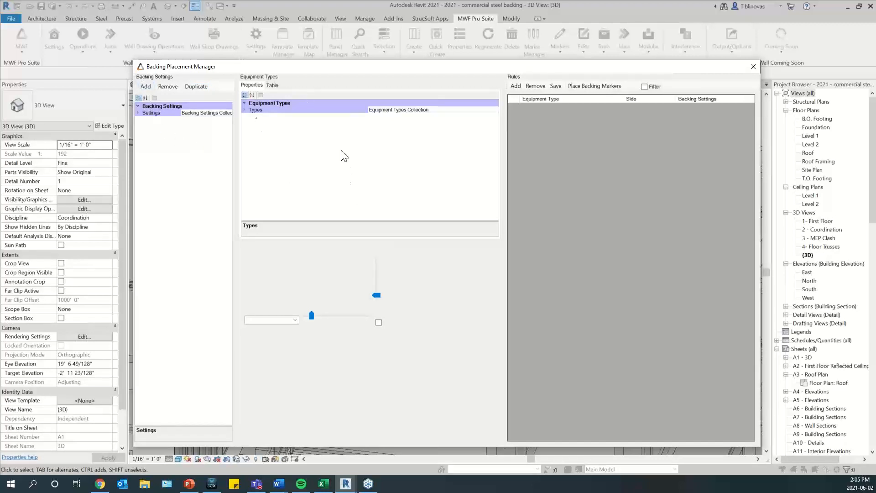
# Expand the equipment types collection and preview the base cabinets, both countertops and the 12" deep upper corner cabinet
pyautogui.click(245, 110)
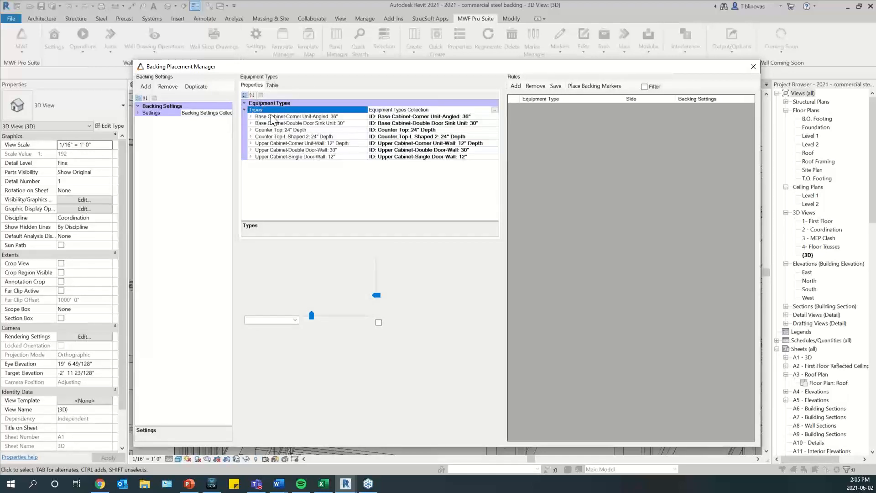
pyautogui.click(301, 116)
pyautogui.click(305, 123)
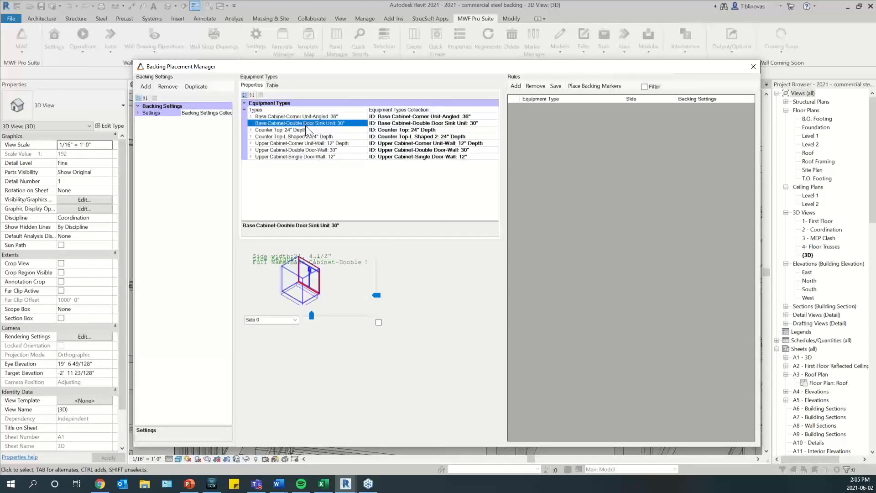
pyautogui.click(306, 129)
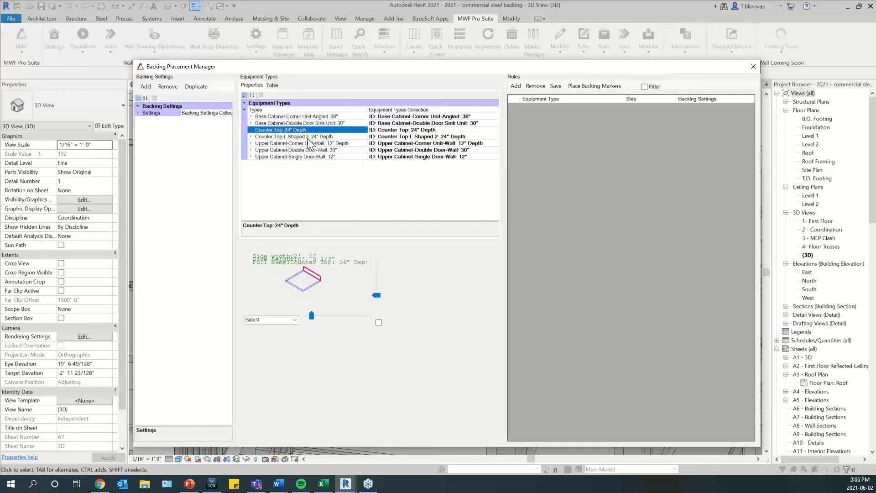
pyautogui.click(308, 138)
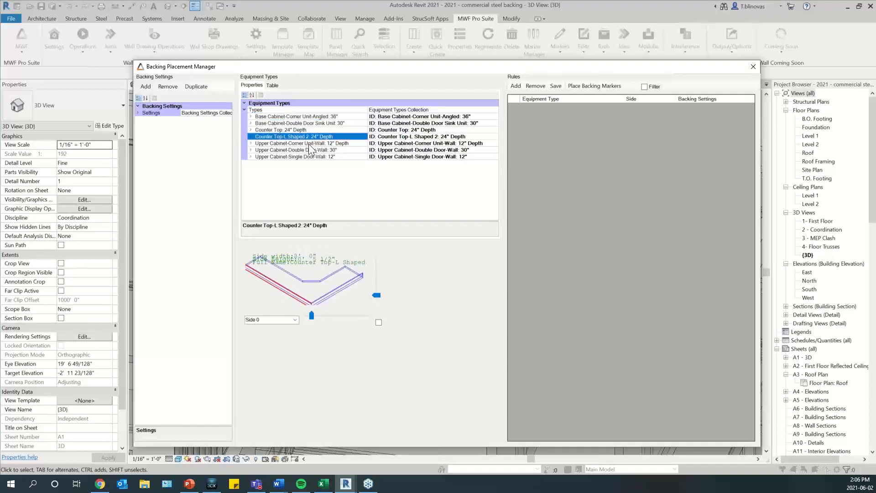
pyautogui.click(310, 116)
pyautogui.moveTo(307, 70); pyautogui.dragTo(299, 169)
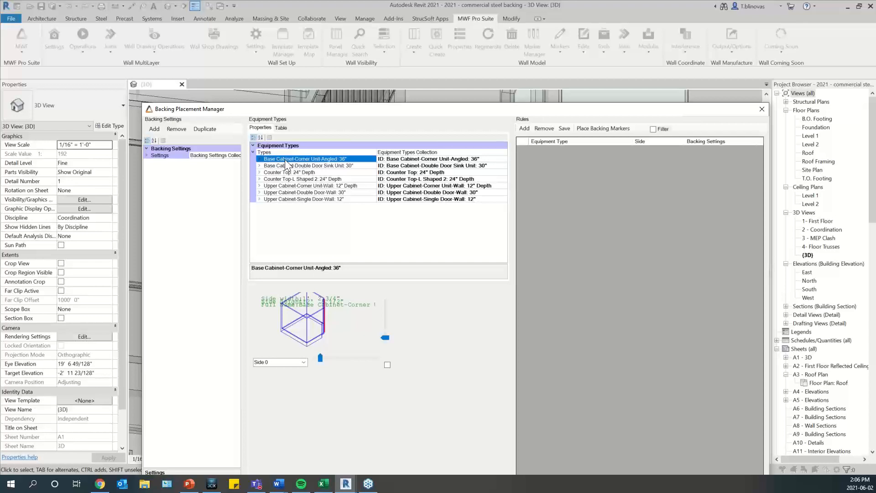
pyautogui.click(305, 166)
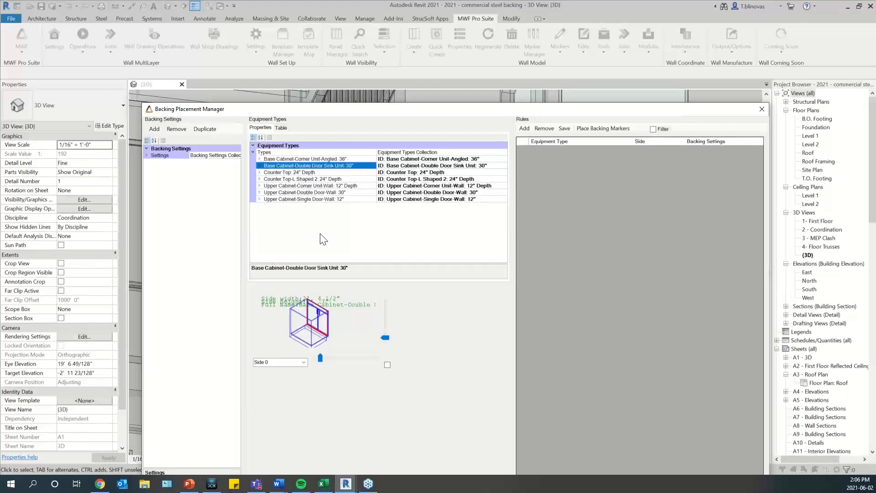
pyautogui.click(297, 176)
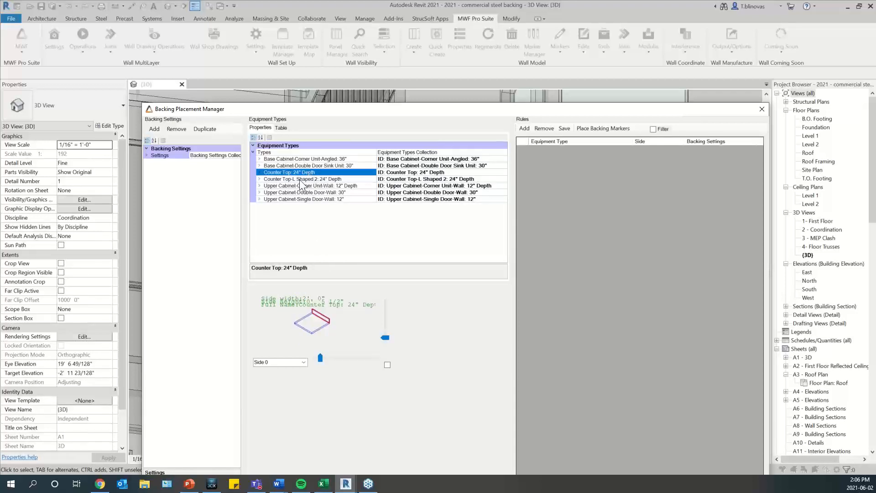
pyautogui.click(283, 187)
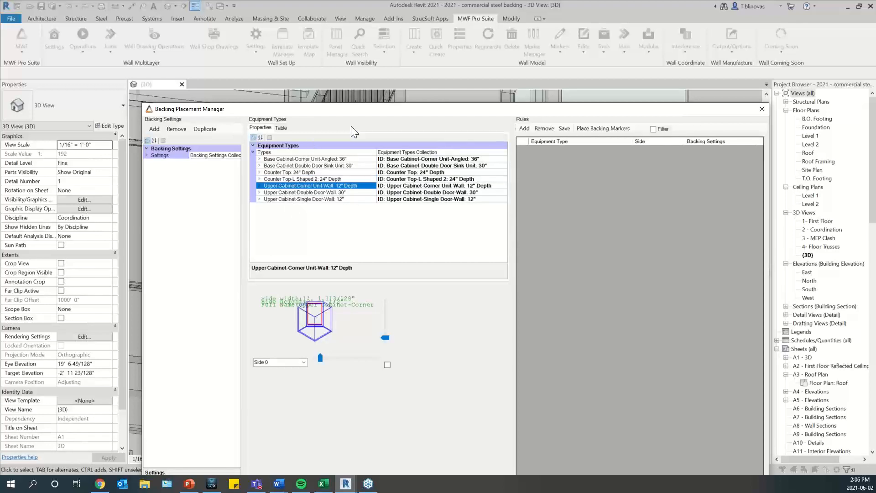
# View the equipment types as a table with a wider Type column, and return to the properties view
pyautogui.click(281, 128)
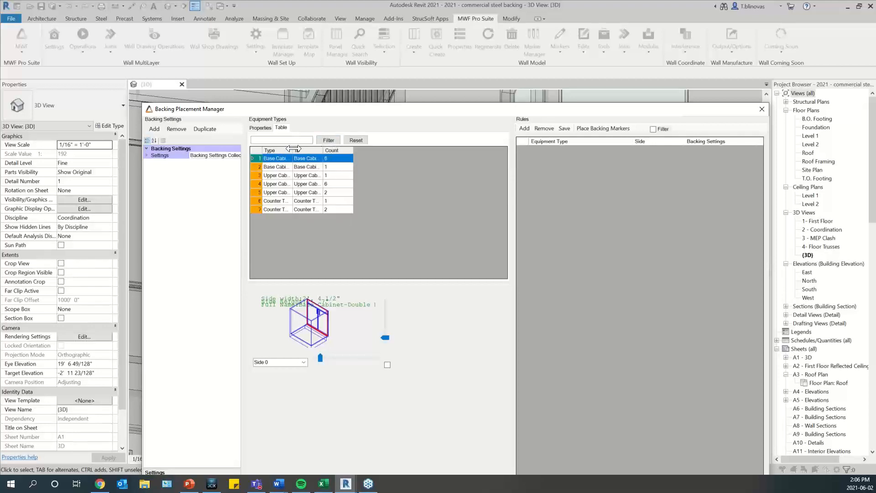
pyautogui.moveTo(292, 150); pyautogui.dragTo(321, 152)
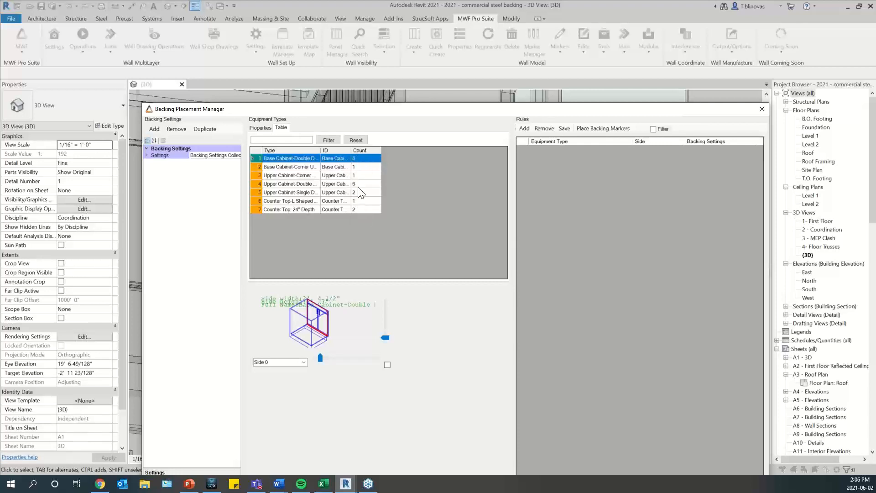
pyautogui.click(259, 128)
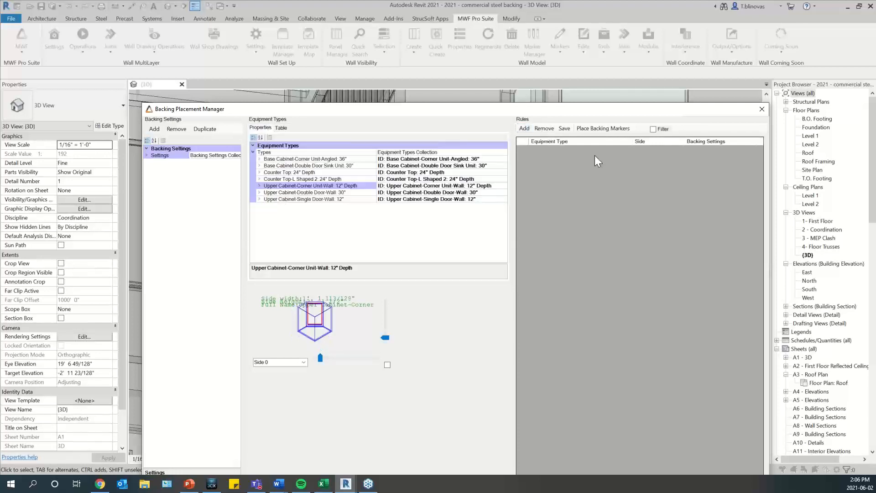
# Widen the Backing Settings area, add one new backing setting and expand the settings collection
pyautogui.moveTo(604, 110); pyautogui.dragTo(577, 54)
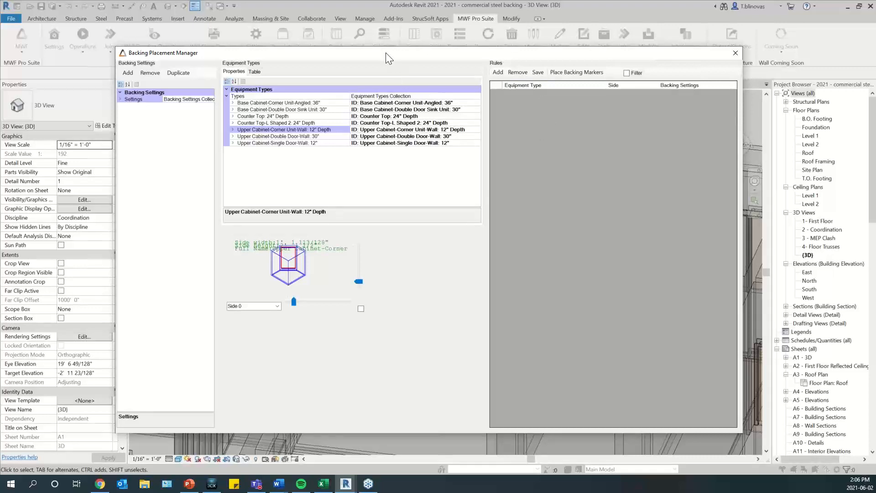
pyautogui.moveTo(403, 54); pyautogui.dragTo(488, 73)
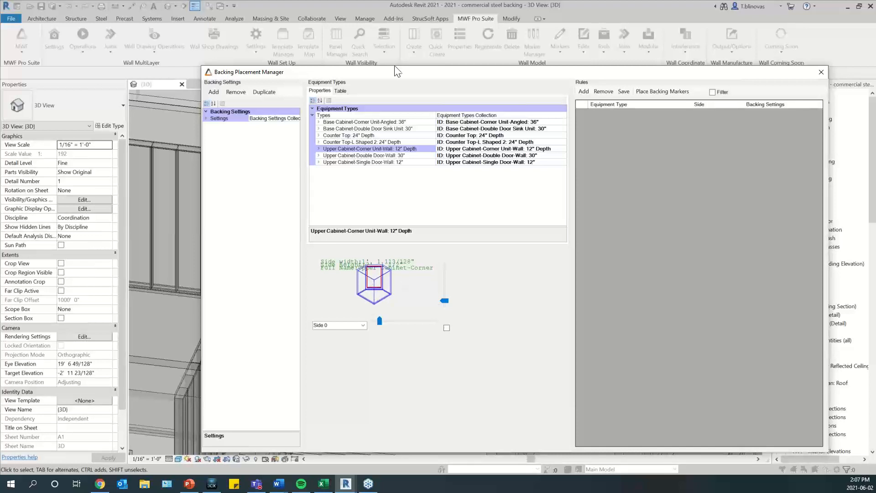
pyautogui.moveTo(401, 73); pyautogui.dragTo(333, 59)
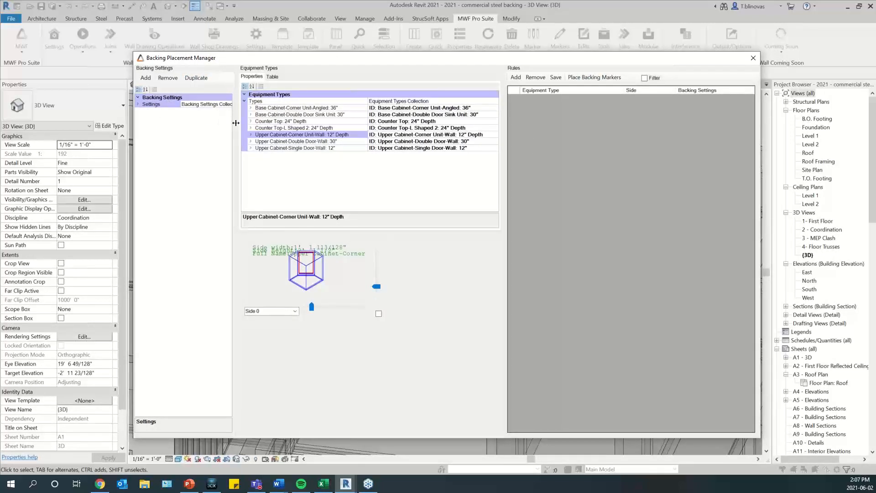
pyautogui.moveTo(235, 123); pyautogui.dragTo(291, 129)
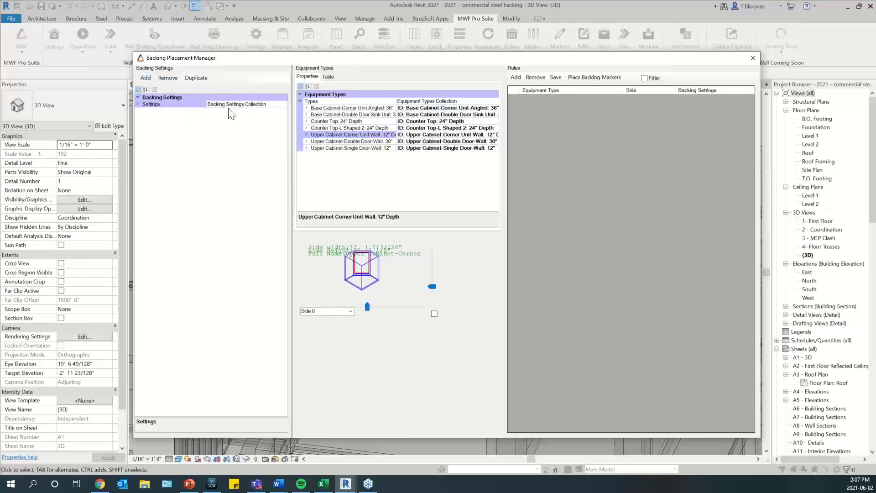
pyautogui.click(145, 105)
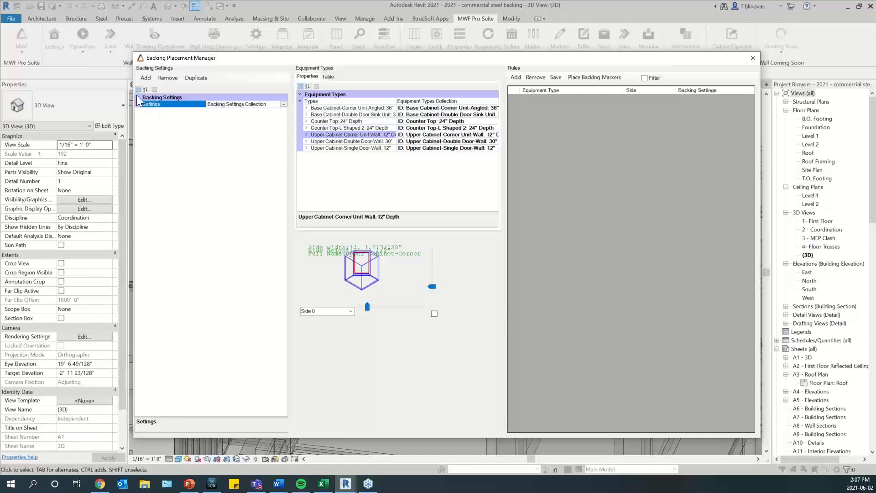
pyautogui.click(137, 96)
pyautogui.click(138, 97)
pyautogui.click(152, 105)
pyautogui.click(144, 79)
pyautogui.click(138, 104)
# Add a second backing setting to the settings collection and accept the collection
pyautogui.click(282, 105)
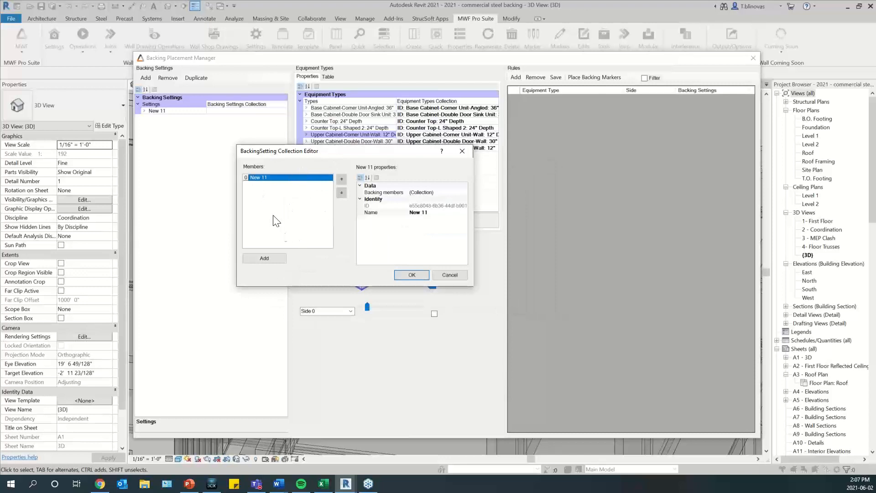
pyautogui.click(271, 258)
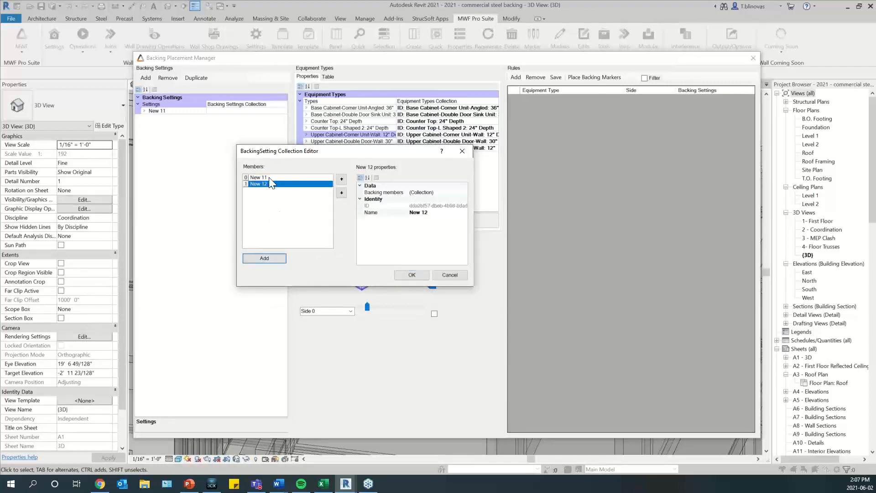
pyautogui.click(409, 274)
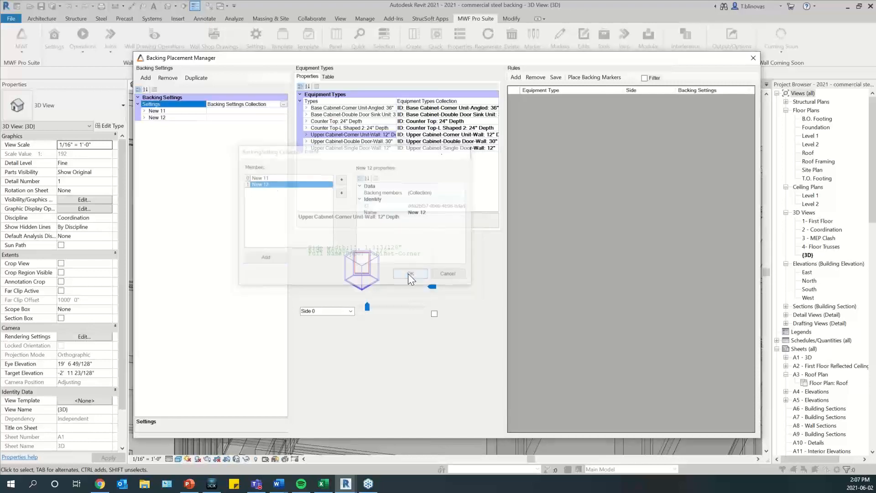
# Expand the first backing setting, New 11, and rename it "base cabinet"
pyautogui.click(145, 112)
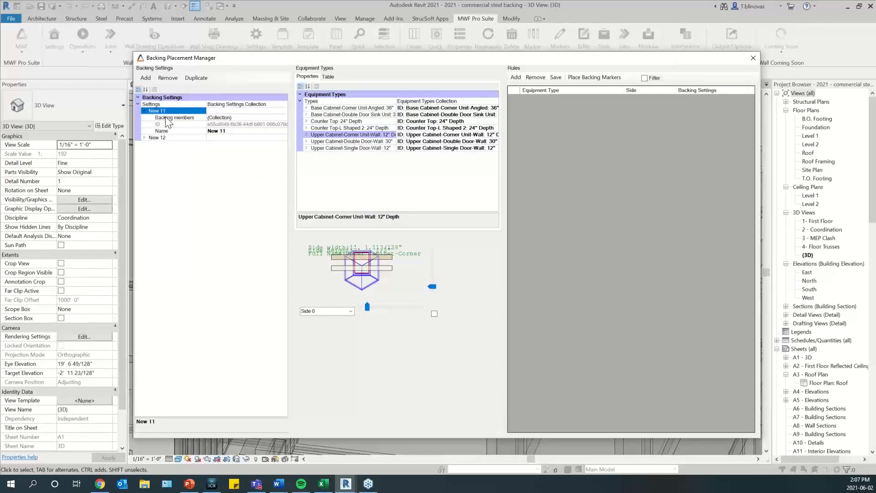
pyautogui.click(228, 131)
pyautogui.moveTo(229, 131); pyautogui.dragTo(207, 133)
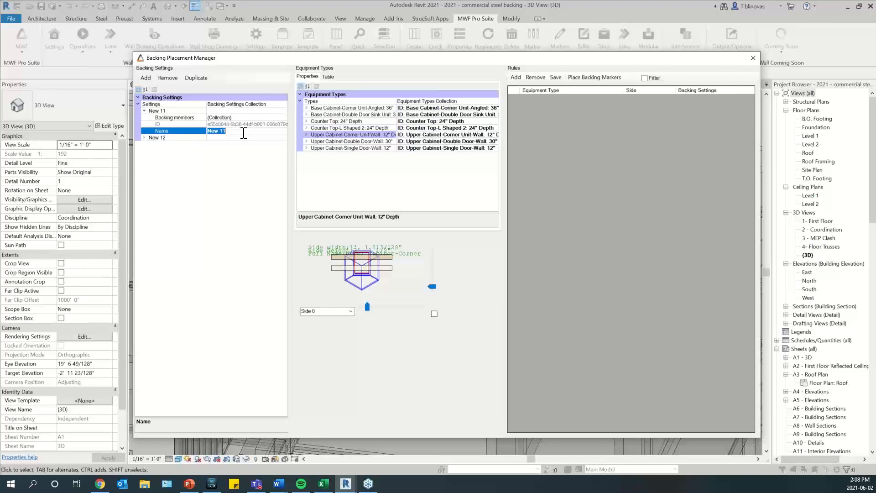
pyautogui.write('base cabinet')
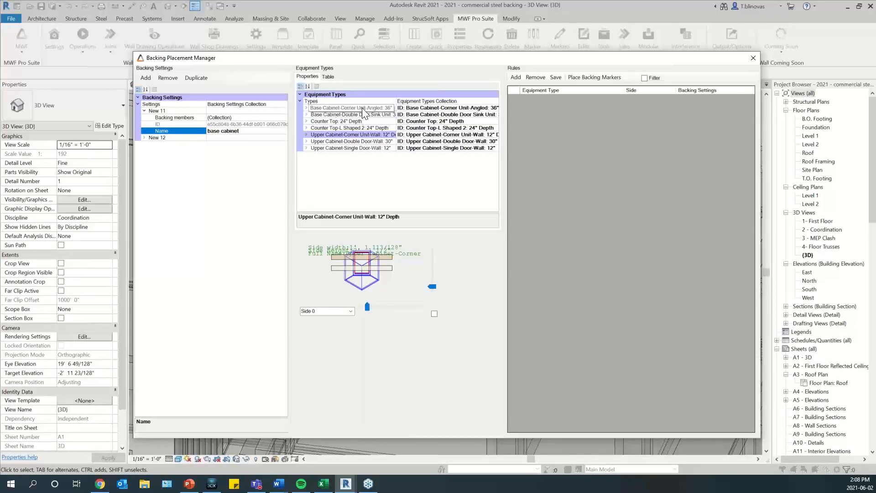
pyautogui.moveTo(362, 107); pyautogui.dragTo(359, 116)
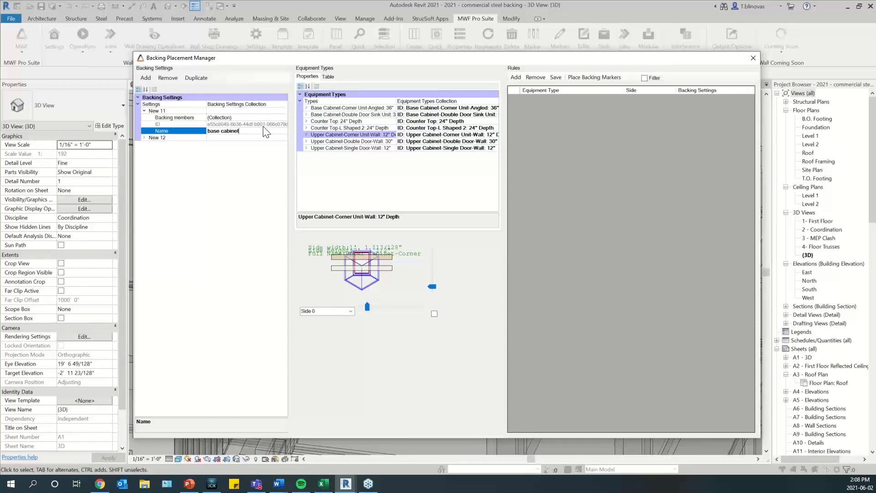
# Open the base cabinet setting's backing members collection, compare its two members and remove the second one
pyautogui.click(247, 117)
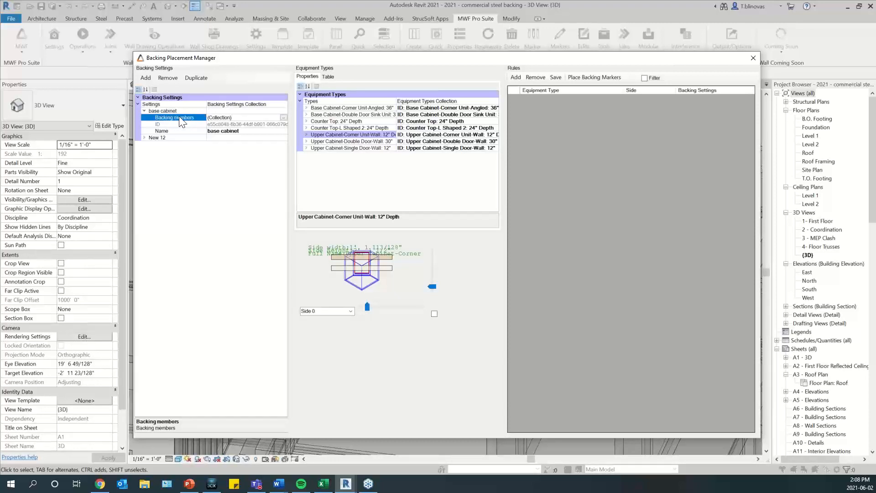
pyautogui.click(283, 118)
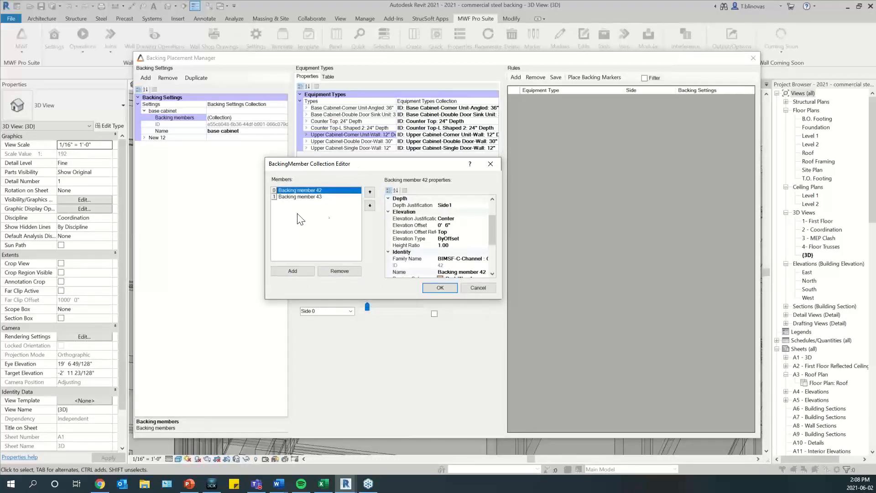
pyautogui.scroll(-4, 494, 218)
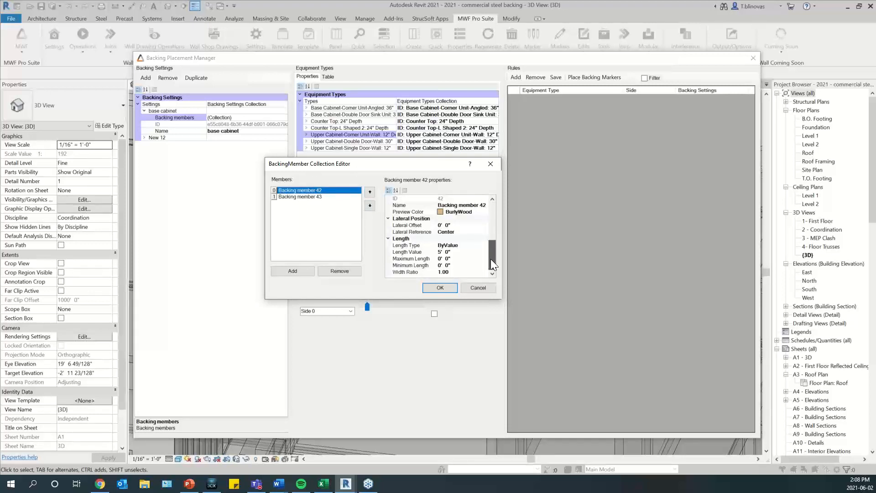
pyautogui.moveTo(491, 259); pyautogui.dragTo(497, 213)
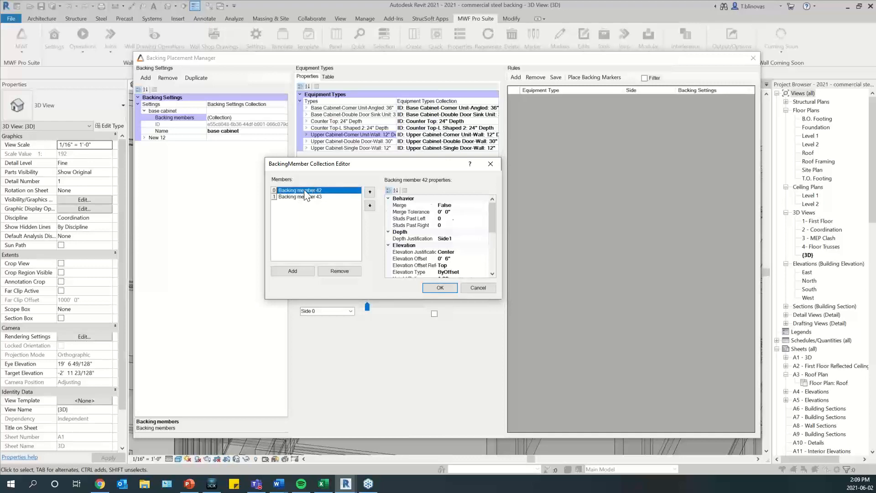
pyautogui.click(303, 196)
pyautogui.click(319, 191)
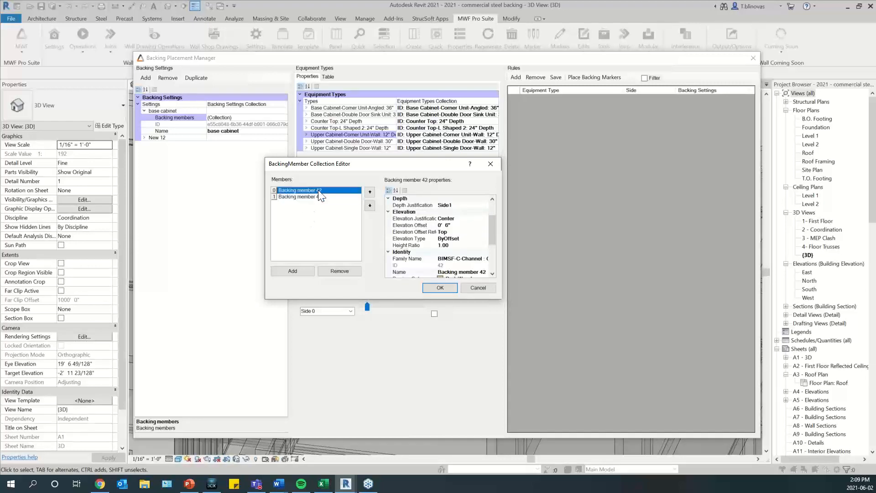
pyautogui.click(318, 197)
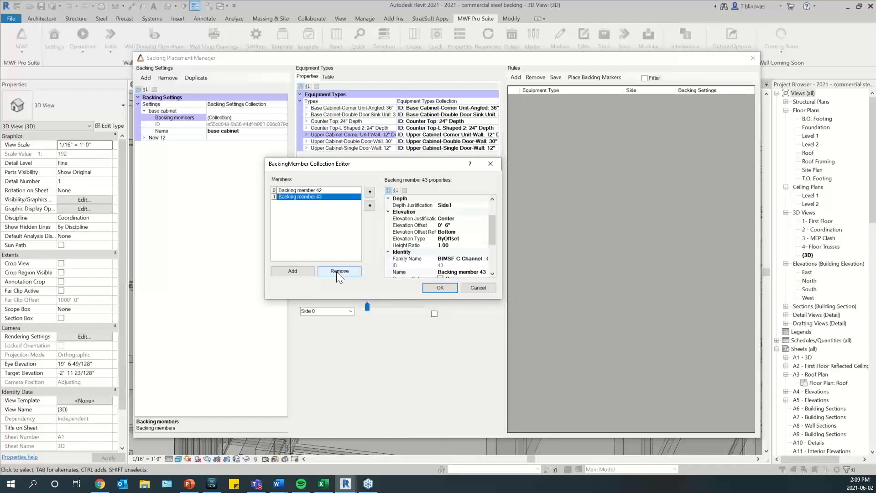
pyautogui.click(338, 272)
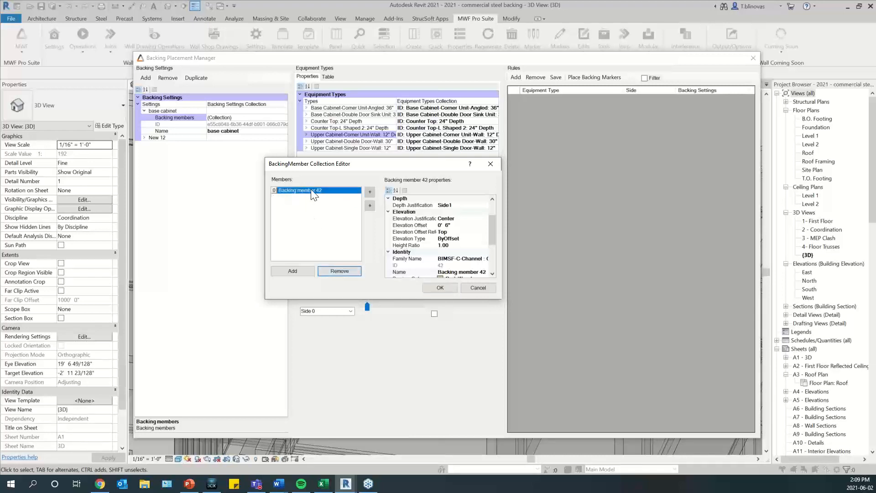
# Enlarge and reposition the backing member collection editor so that more of the remaining member's properties are readable
pyautogui.moveTo(494, 229); pyautogui.dragTo(491, 217)
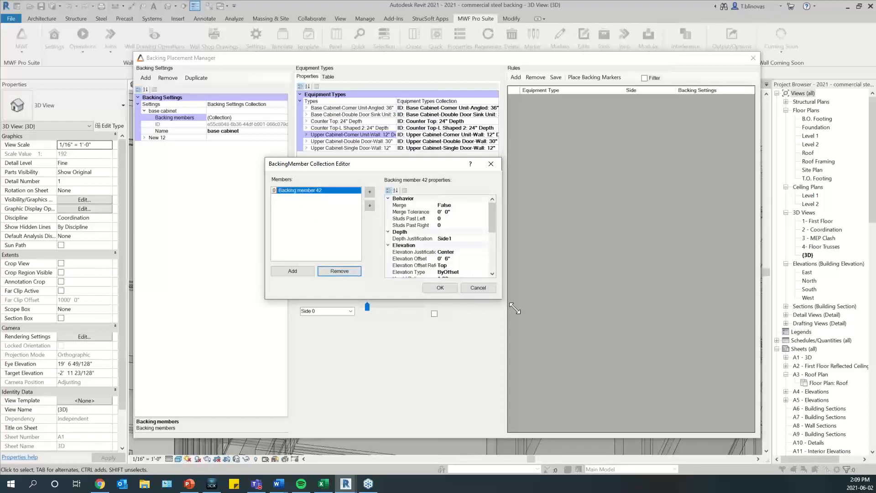
pyautogui.moveTo(502, 299); pyautogui.dragTo(681, 380)
pyautogui.moveTo(456, 163); pyautogui.dragTo(356, 111)
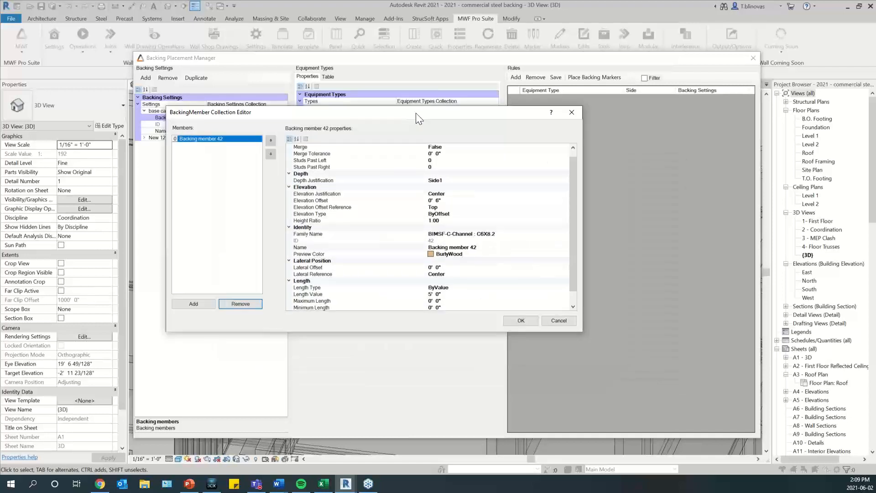
pyautogui.moveTo(569, 172); pyautogui.dragTo(566, 153)
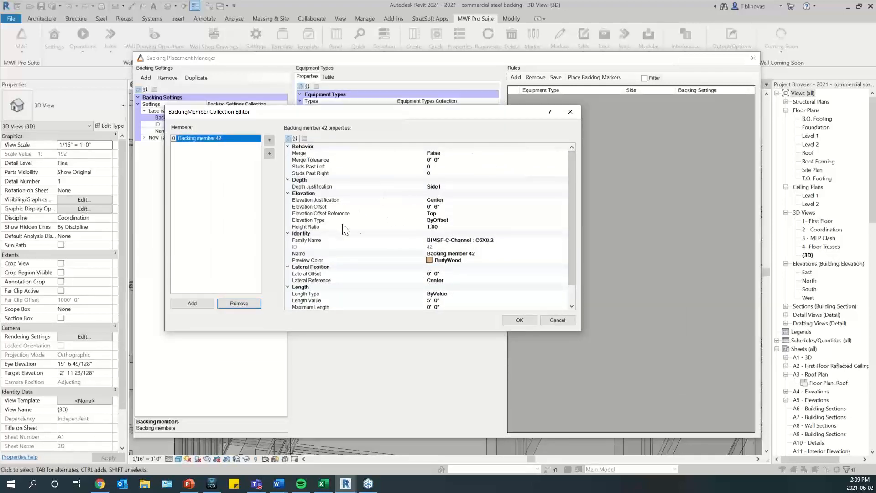
# Set the remaining backing member's elevation offset to 1' 0", keeping the equipment preview uncovered by the editor
pyautogui.click(441, 207)
pyautogui.moveTo(439, 112); pyautogui.dragTo(684, 156)
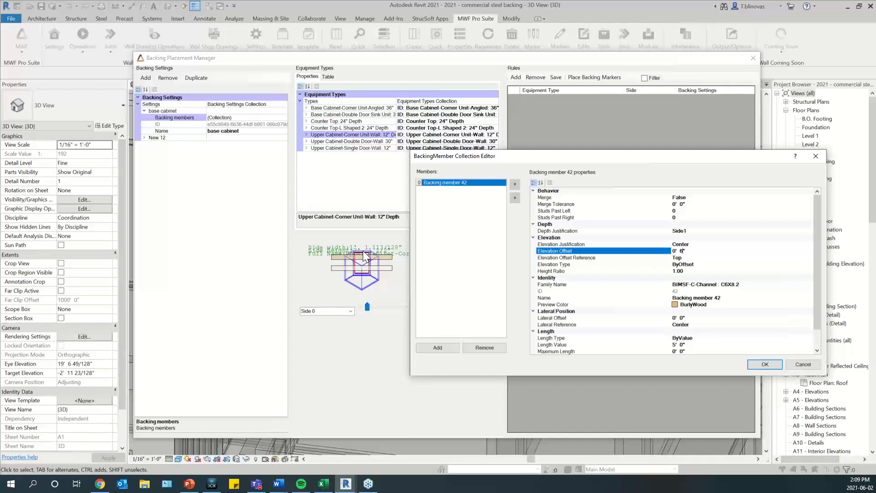
pyautogui.doubleClick(682, 250)
pyautogui.moveTo(694, 251); pyautogui.dragTo(661, 248)
pyautogui.write('1')
pyautogui.press('Down')
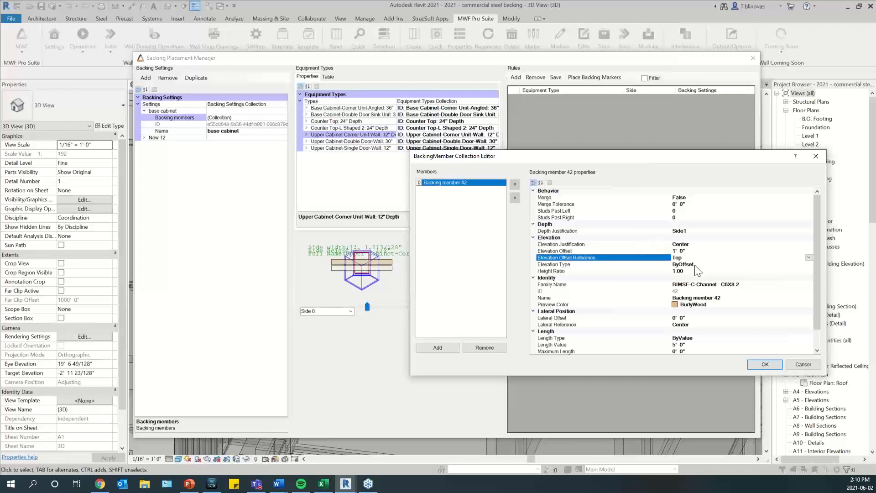
# Change the backing member's family to BIMSF-FlatStrap : FB0.125x1
pyautogui.scroll(-1, 793, 281)
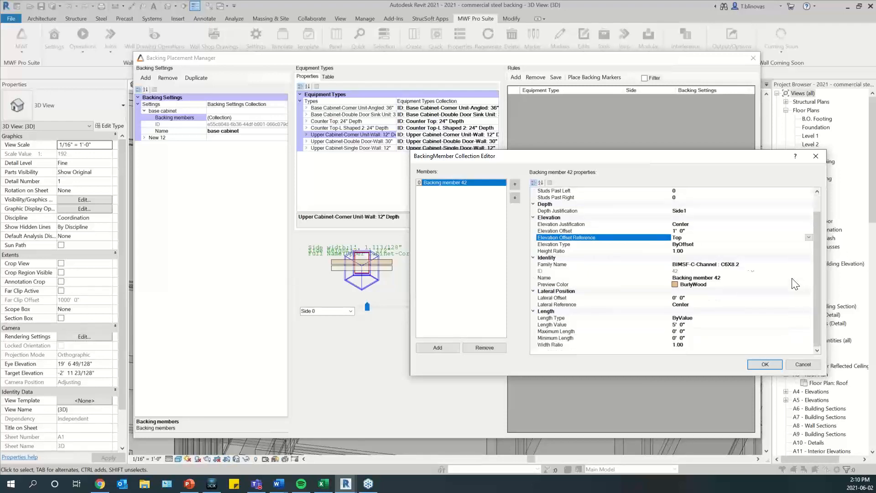
pyautogui.click(798, 266)
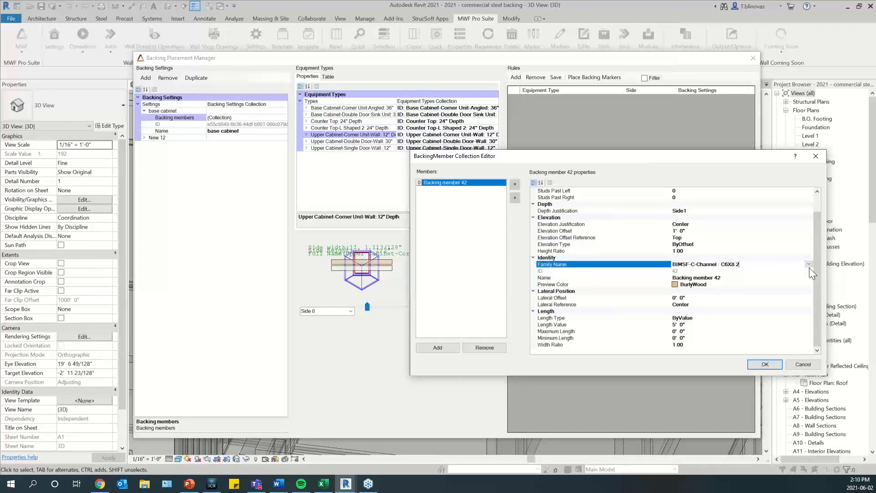
pyautogui.moveTo(734, 156); pyautogui.dragTo(715, 75)
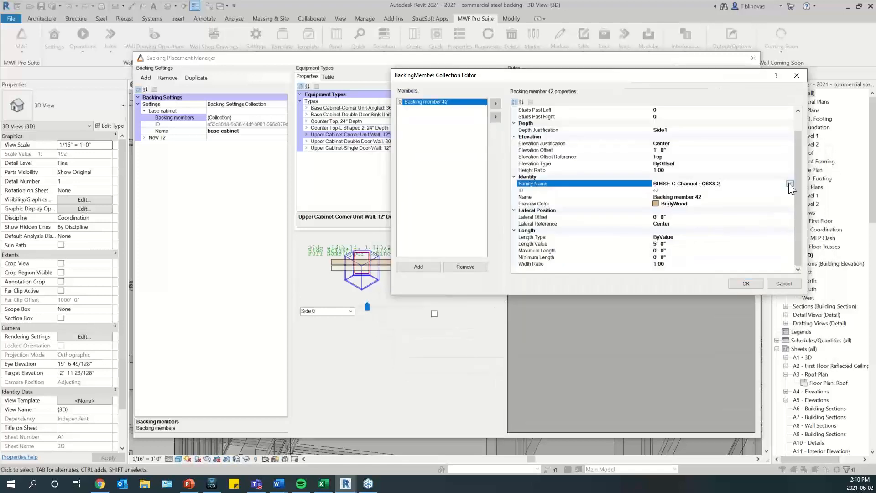
pyautogui.click(789, 184)
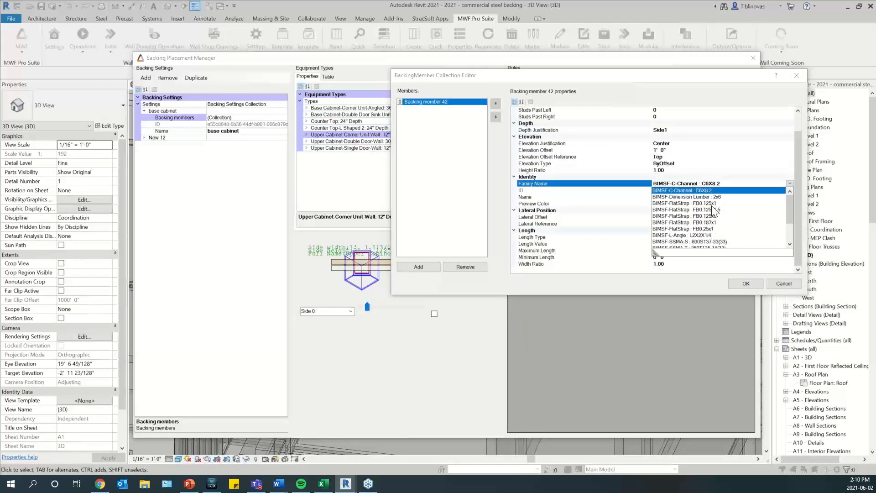
pyautogui.moveTo(792, 206); pyautogui.dragTo(792, 238)
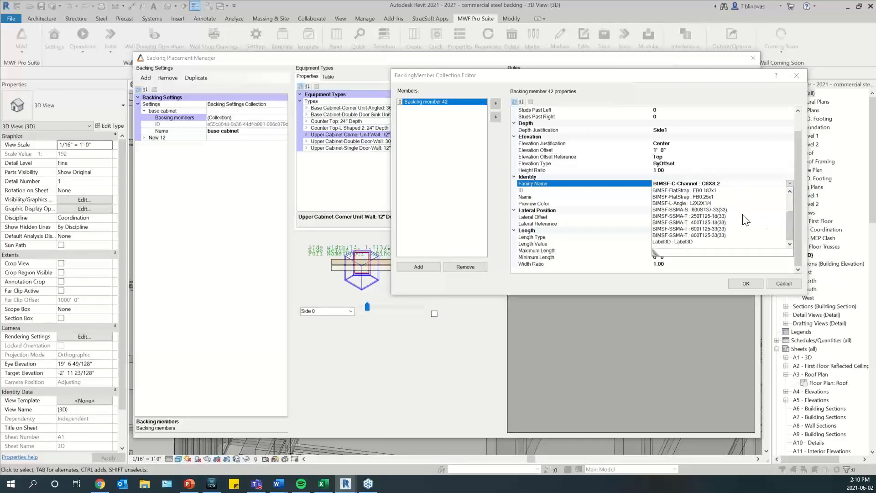
pyautogui.moveTo(788, 231); pyautogui.dragTo(787, 210)
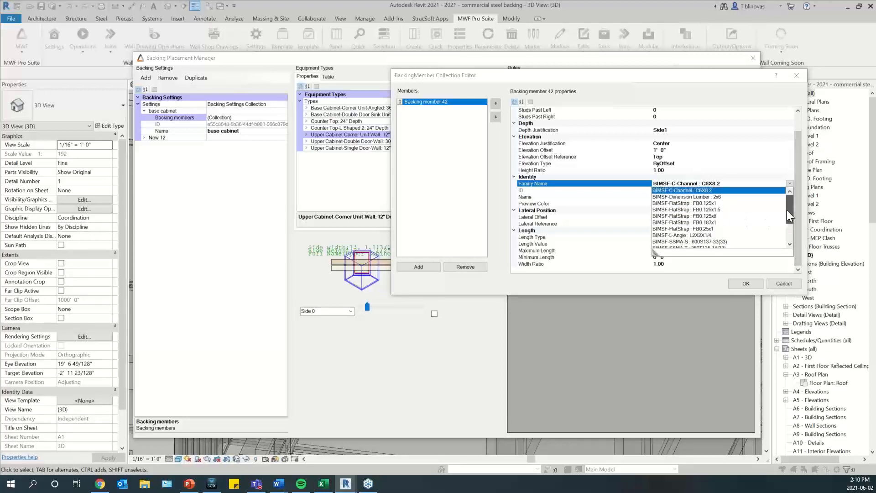
pyautogui.click(706, 204)
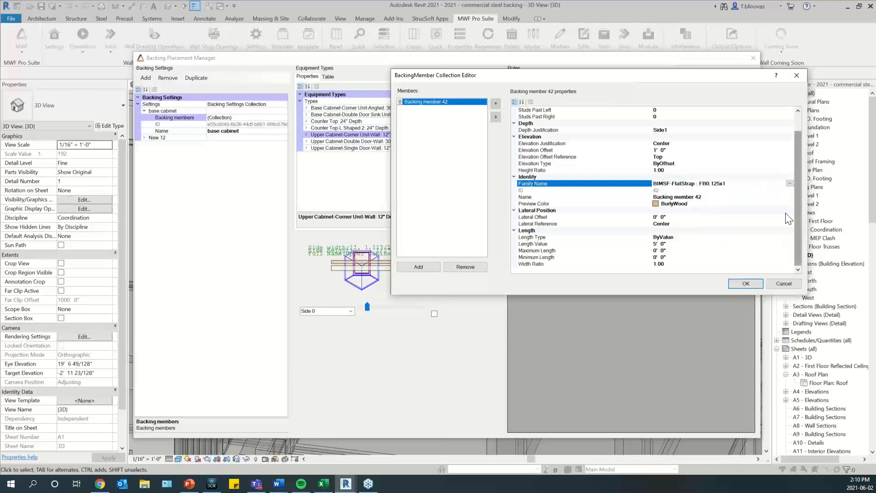
# Set the backing member's preview color to the web color Gray
pyautogui.click(750, 202)
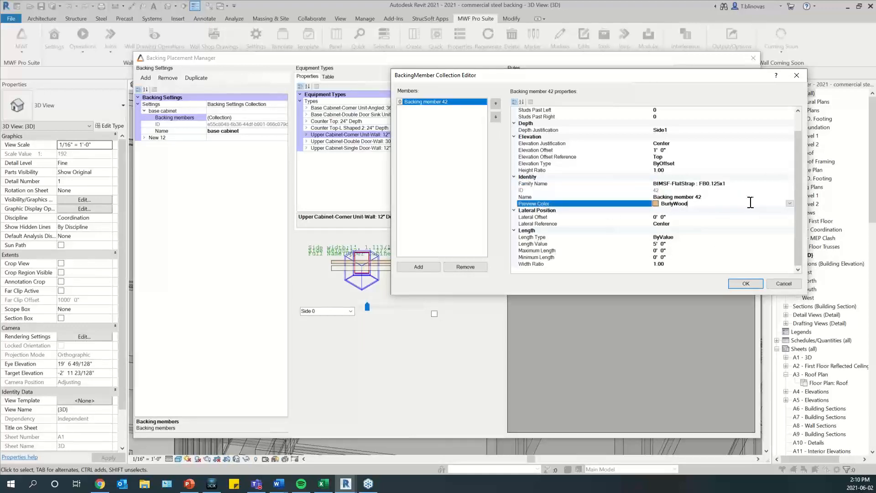
pyautogui.click(790, 204)
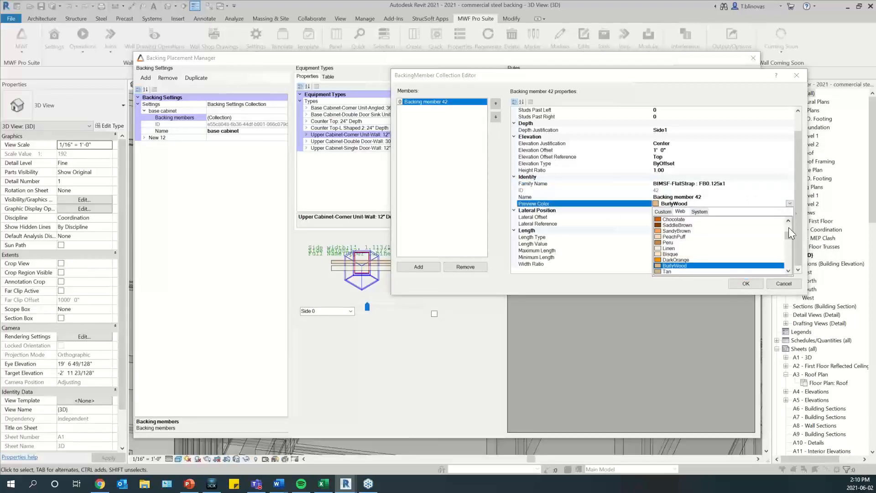
pyautogui.moveTo(789, 236)
pyautogui.mouseDown()
pyautogui.moveTo(788, 223)
pyautogui.moveTo(790, 237)
pyautogui.mouseUp()
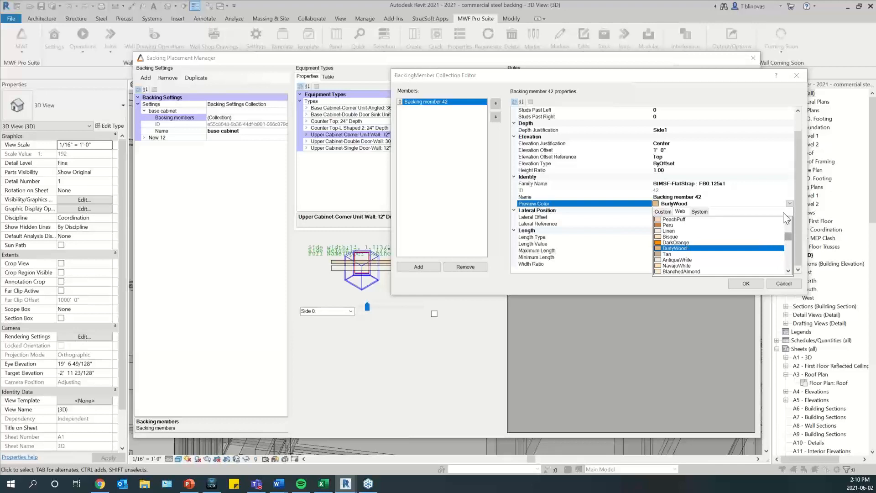
pyautogui.moveTo(789, 235); pyautogui.dragTo(786, 223)
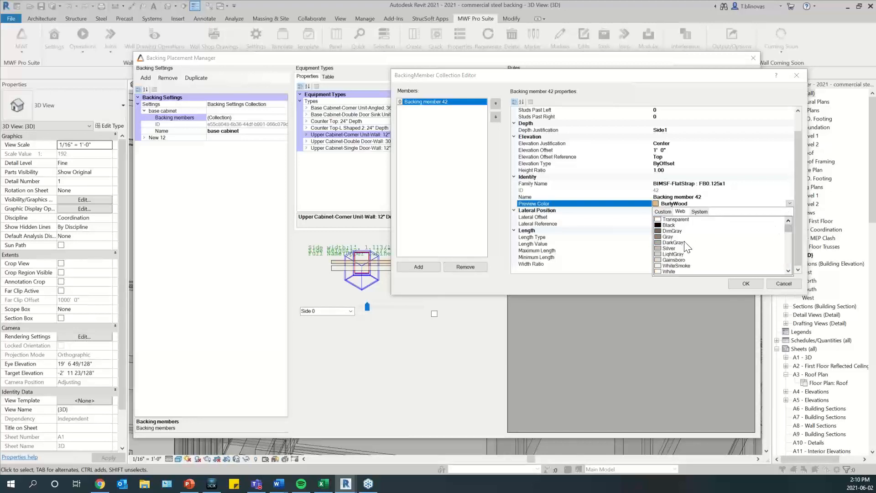
pyautogui.click(669, 236)
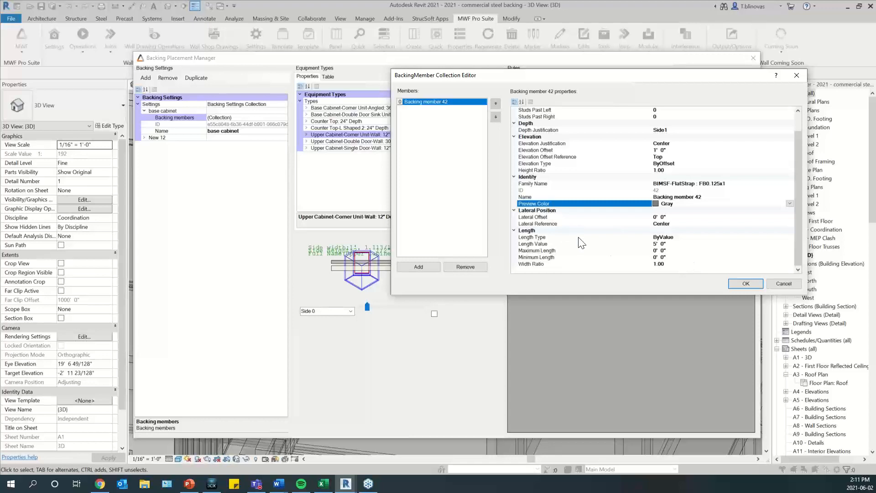
# Change the backing member's length type to ByRatio
pyautogui.click(553, 236)
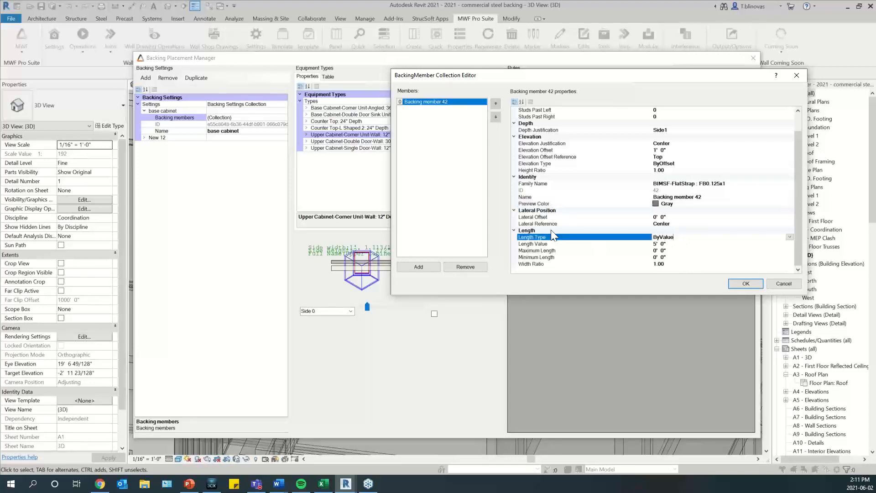
pyautogui.click(655, 243)
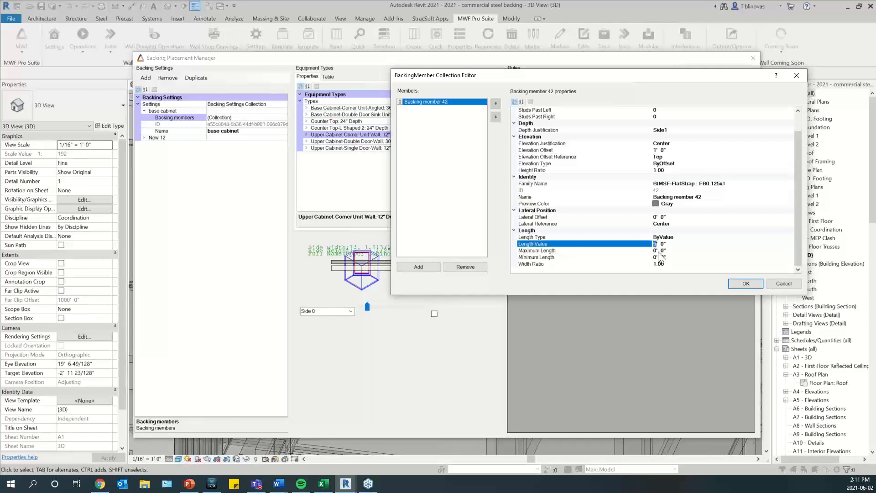
pyautogui.click(706, 237)
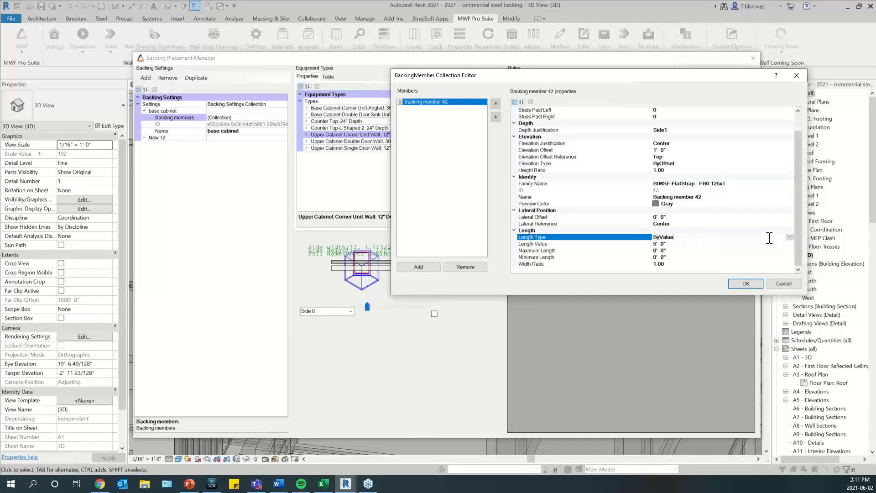
pyautogui.click(789, 237)
pyautogui.click(675, 250)
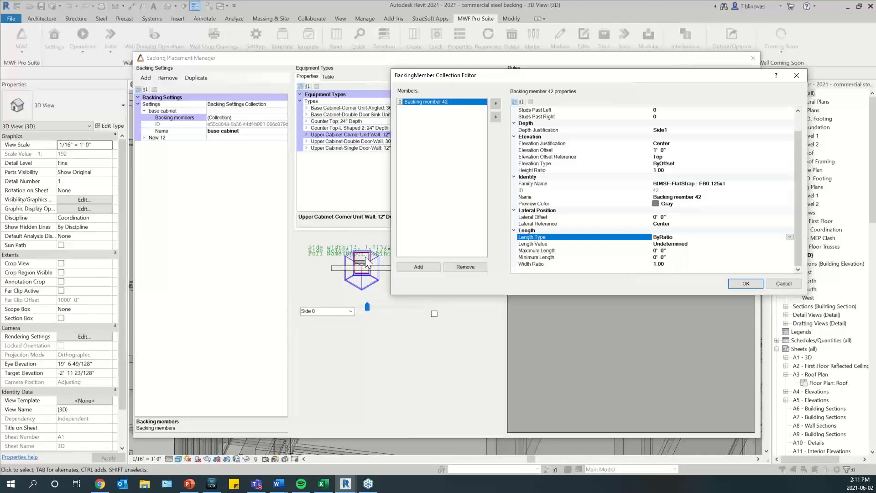
# Try a width ratio of 0.8 for the base cabinet backing member and restore the ratio to 1
pyautogui.click(649, 264)
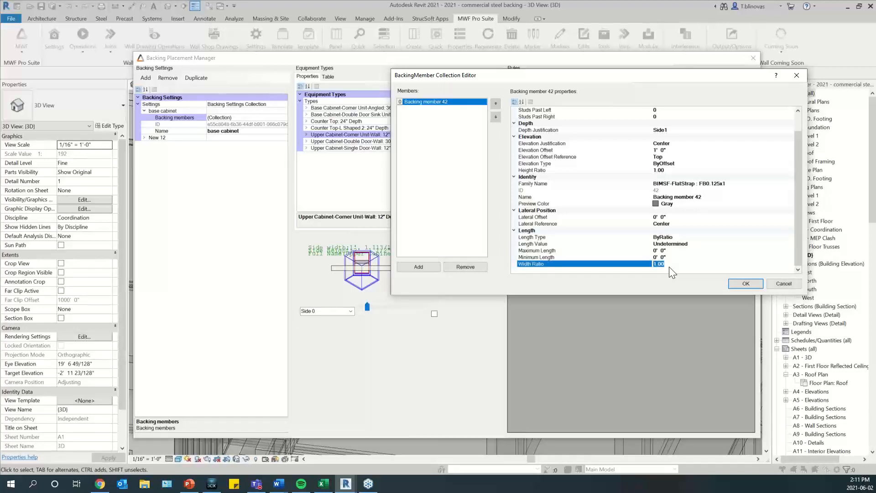
pyautogui.write('0.8')
pyautogui.press('Up')
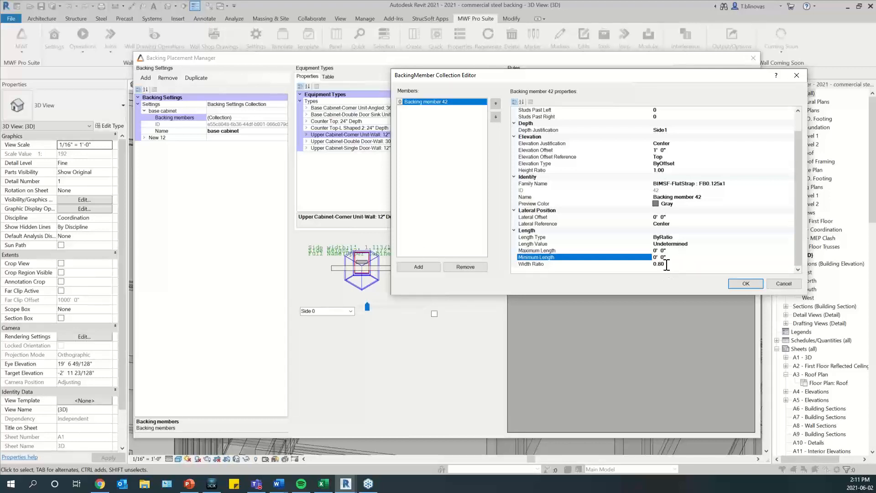
pyautogui.press('Down')
pyautogui.write('1')
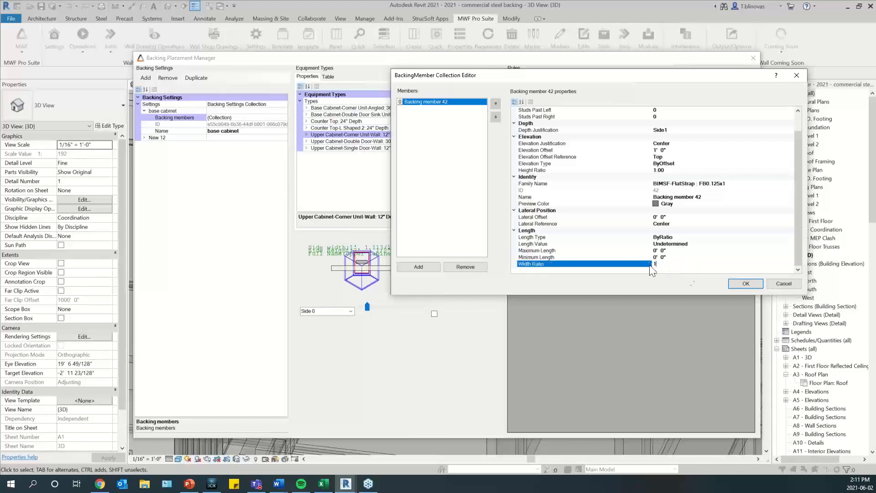
pyautogui.click(682, 258)
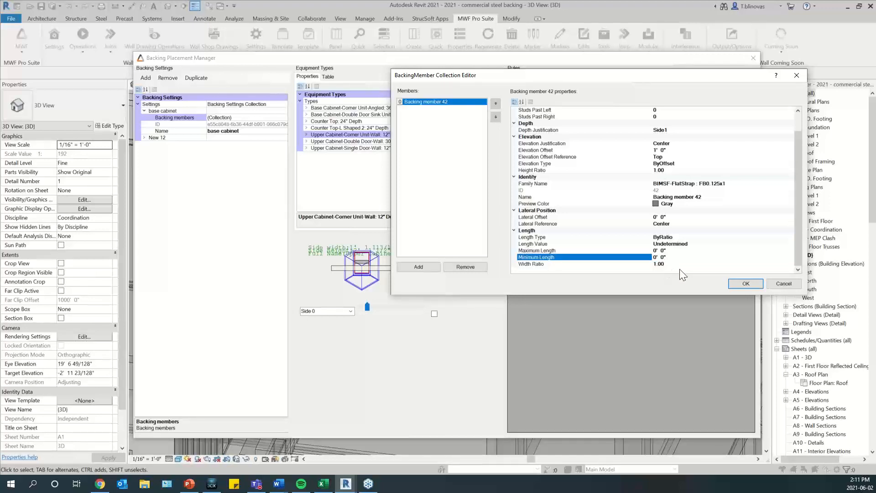
# Set the backing member's length type to ByValue and accept the base cabinet's backing member edits
pyautogui.click(577, 250)
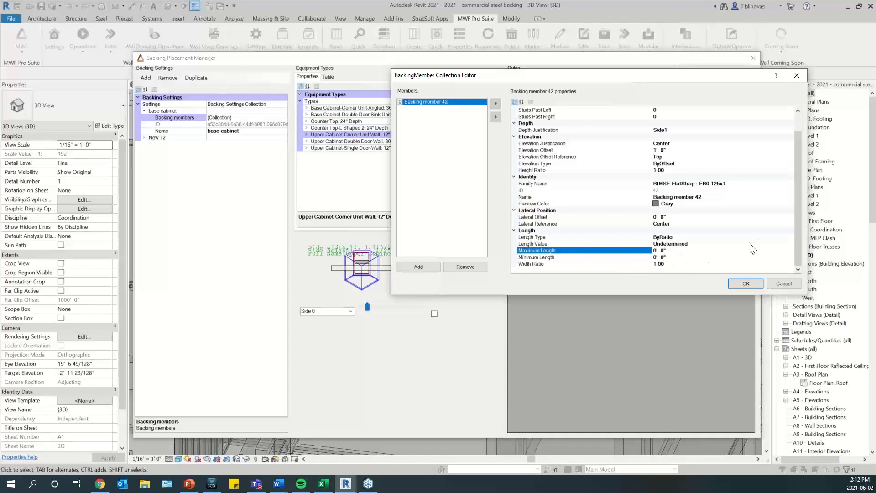
pyautogui.click(790, 238)
pyautogui.click(790, 237)
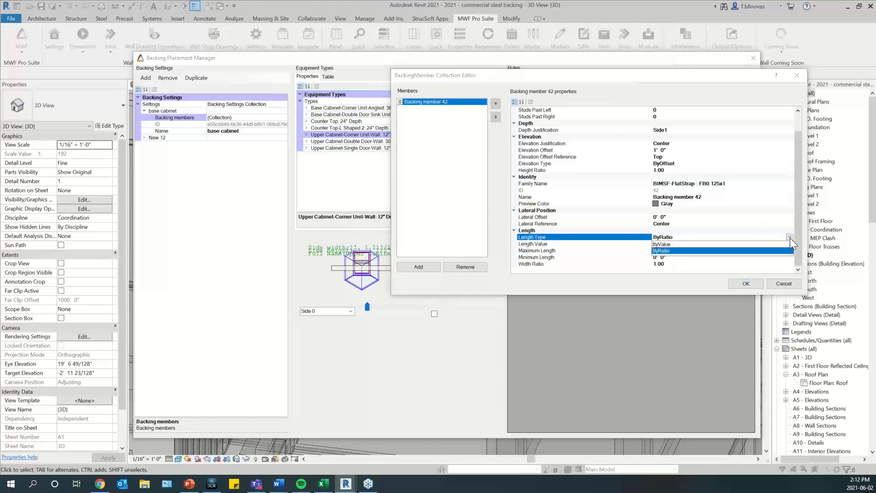
pyautogui.click(691, 246)
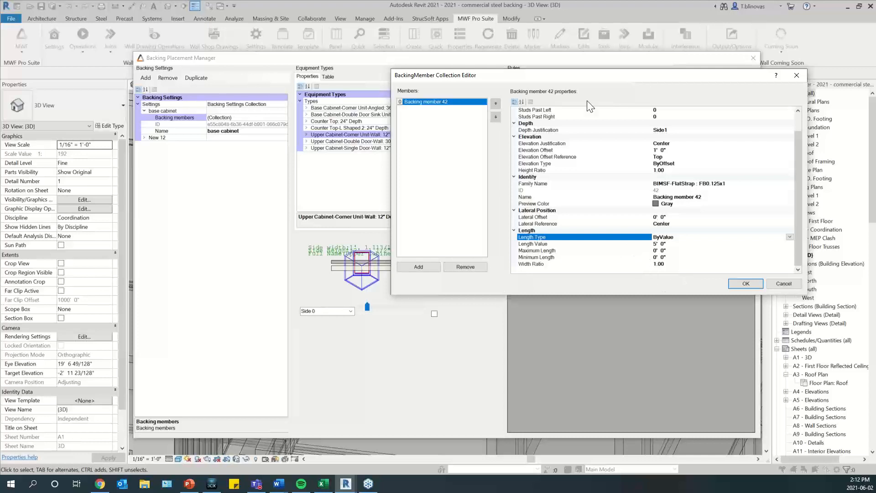
pyautogui.moveTo(588, 75); pyautogui.dragTo(594, 118)
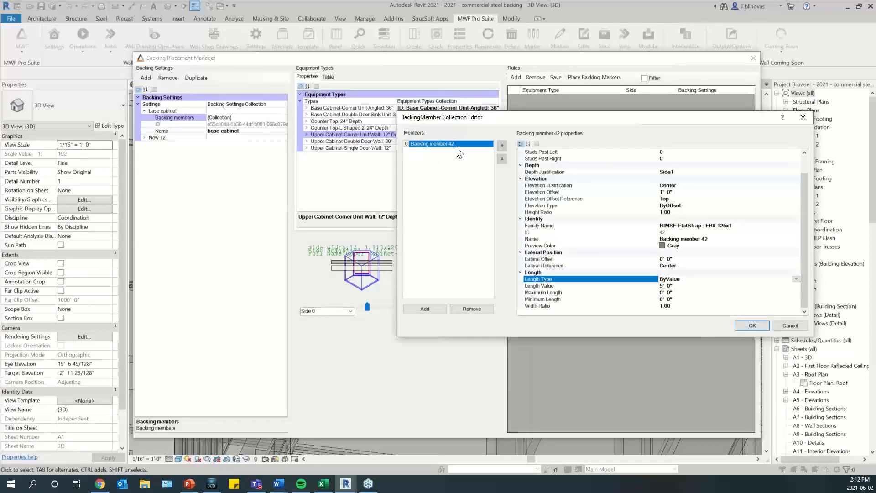
pyautogui.click(750, 326)
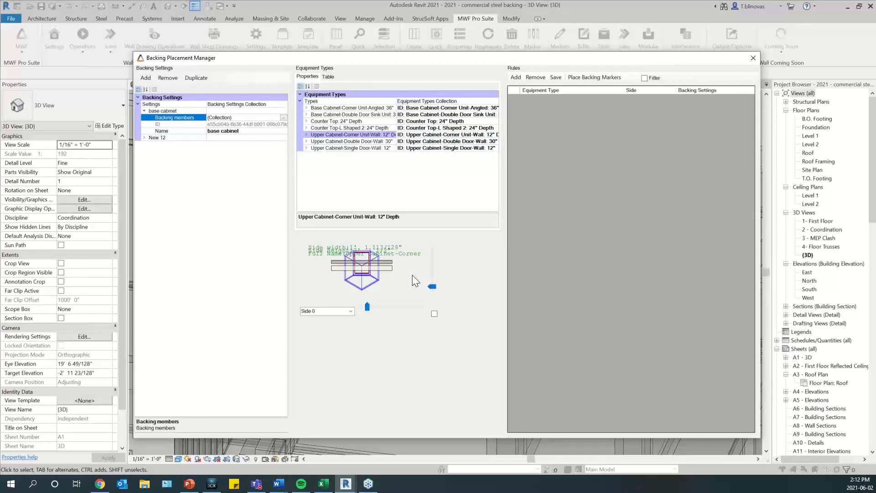
# Rotate the Upper Cabinet-Corner Unit preview and examine the backing position on sides 1, 2, 3, 5 and 6
pyautogui.moveTo(366, 306); pyautogui.dragTo(388, 309)
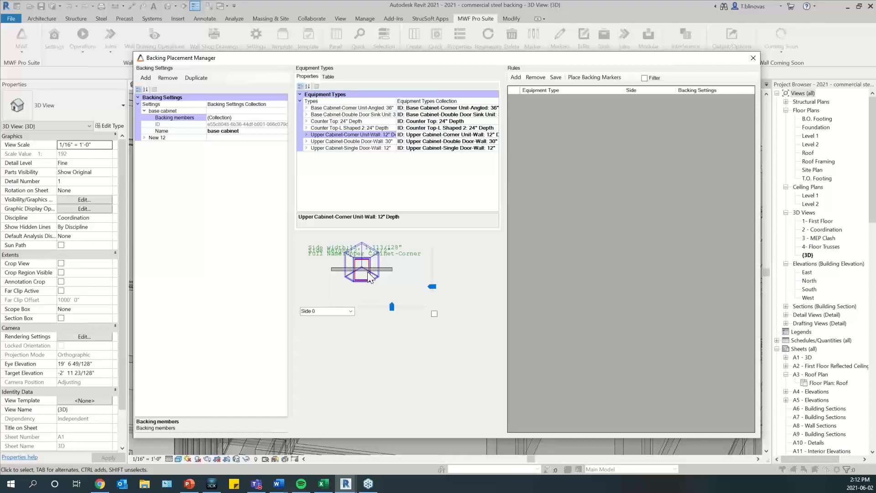
pyautogui.click(352, 311)
pyautogui.click(319, 326)
pyautogui.click(351, 311)
pyautogui.click(315, 333)
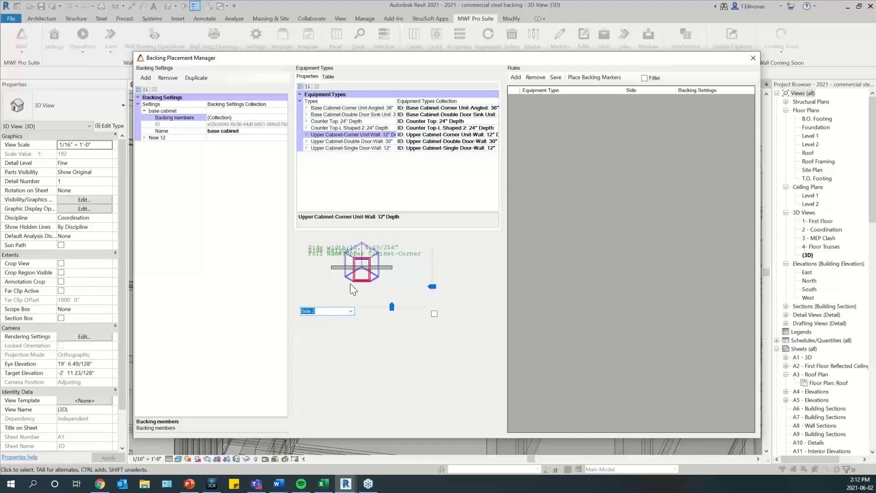
pyautogui.click(352, 311)
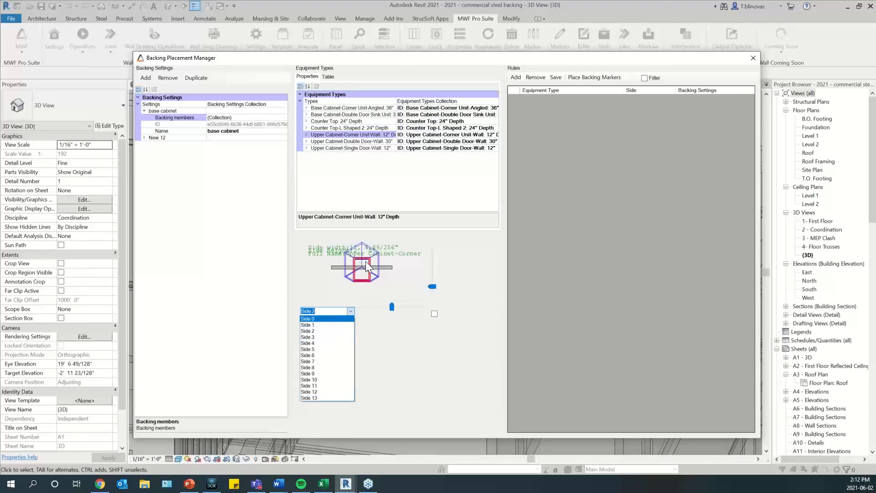
pyautogui.click(319, 338)
pyautogui.click(350, 313)
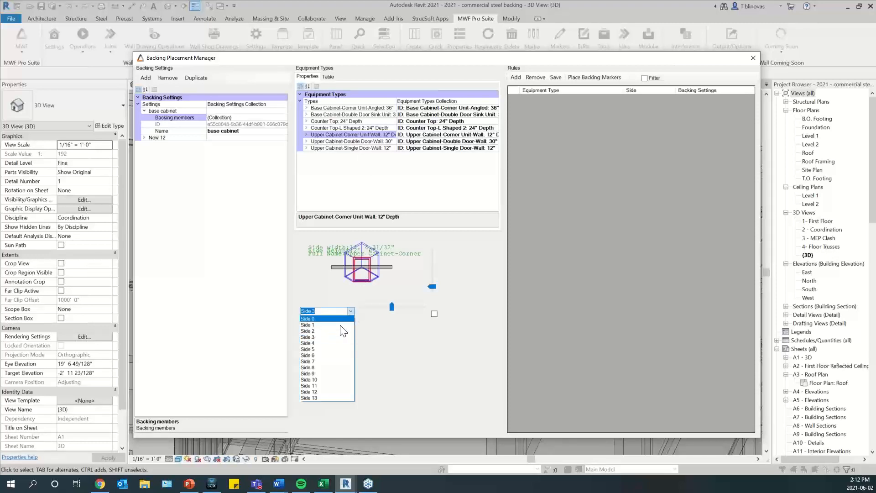
pyautogui.click(313, 348)
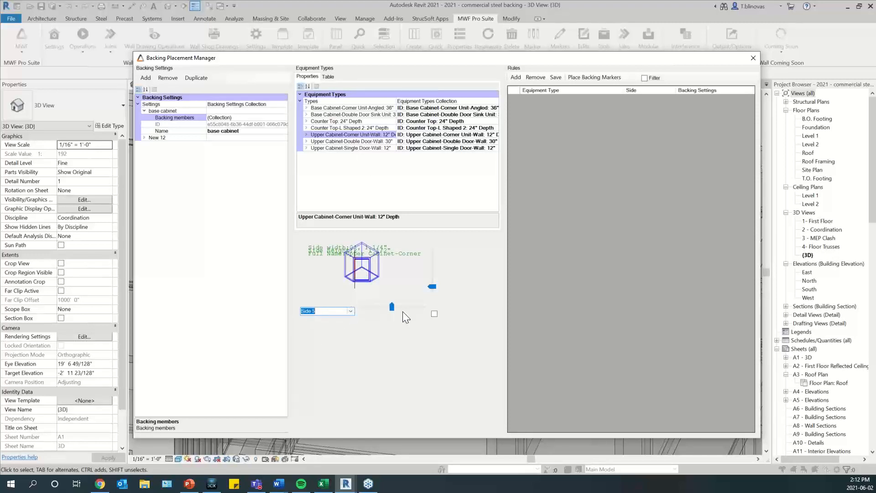
pyautogui.click(351, 312)
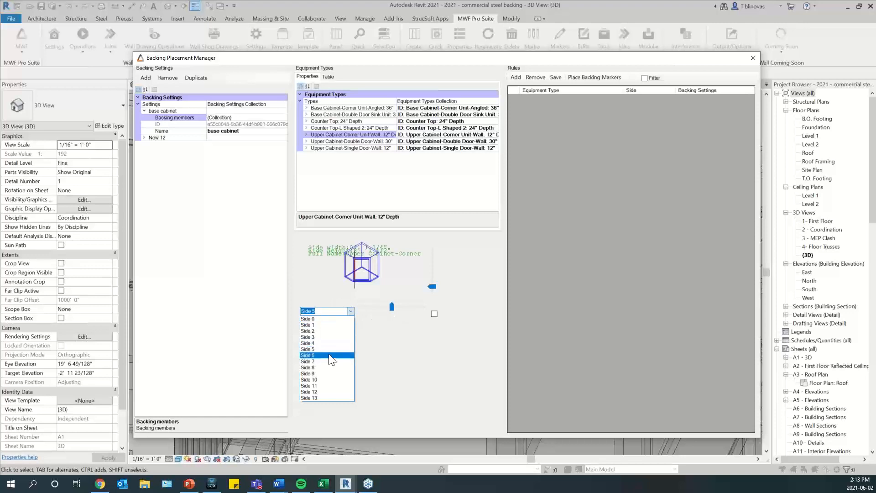
pyautogui.click(338, 353)
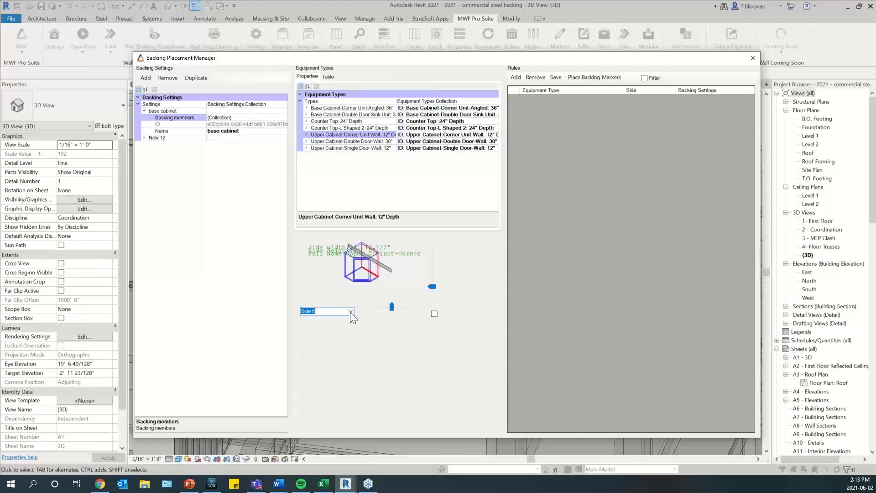
pyautogui.click(349, 312)
pyautogui.click(349, 310)
# Add a rule applying the base cabinet setting to Side 6 of Base Cabinet-Corner Unit-Angled: 36", and widen the manager window
pyautogui.click(308, 108)
pyautogui.click(309, 109)
pyautogui.click(311, 108)
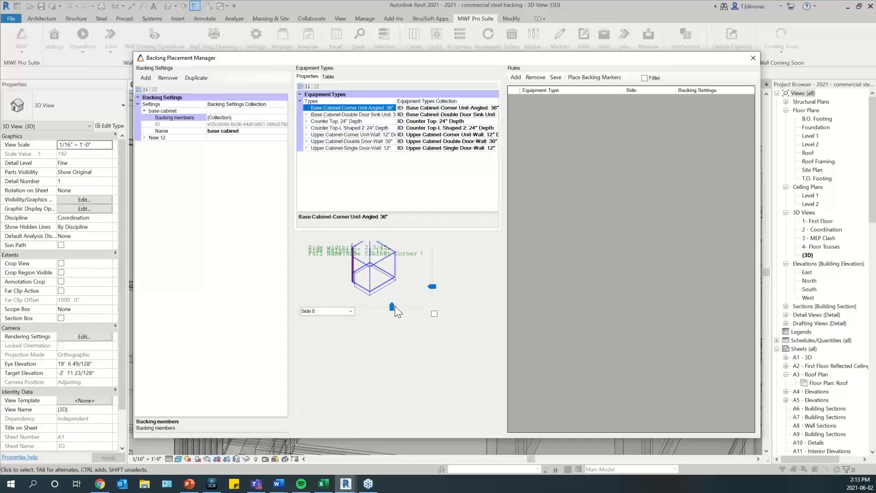
pyautogui.click(351, 312)
pyautogui.click(326, 353)
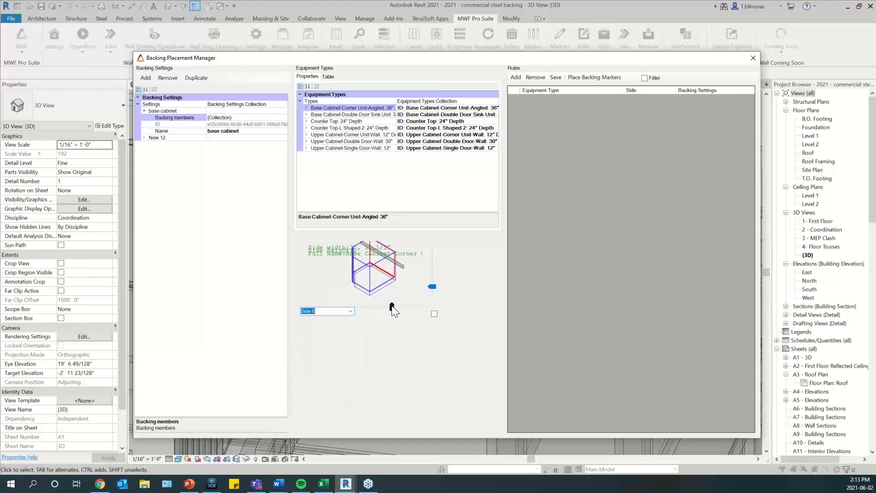
pyautogui.moveTo(392, 306); pyautogui.dragTo(415, 306)
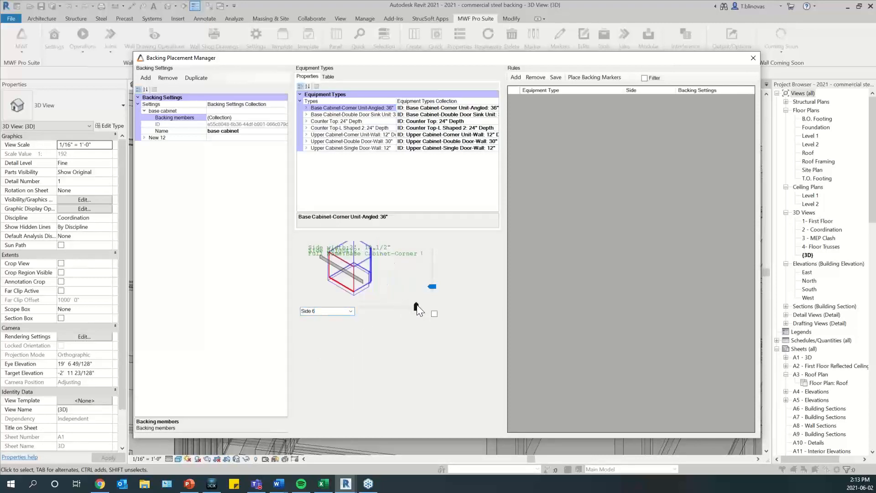
pyautogui.click(516, 77)
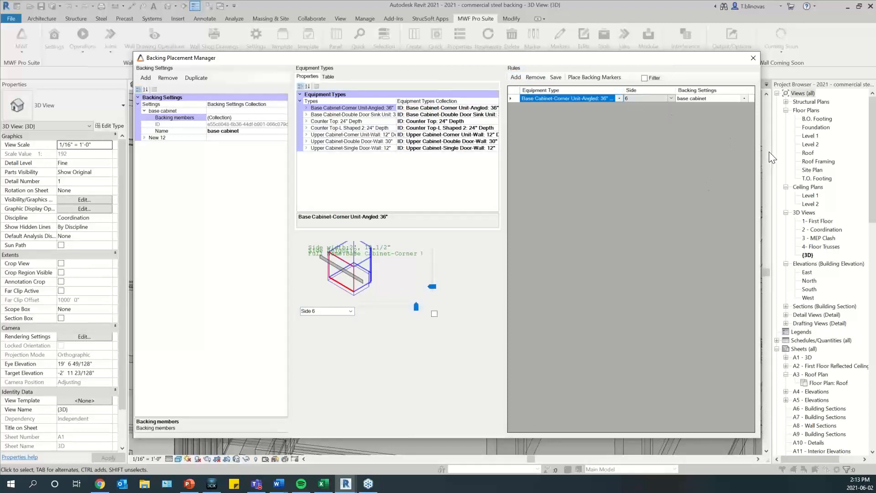
pyautogui.moveTo(760, 151); pyautogui.dragTo(791, 151)
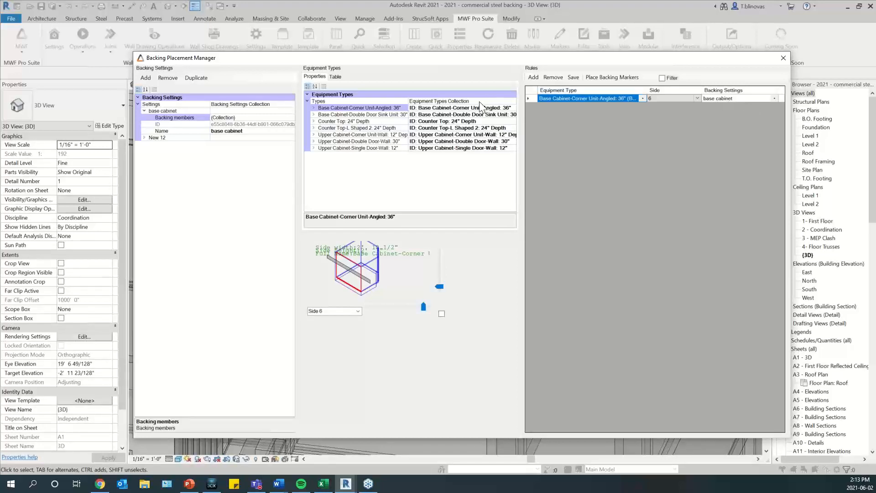
# Rename the New 12 backing setting to "upper cabinet"
pyautogui.doubleClick(154, 137)
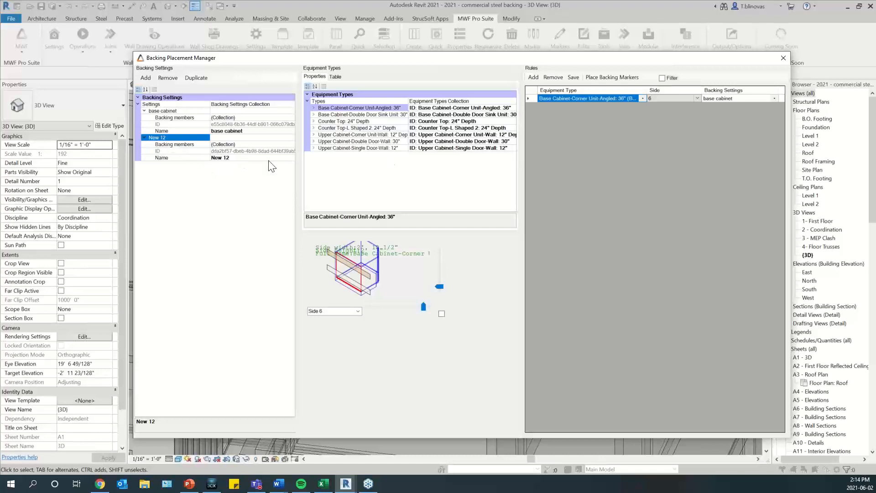
pyautogui.click(238, 159)
pyautogui.moveTo(239, 158); pyautogui.dragTo(213, 160)
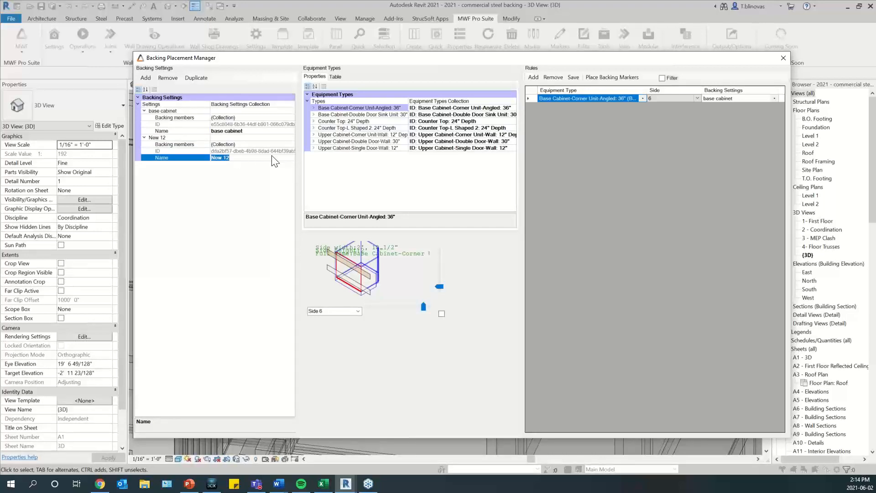
pyautogui.write('upper cabinets')
# Change the family of the upper cabinet setting's first backing member to BIMSF-FlatStrap : FB0.125x8, enlarging the member editor
pyautogui.click(262, 144)
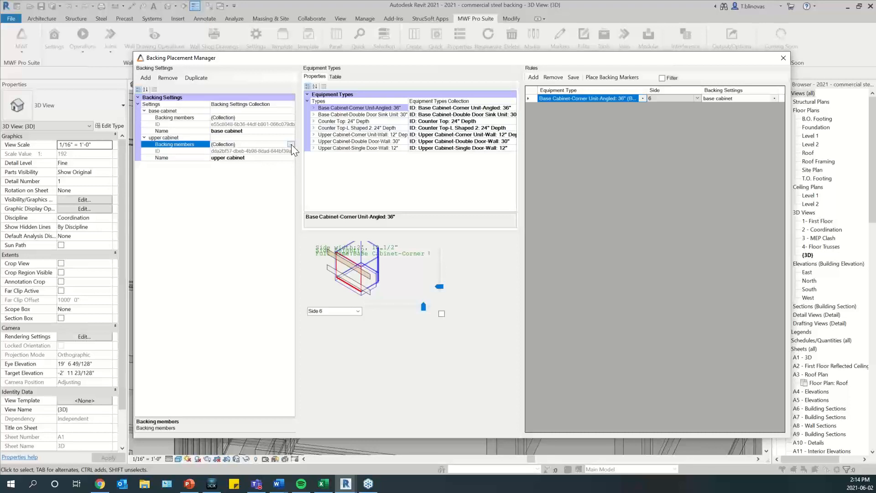
pyautogui.click(291, 144)
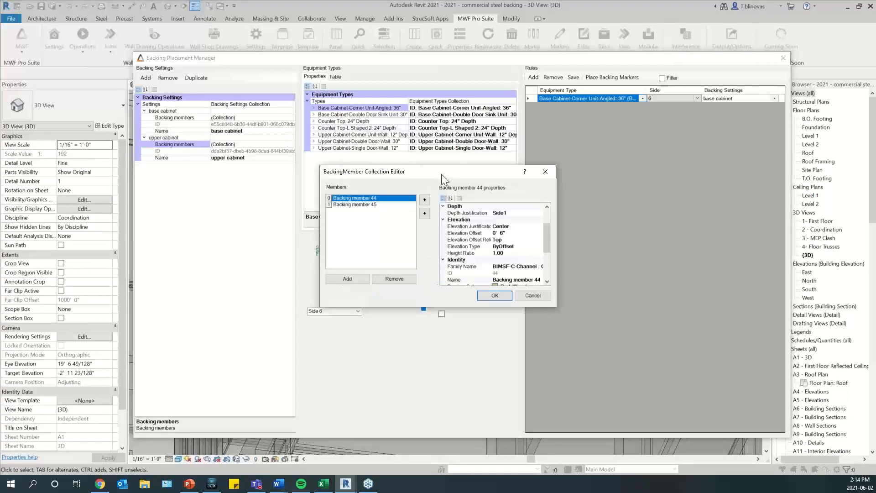
pyautogui.moveTo(392, 143); pyautogui.dragTo(386, 134)
pyautogui.moveTo(503, 266); pyautogui.dragTo(689, 386)
pyautogui.moveTo(512, 136); pyautogui.dragTo(541, 176)
pyautogui.moveTo(451, 174); pyautogui.dragTo(386, 163)
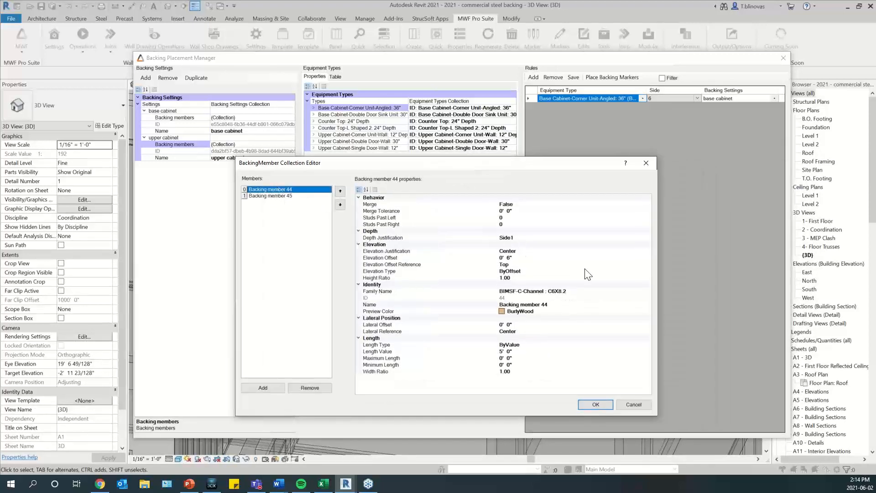
pyautogui.click(593, 292)
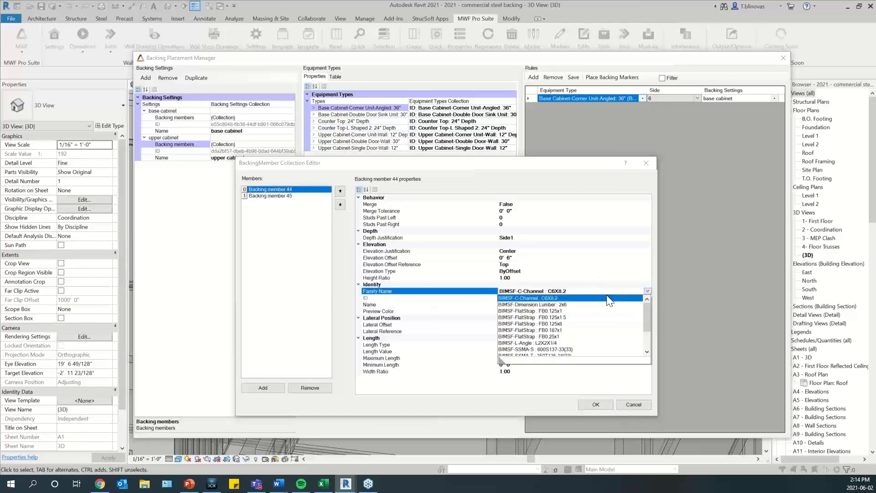
pyautogui.click(647, 292)
pyautogui.click(557, 324)
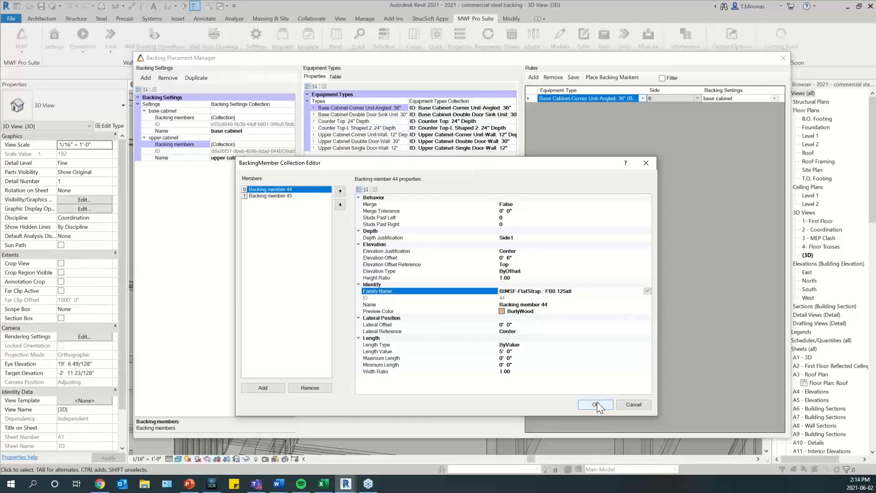
# Change the second upper cabinet backing member's family to BIMSF-FlatStrap : FB0.125x8 and accept the member edits
pyautogui.click(285, 196)
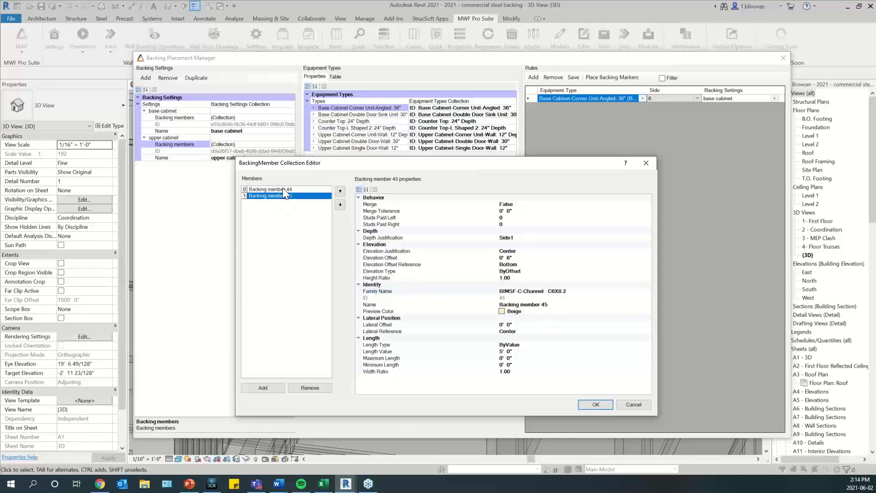
pyautogui.click(283, 190)
pyautogui.click(282, 191)
pyautogui.click(281, 196)
pyautogui.click(612, 292)
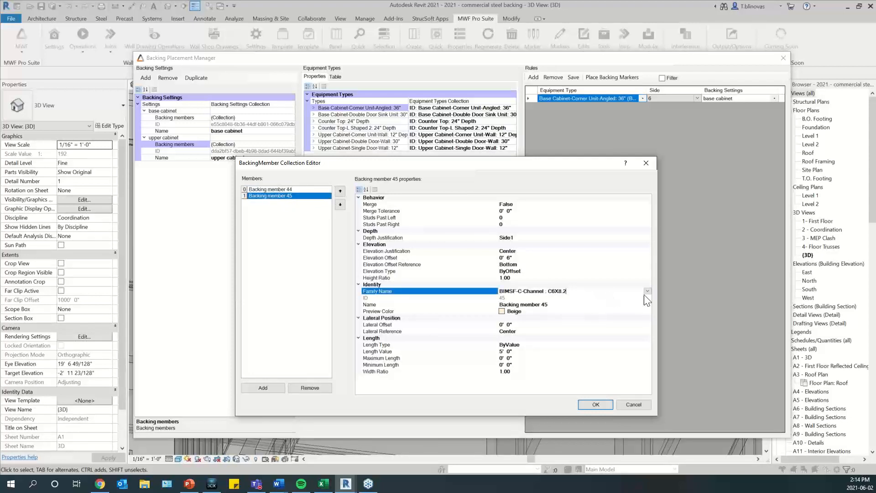
pyautogui.click(647, 291)
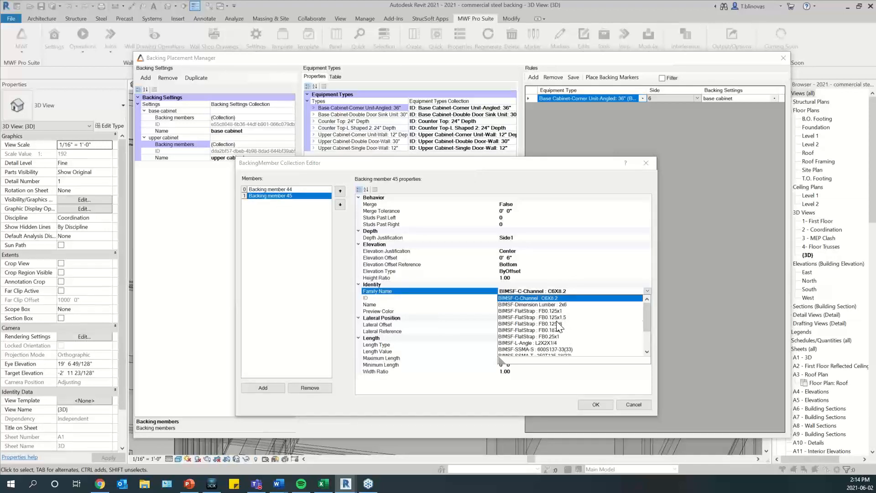
pyautogui.click(557, 323)
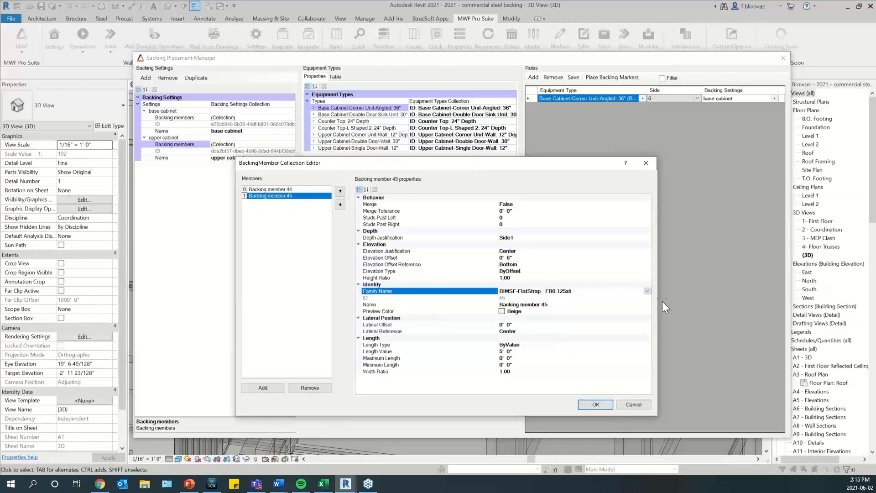
pyautogui.click(596, 404)
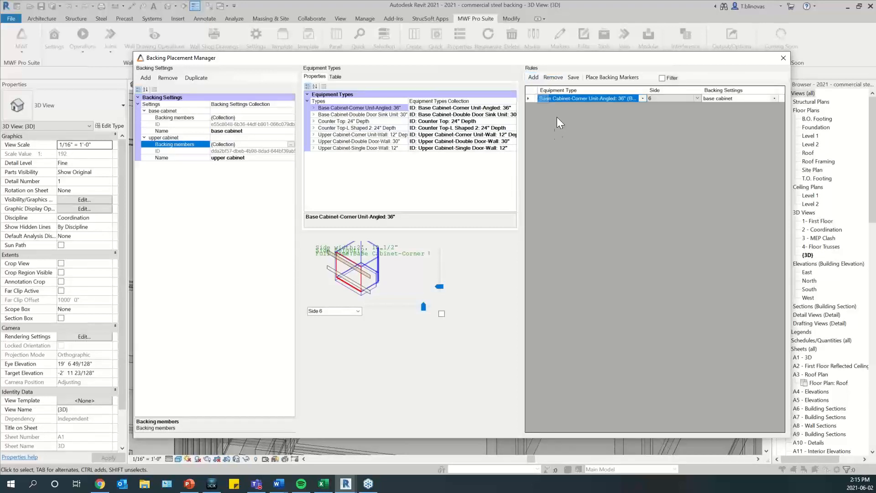
# Add two rules applying the upper cabinet setting to Side 6 of the angled corner base cabinet
pyautogui.click(533, 77)
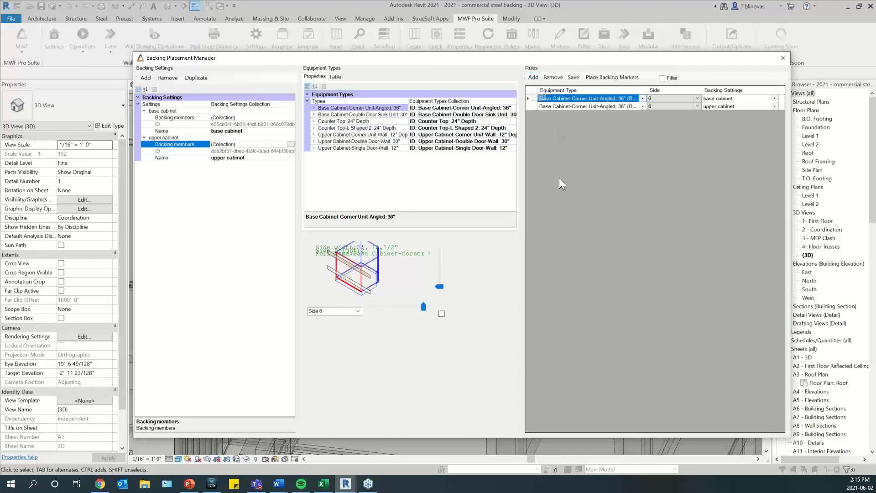
pyautogui.click(533, 78)
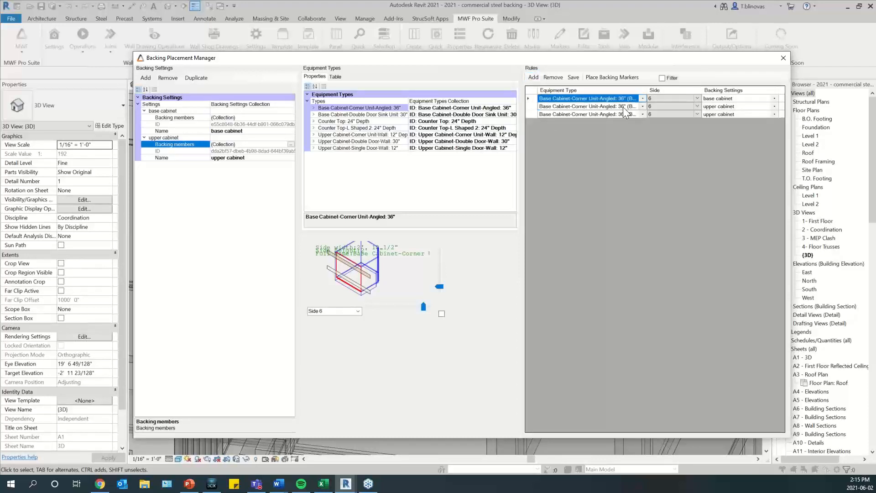
# Set the second rule's equipment type to Upper Cabinet-Corner Unit-Wall: 12" Depth
pyautogui.click(642, 106)
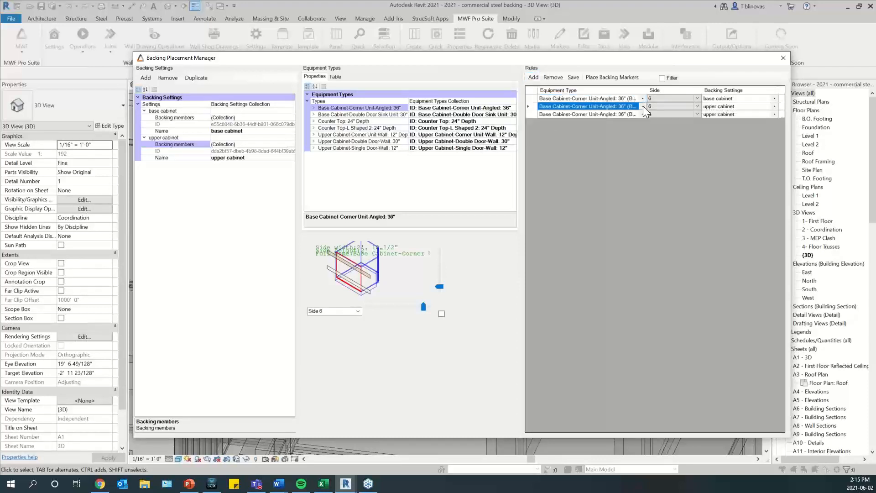
pyautogui.click(643, 106)
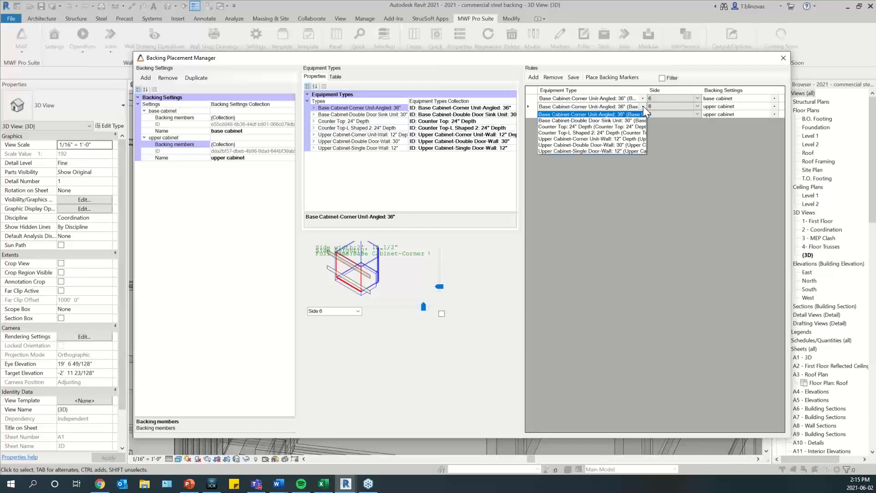
pyautogui.click(571, 139)
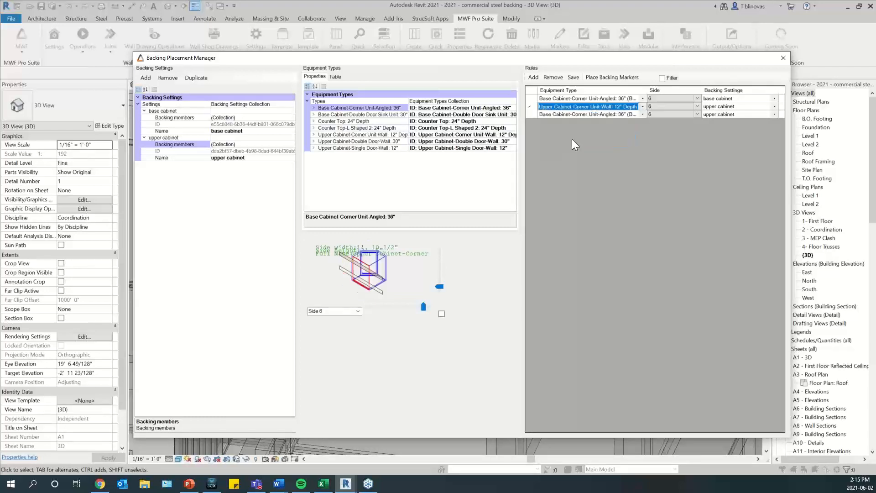
# Try side 4 for the upper corner cabinet rule and return it to side 6
pyautogui.click(698, 107)
pyautogui.click(698, 106)
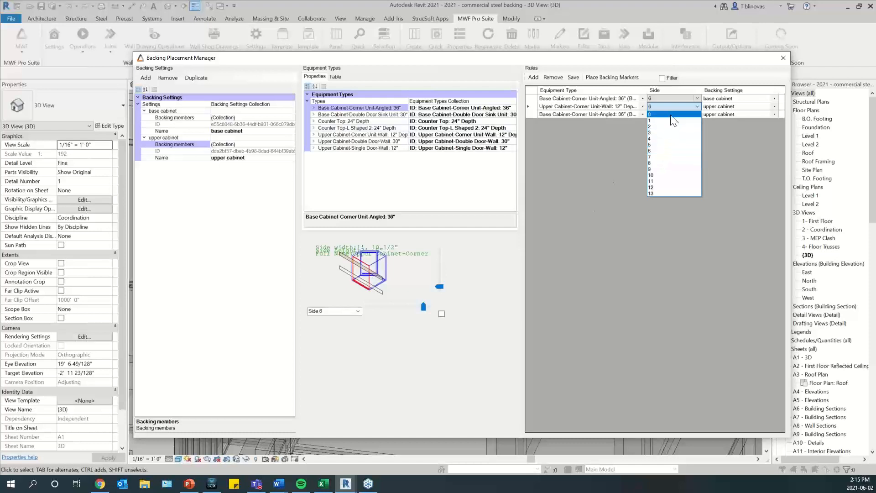
pyautogui.click(663, 139)
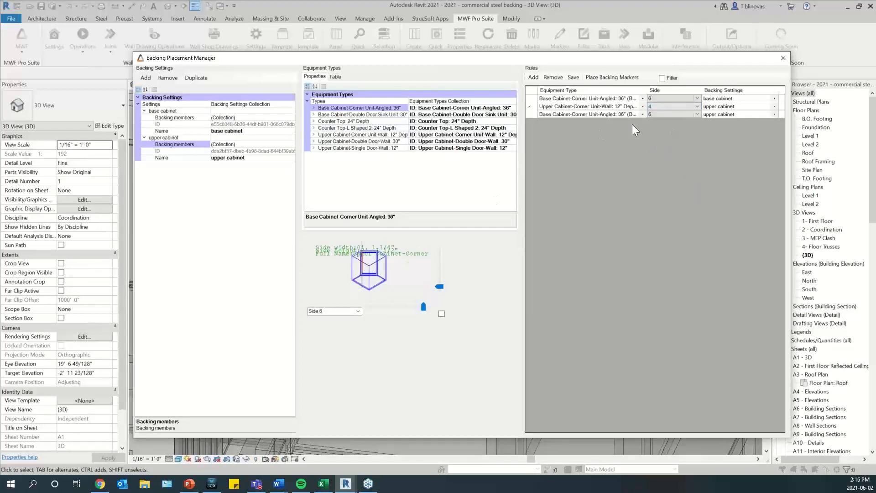
pyautogui.click(698, 106)
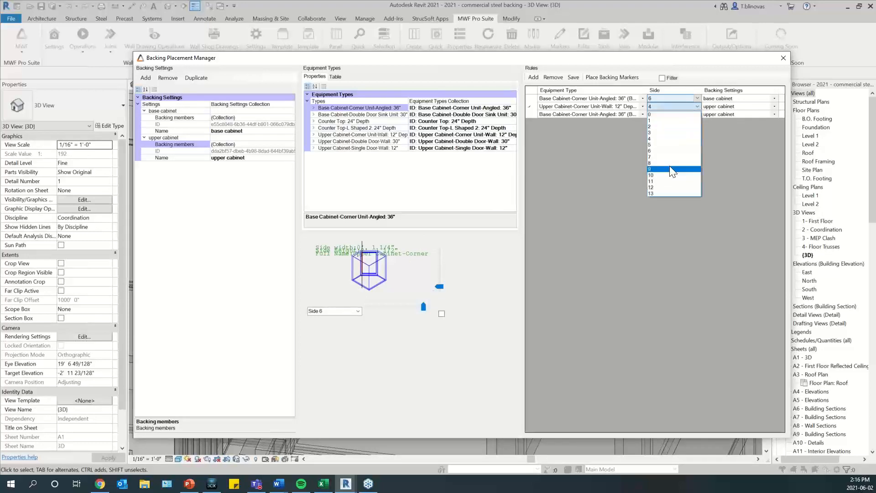
pyautogui.click(667, 152)
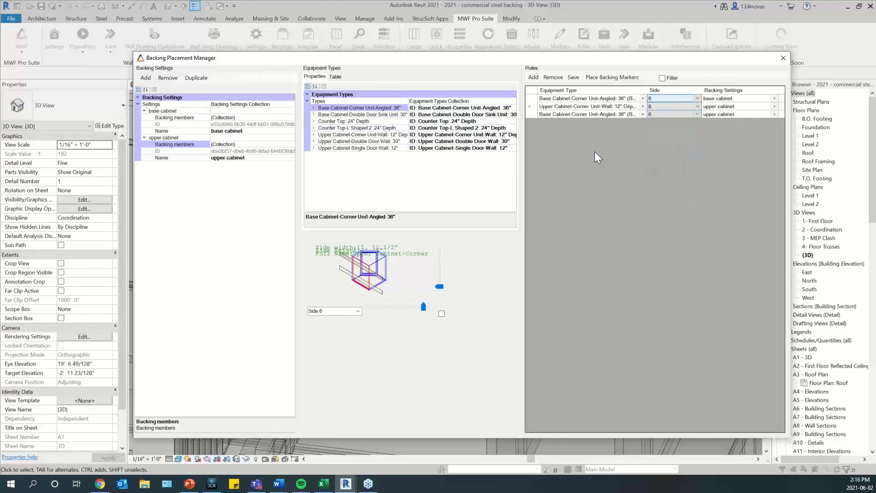
# Set the third rule's equipment type to Upper Cabinet-Double Door-Wall: 30"
pyautogui.click(529, 114)
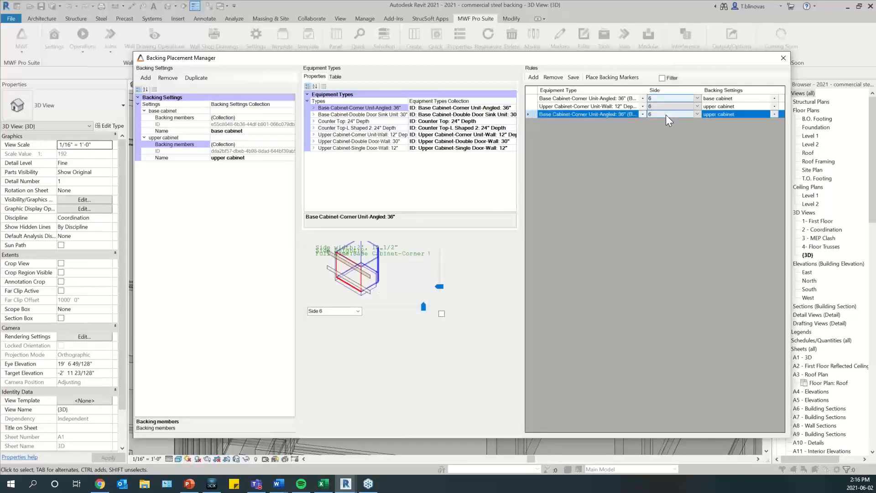
pyautogui.click(643, 114)
pyautogui.click(643, 114)
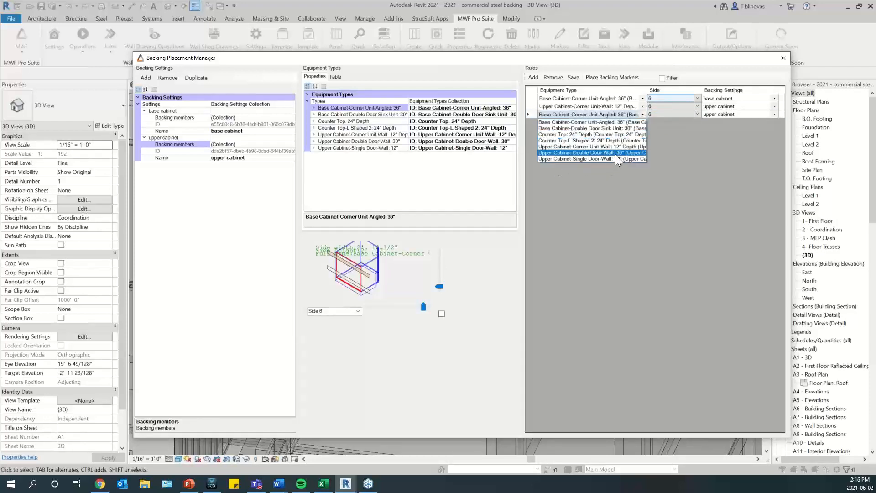
pyautogui.click(595, 152)
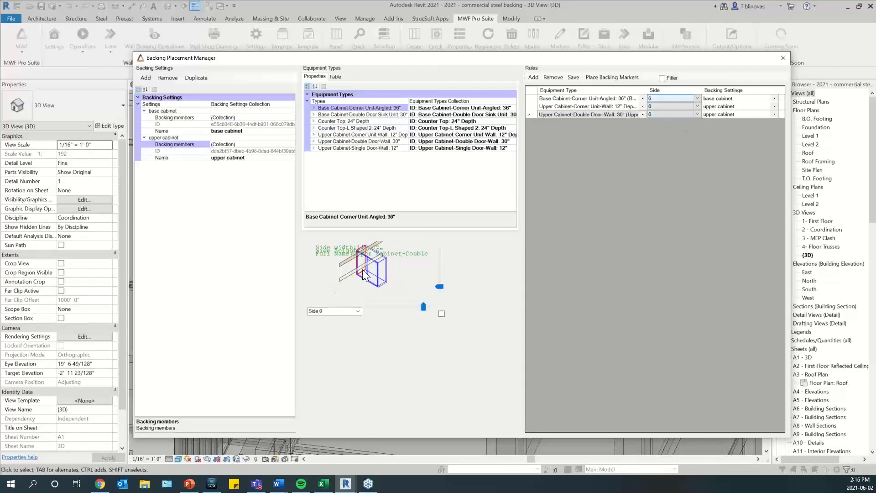
# Try side 3 for the double-door upper cabinet rule and settle on side 2
pyautogui.click(698, 114)
pyautogui.click(698, 114)
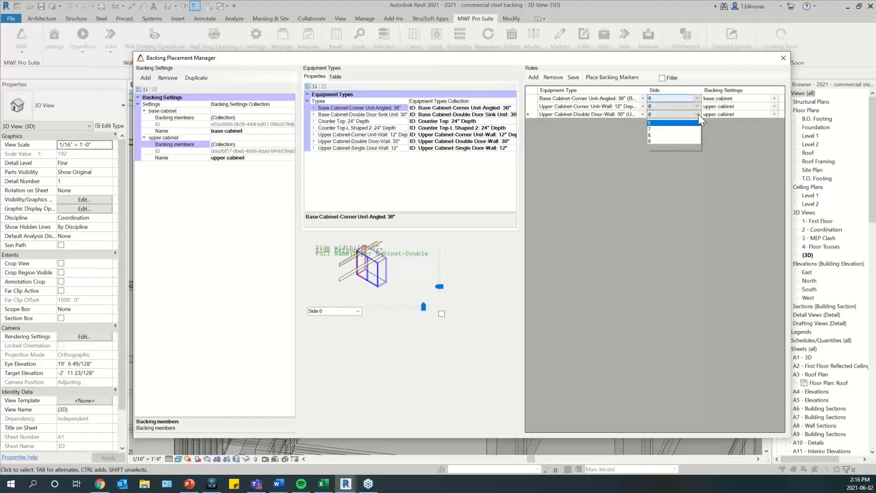
pyautogui.scroll(2, 671, 132)
pyautogui.click(660, 141)
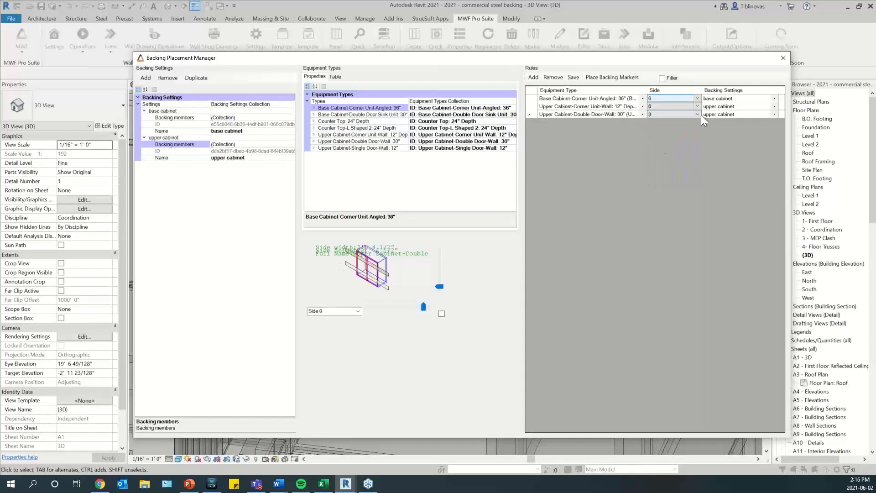
pyautogui.click(700, 114)
pyautogui.click(667, 132)
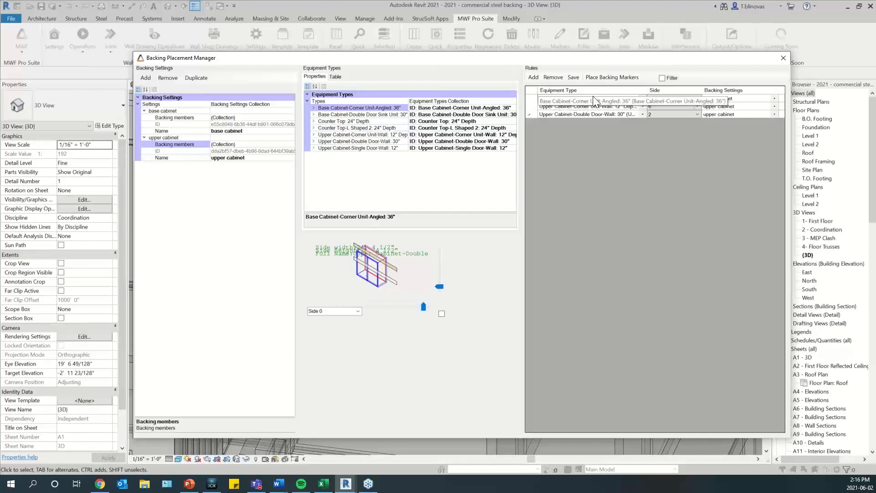
# Add a fourth rule for the Base Cabinet-Double Door Sink Unit: 30" equipment type
pyautogui.click(531, 77)
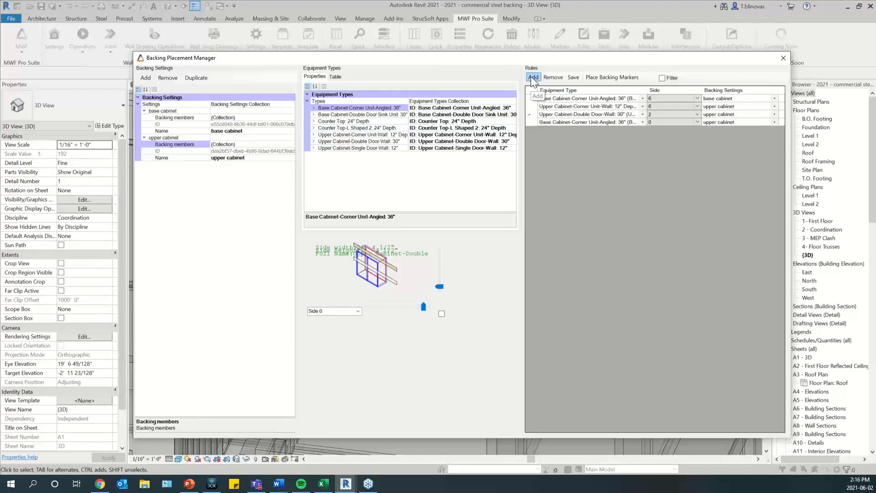
pyautogui.click(640, 123)
pyautogui.click(640, 122)
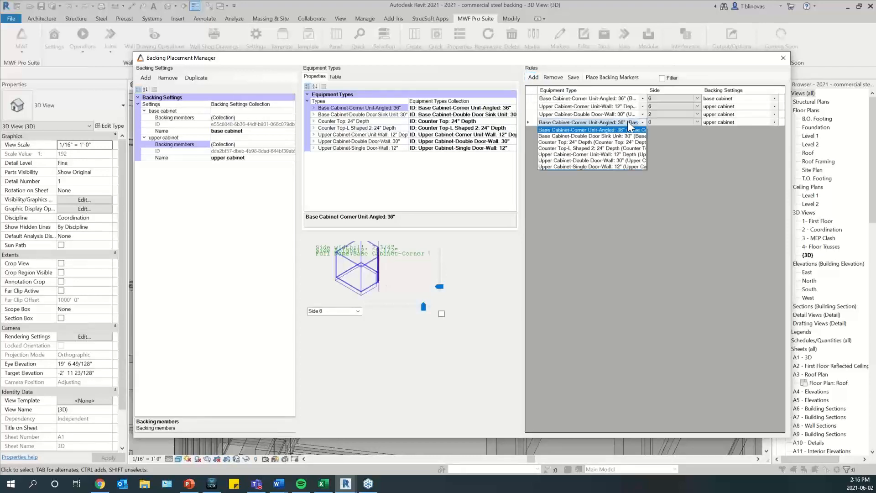
pyautogui.click(562, 137)
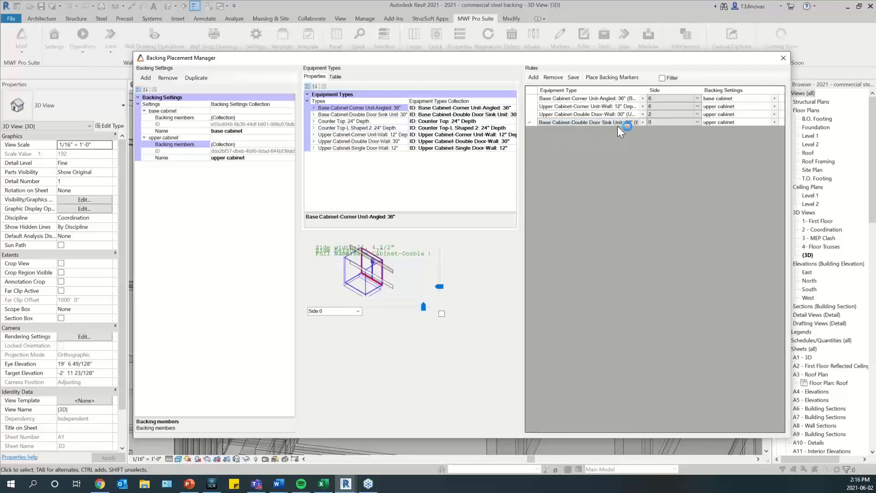
# Try sides 4, 6, 7, 8, 9, 1 and 0 for the double-door sink cabinet rule to compare their backing previews
pyautogui.click(698, 122)
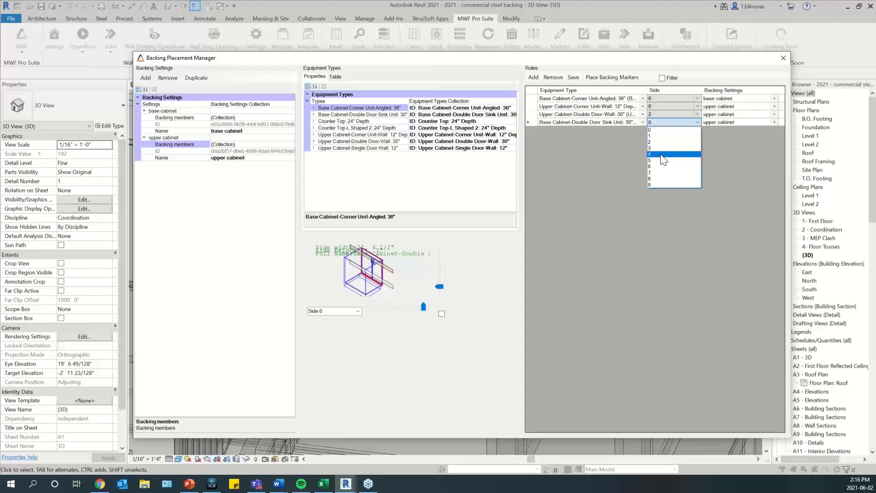
pyautogui.click(662, 154)
pyautogui.click(697, 122)
pyautogui.click(663, 165)
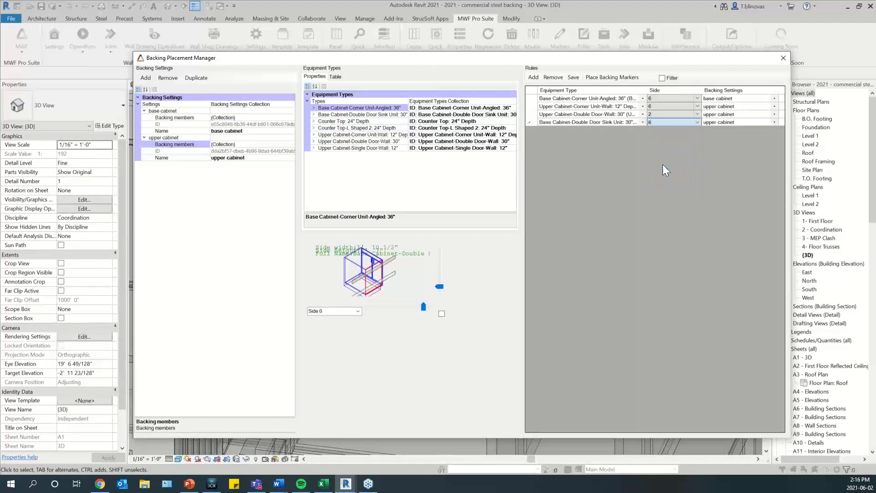
pyautogui.click(697, 122)
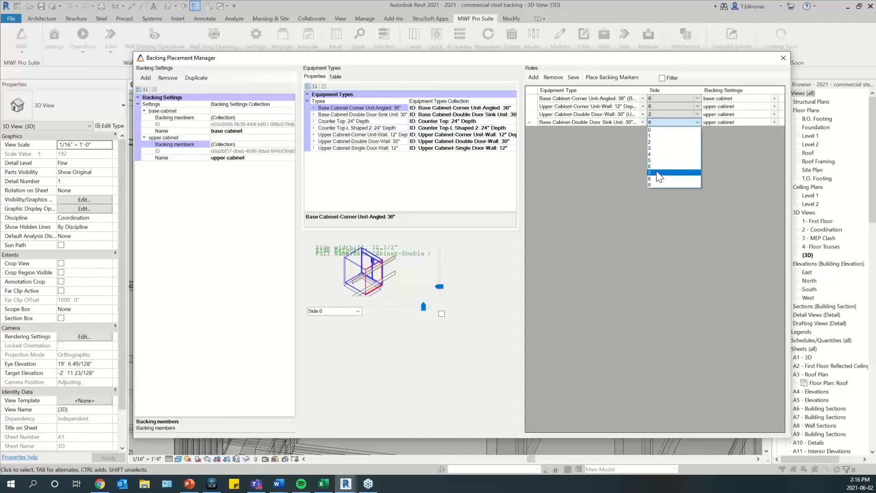
pyautogui.click(656, 173)
pyautogui.click(698, 122)
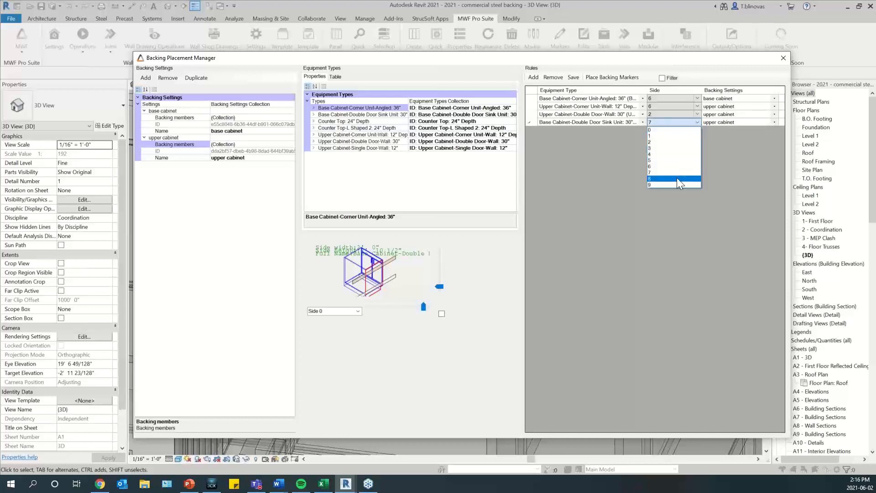
pyautogui.click(677, 177)
pyautogui.click(695, 122)
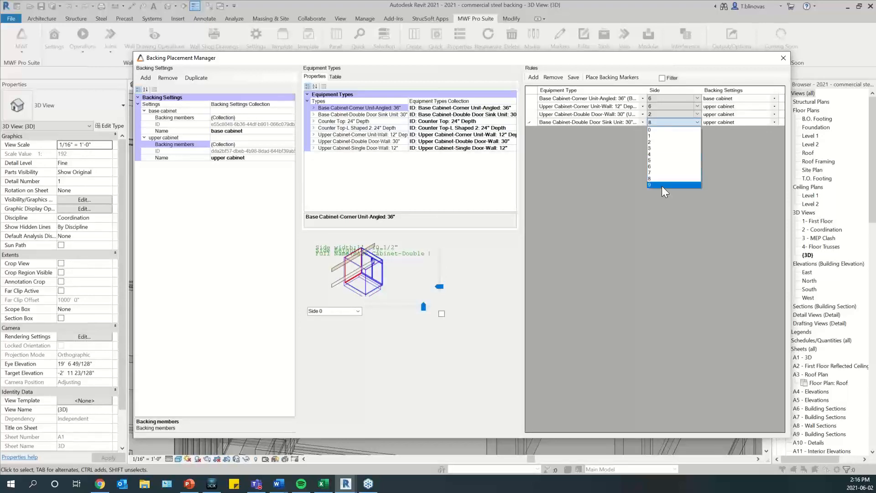
pyautogui.click(662, 185)
pyautogui.click(697, 121)
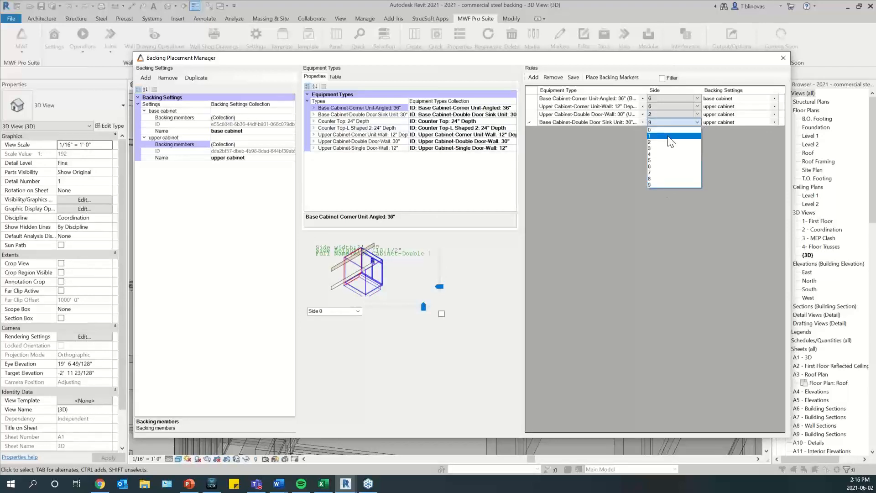
pyautogui.click(685, 134)
pyautogui.click(697, 122)
pyautogui.click(678, 131)
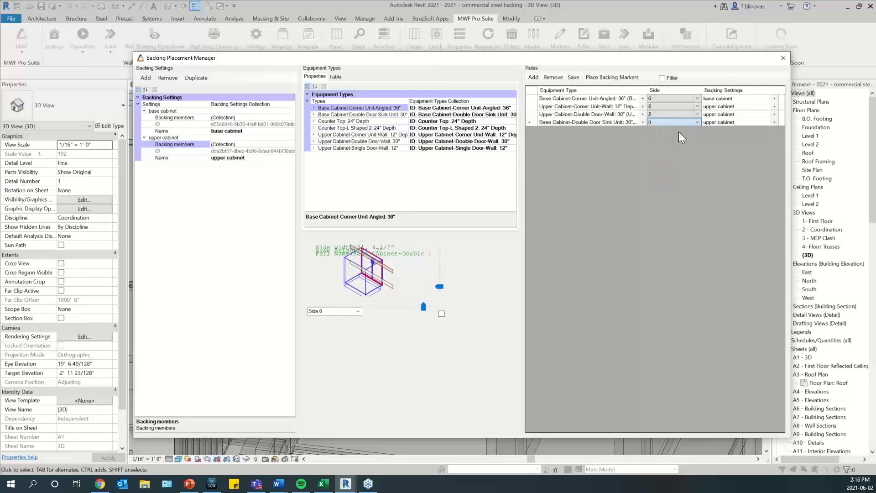
# Set the double-door sink cabinet rule to side 3 with the base cabinet backing setting
pyautogui.click(697, 123)
pyautogui.click(677, 148)
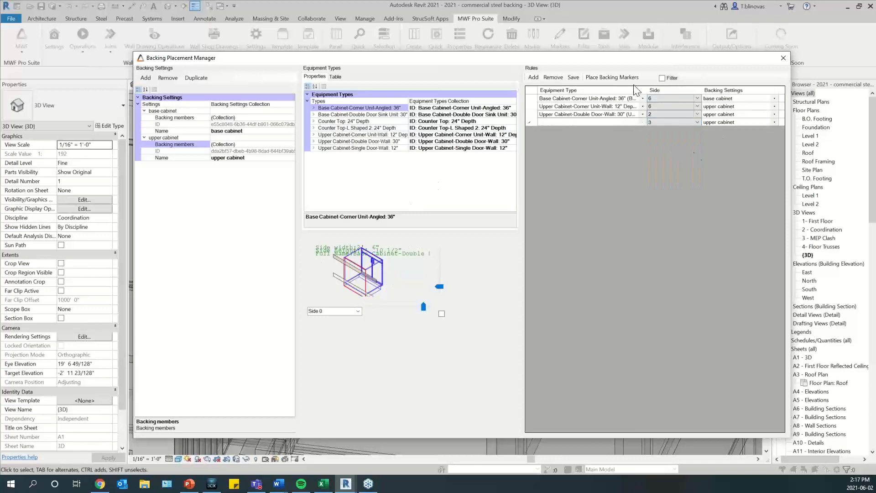
pyautogui.click(773, 123)
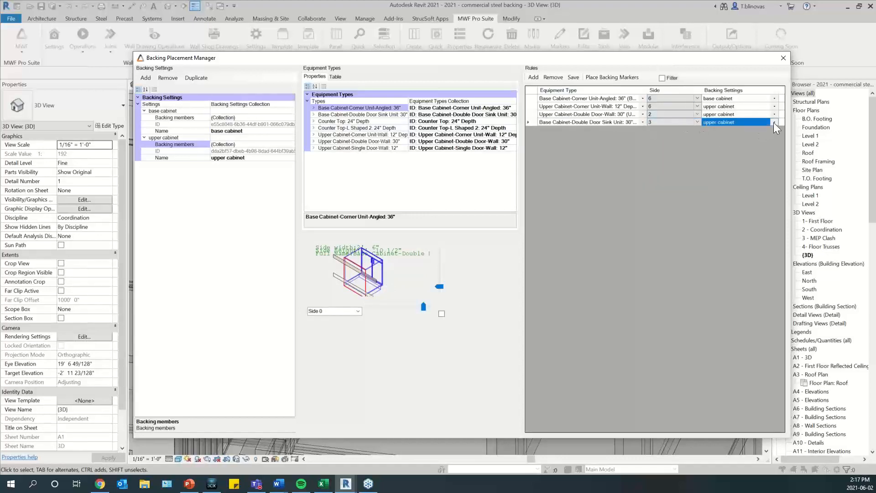
pyautogui.click(773, 123)
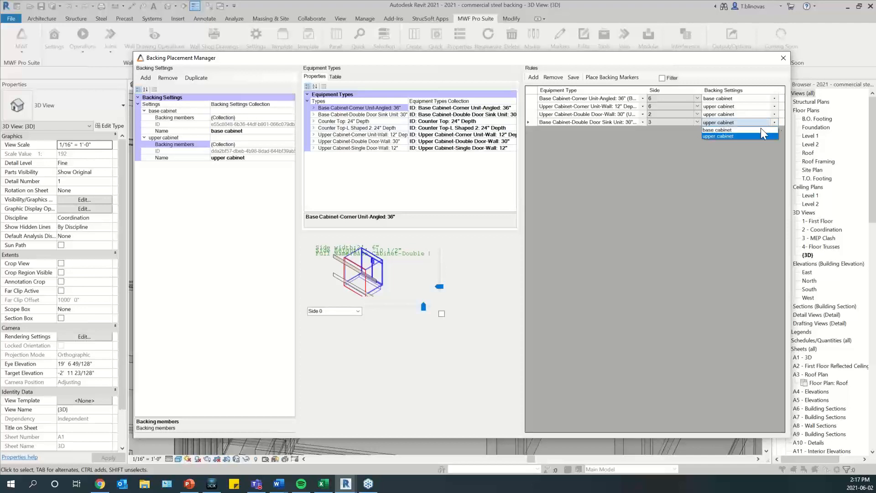
pyautogui.click(733, 130)
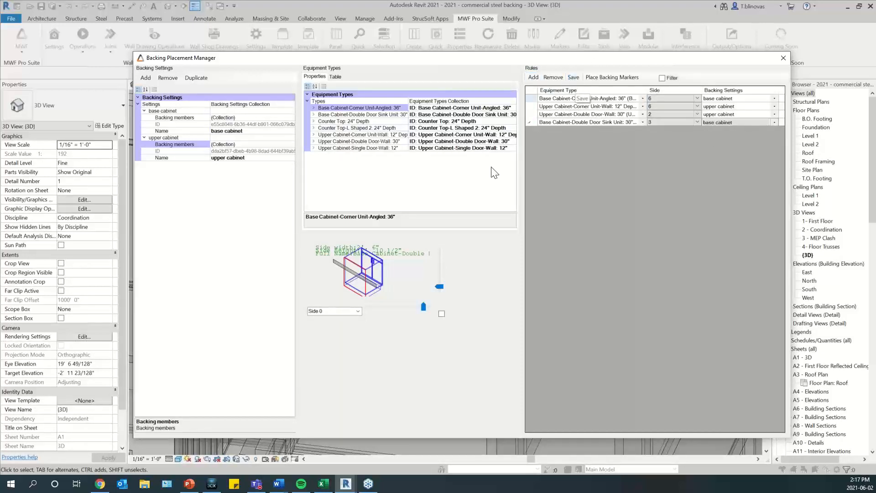
# Place the backing markers from the four rules and close the Backing Placement Manager
pyautogui.click(611, 77)
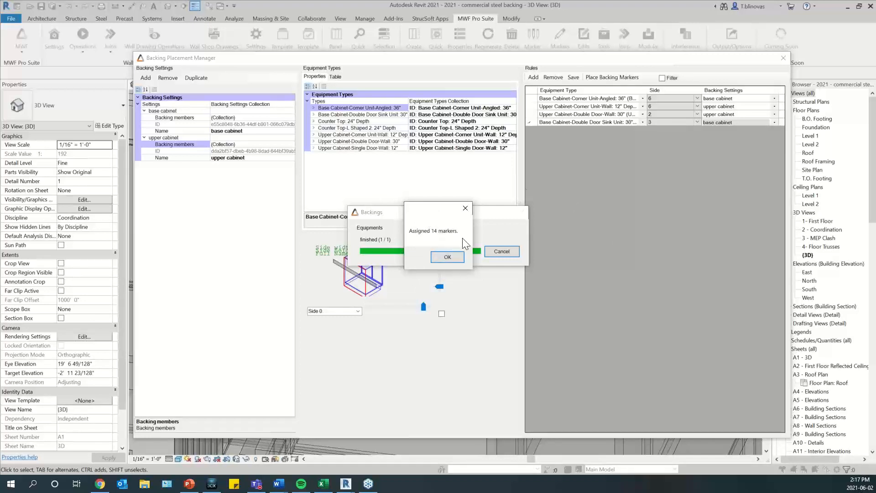
pyautogui.click(448, 258)
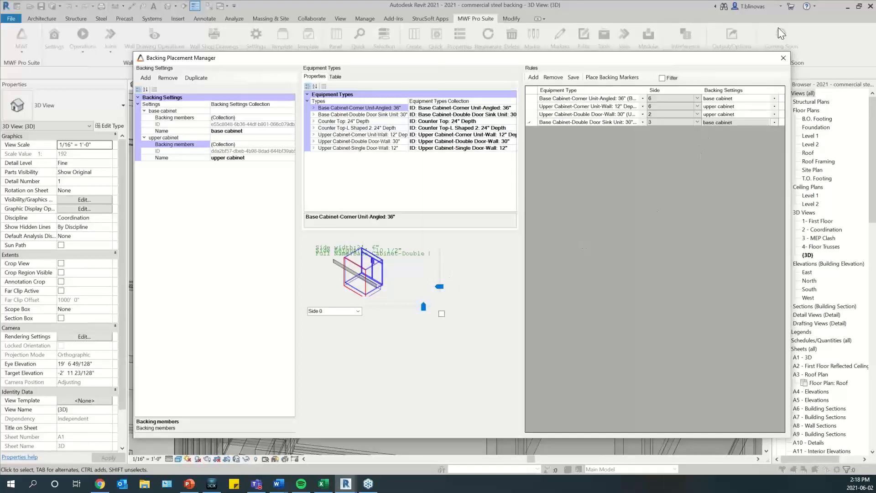
pyautogui.click(783, 58)
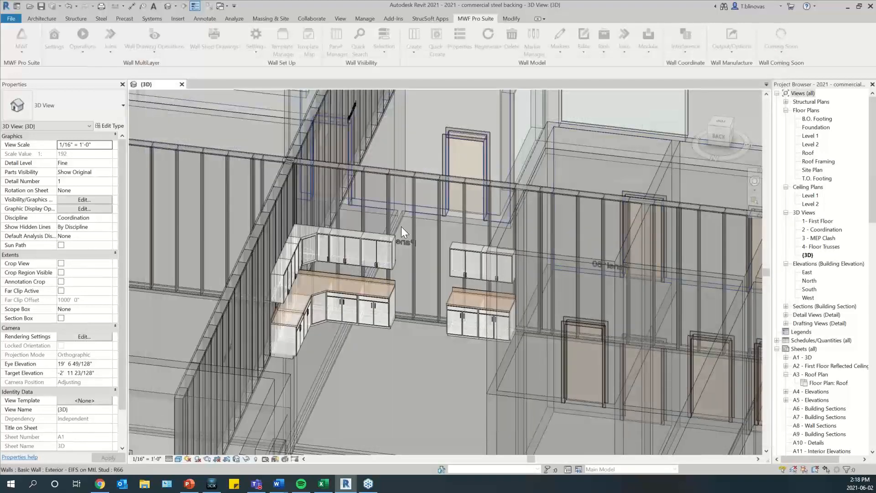
# Select the 12" single-door upper cabinet beside the corner unit in the 3D view to inspect it
pyautogui.scroll(4, 387, 261)
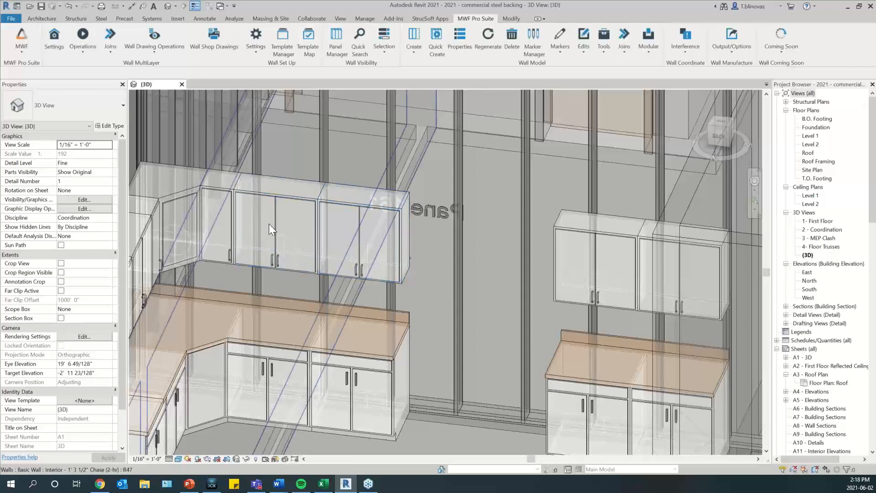
pyautogui.moveTo(397, 264); pyautogui.dragTo(417, 267, button='middle')
pyautogui.scroll(3, 364, 226)
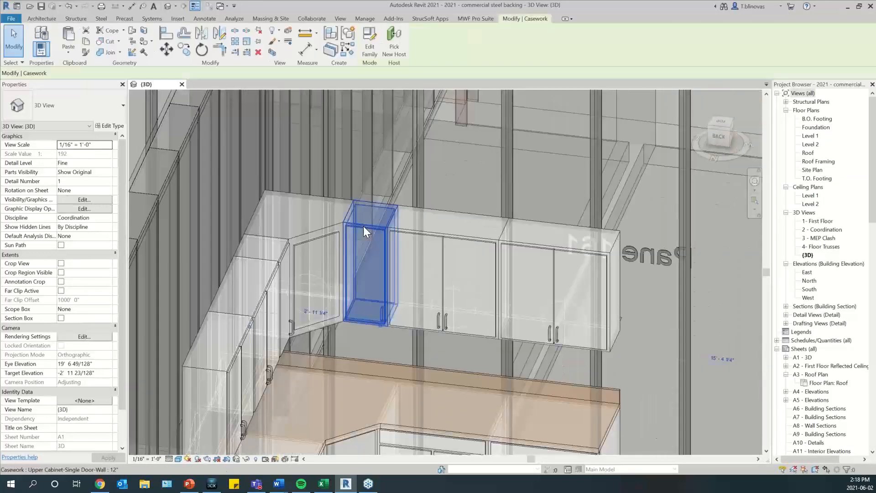
pyautogui.click(365, 247)
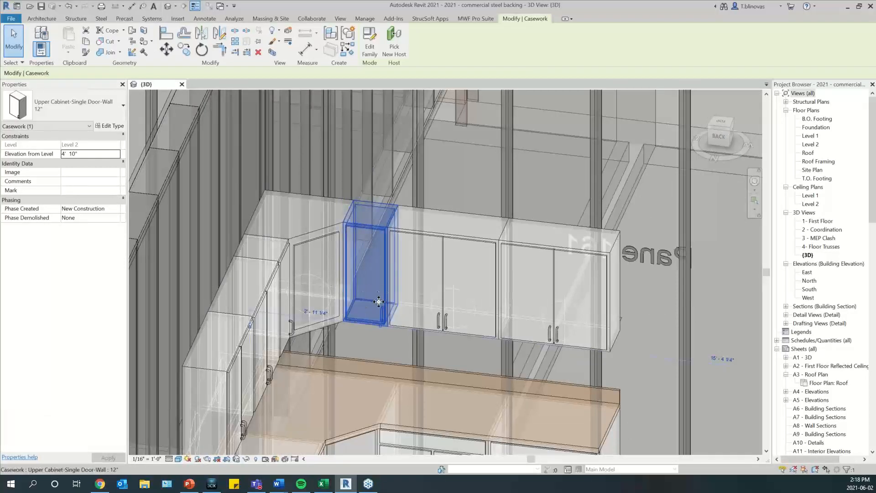
pyautogui.scroll(-2, 322, 188)
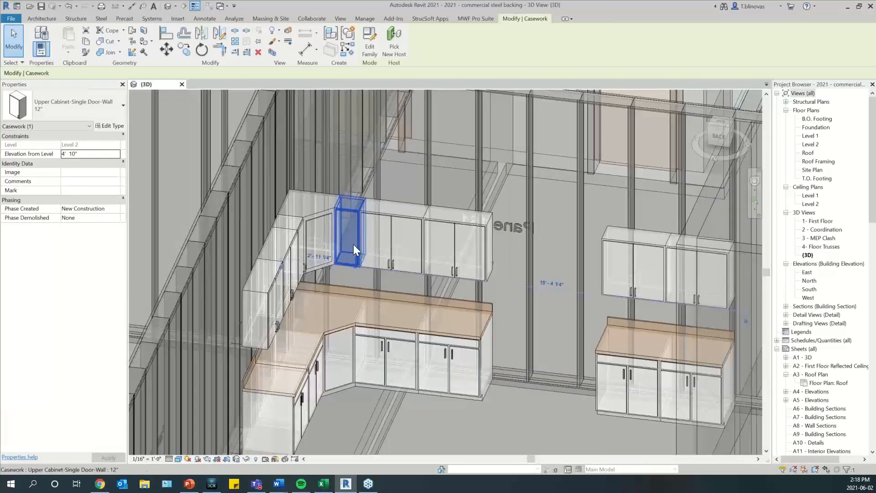
pyautogui.scroll(-1, 575, 374)
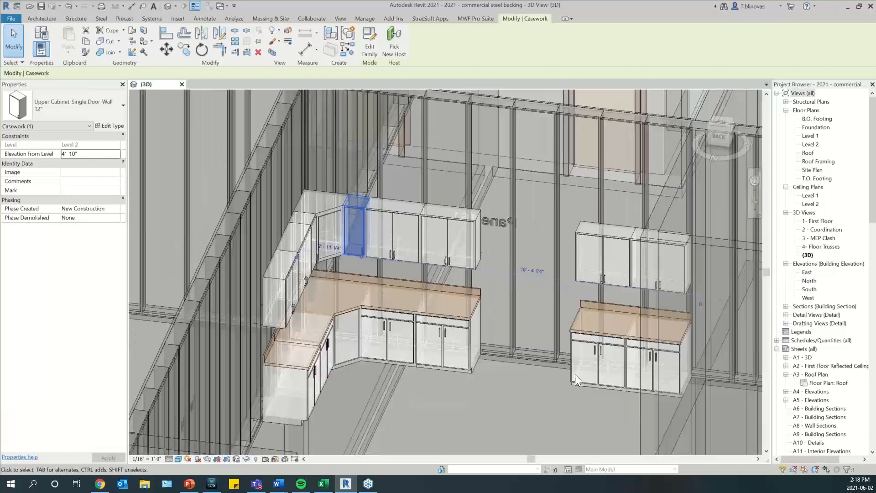
# Select a stud and an upper cabinet backing marker in the Panel161 wall to examine the marker placement from behind the cabinets
pyautogui.scroll(5, 456, 354)
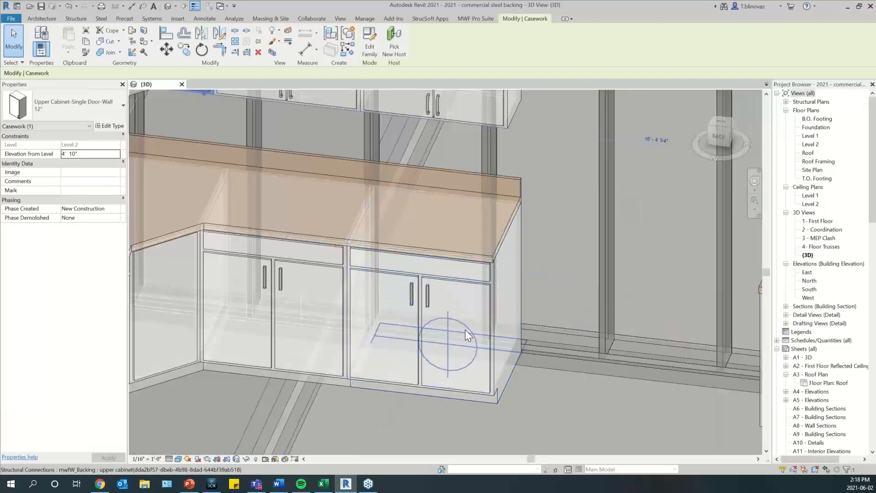
pyautogui.scroll(-3, 502, 341)
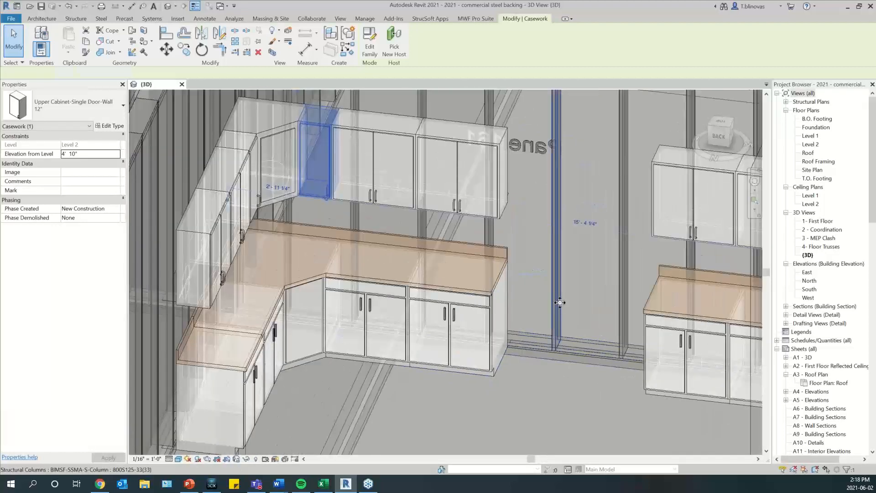
pyautogui.click(559, 301)
pyautogui.keyDown('shift'); pyautogui.moveTo(568, 329); pyautogui.dragTo(528, 355, button='middle'); pyautogui.keyUp('shift')
pyautogui.scroll(-1, 540, 364)
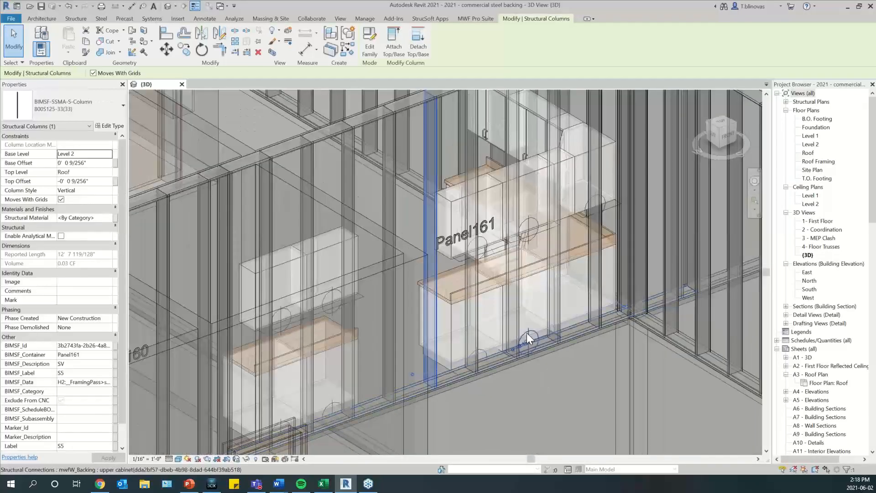
pyautogui.click(527, 332)
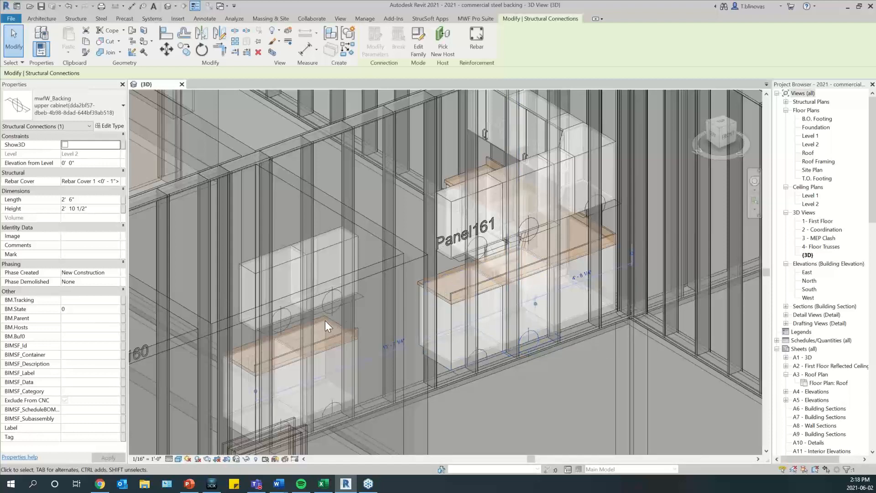
pyautogui.scroll(1, 327, 322)
pyautogui.keyDown('shift'); pyautogui.moveTo(327, 323); pyautogui.dragTo(345, 338, button='middle'); pyautogui.keyUp('shift')
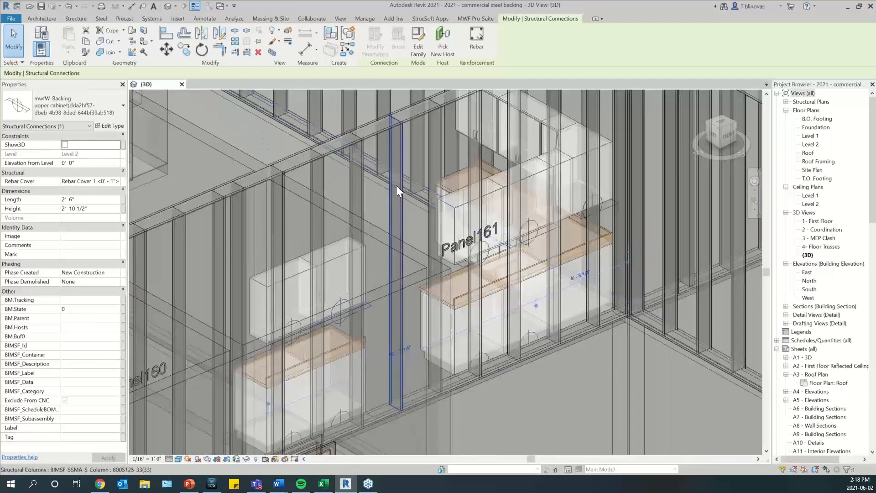
# Select a stud in Panel161 and a stud in the adjoining wall panel, and regenerate both panels with their backing
pyautogui.click(397, 187)
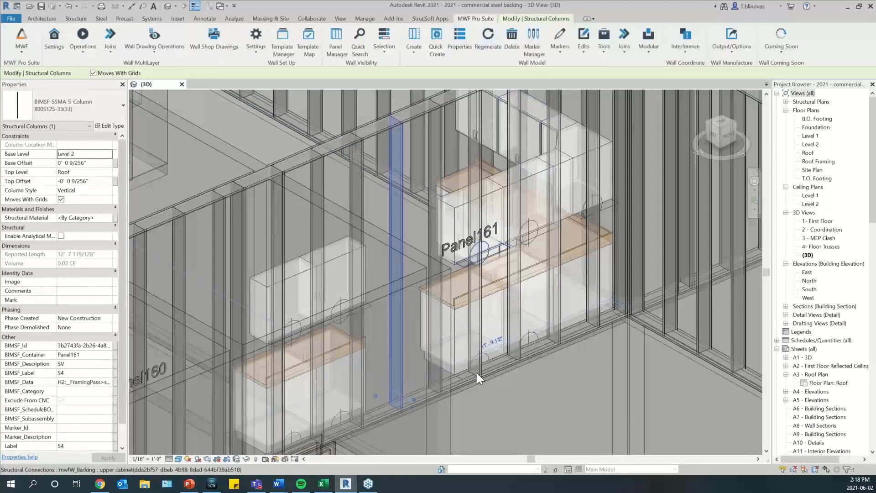
pyautogui.scroll(-3, 478, 373)
pyautogui.scroll(5, 478, 293)
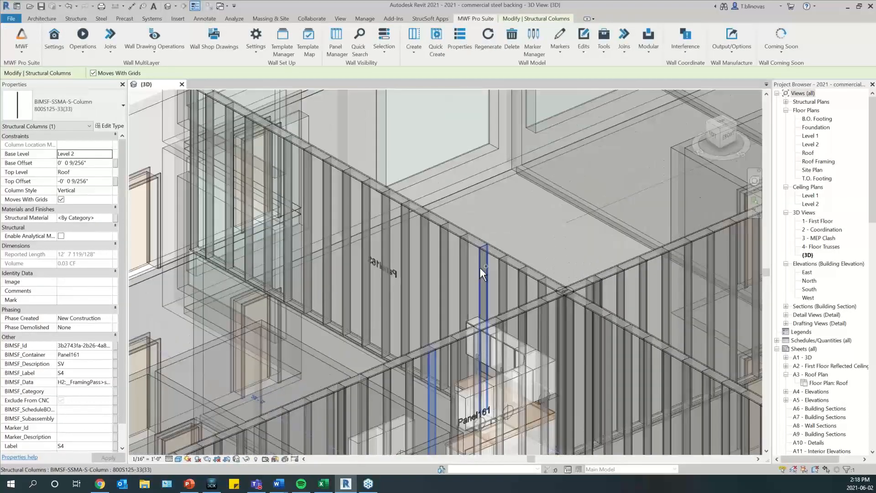
pyautogui.keyDown('ctrl'); pyautogui.click(482, 274); pyautogui.keyUp('ctrl')
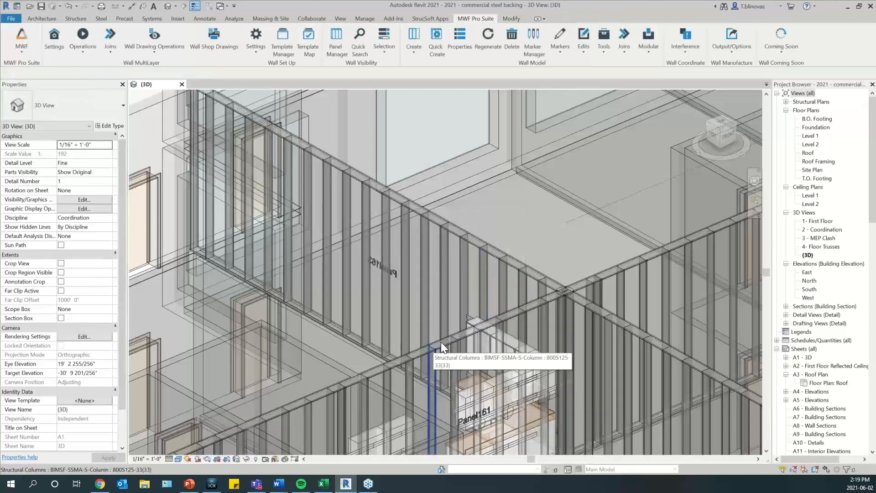
# Examine the flat-strap backing members behind the 30" double-door upper cabinets and their extents along Panel161
pyautogui.moveTo(440, 346); pyautogui.dragTo(451, 284, button='middle')
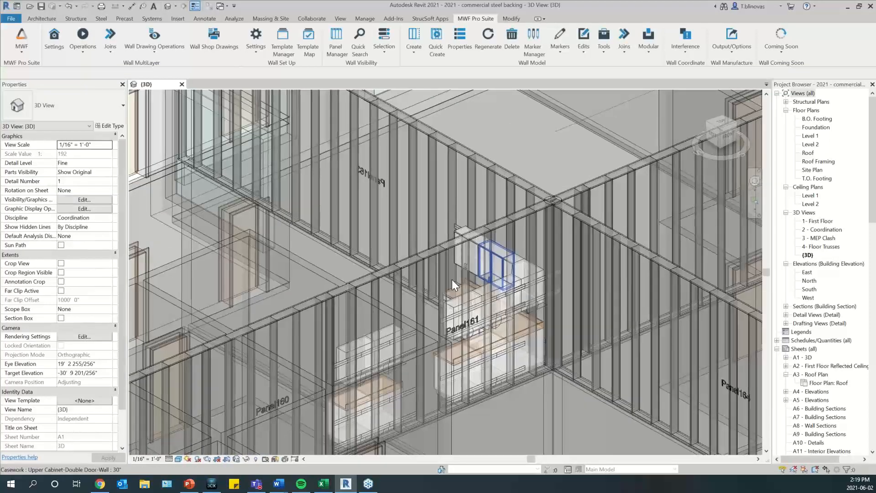
pyautogui.scroll(4, 387, 349)
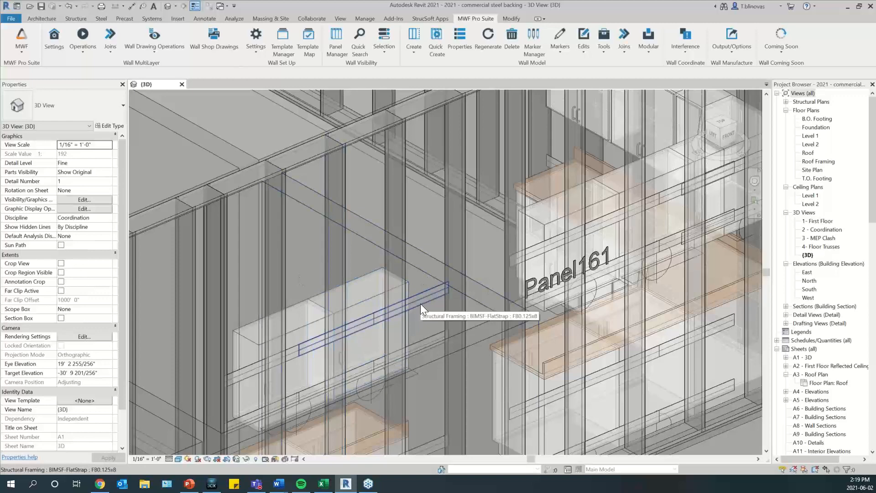
pyautogui.keyDown('shift'); pyautogui.moveTo(426, 327); pyautogui.dragTo(320, 224, button='middle'); pyautogui.keyUp('shift')
pyautogui.moveTo(346, 258); pyautogui.dragTo(238, 295, button='middle')
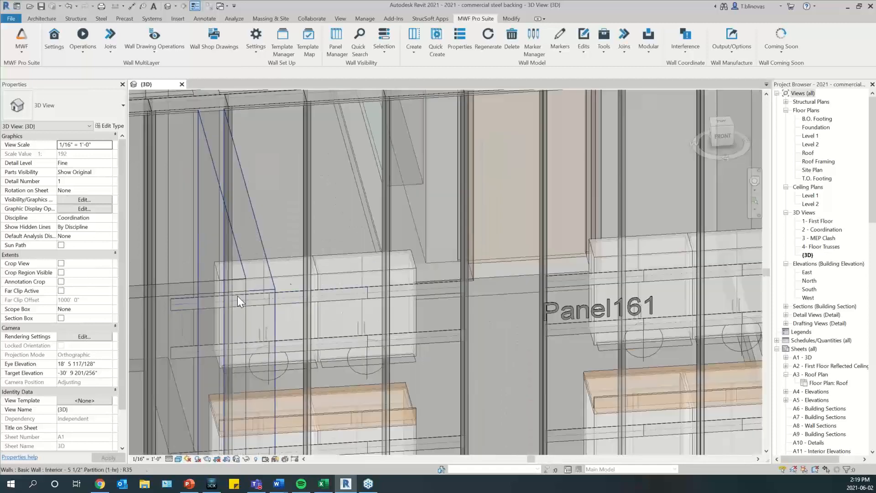
pyautogui.click(359, 274)
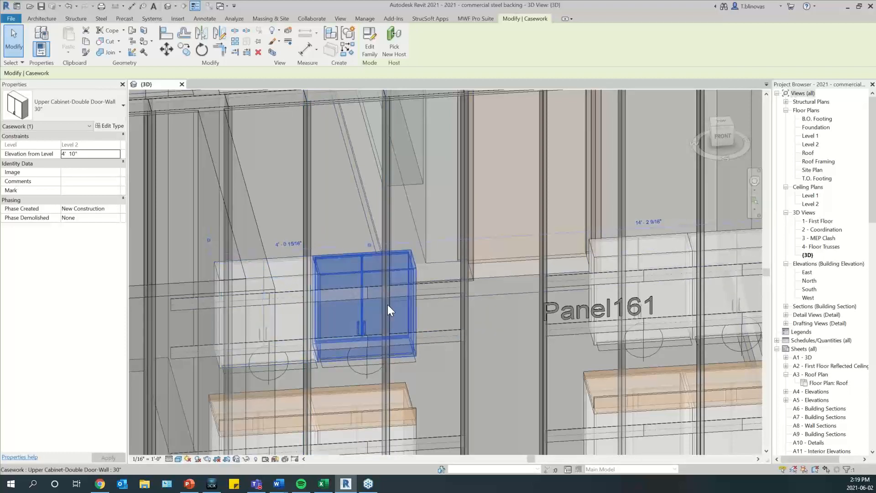
pyautogui.click(436, 291)
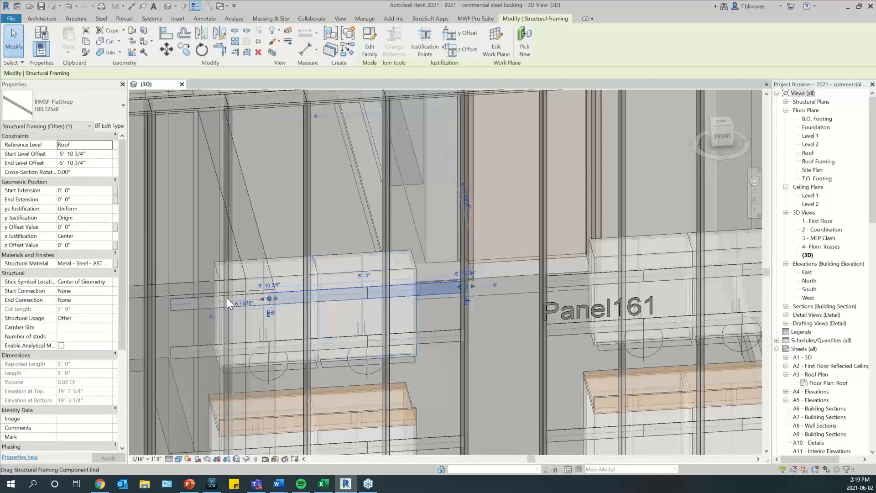
pyautogui.press('Tab')
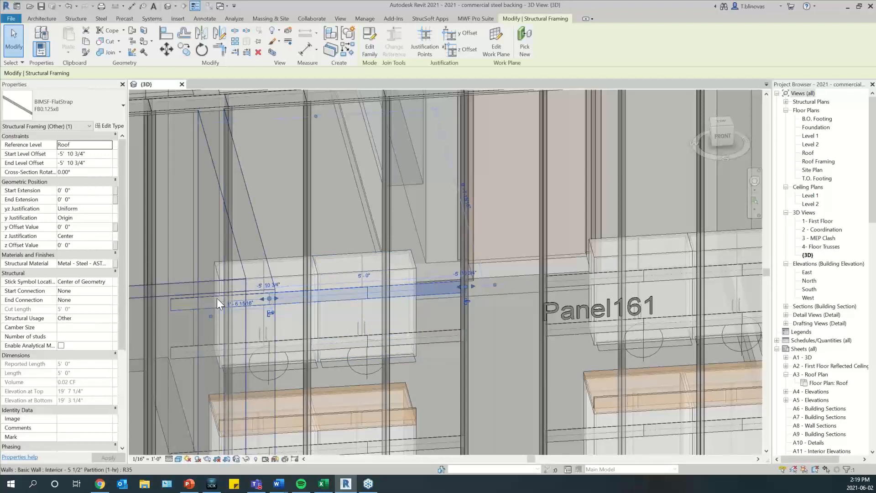
pyautogui.click(215, 306)
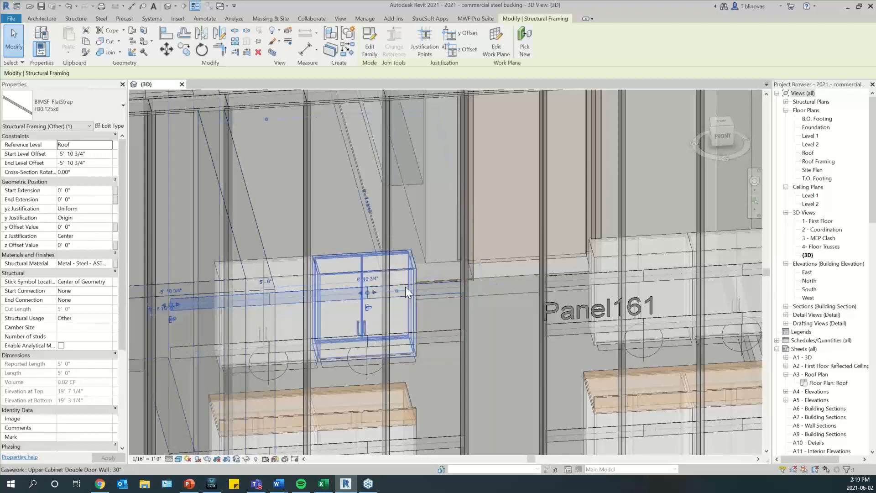
pyautogui.scroll(-3, 347, 256)
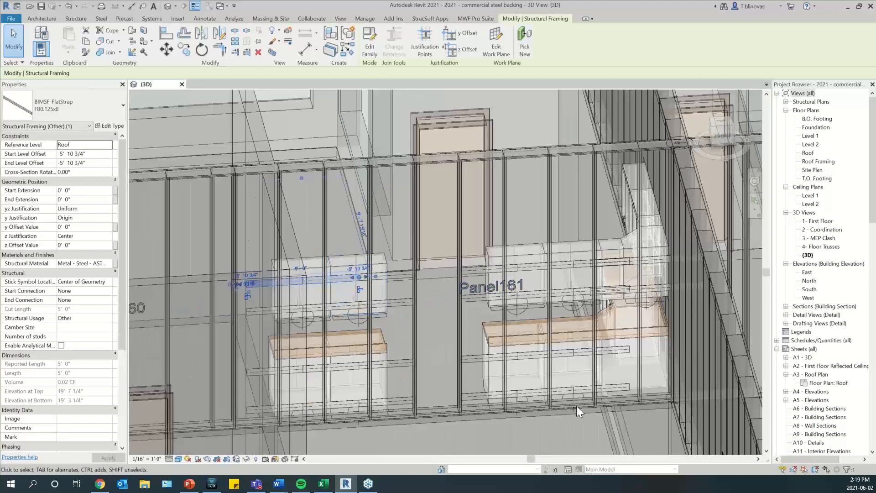
pyautogui.scroll(2, 576, 406)
pyautogui.scroll(-3, 494, 394)
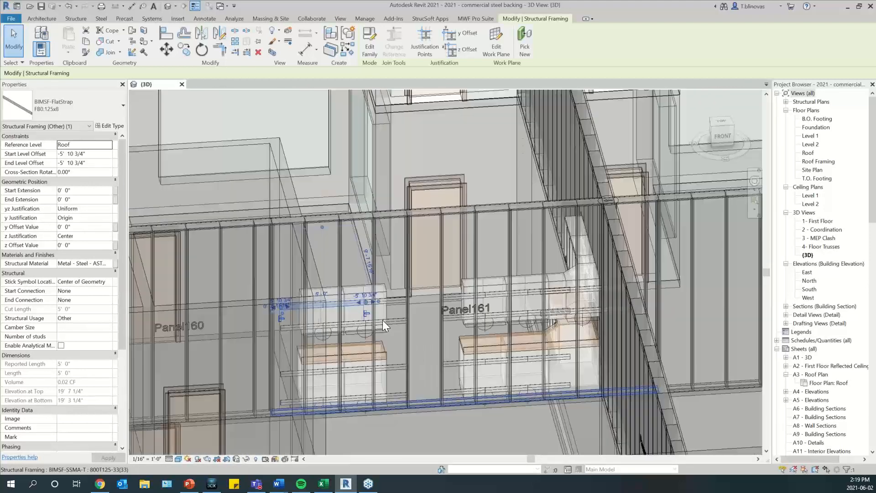
pyautogui.keyDown('shift'); pyautogui.moveTo(382, 319); pyautogui.dragTo(461, 365, button='middle'); pyautogui.keyUp('shift')
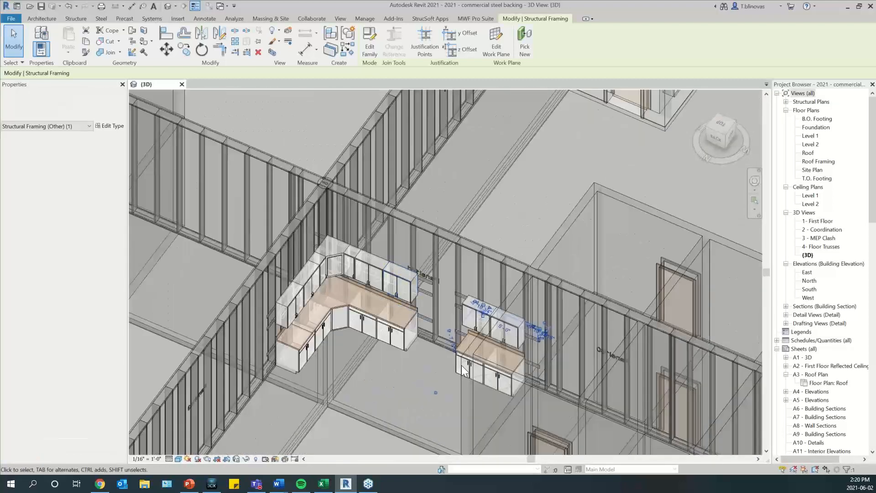
pyautogui.scroll(2, 461, 365)
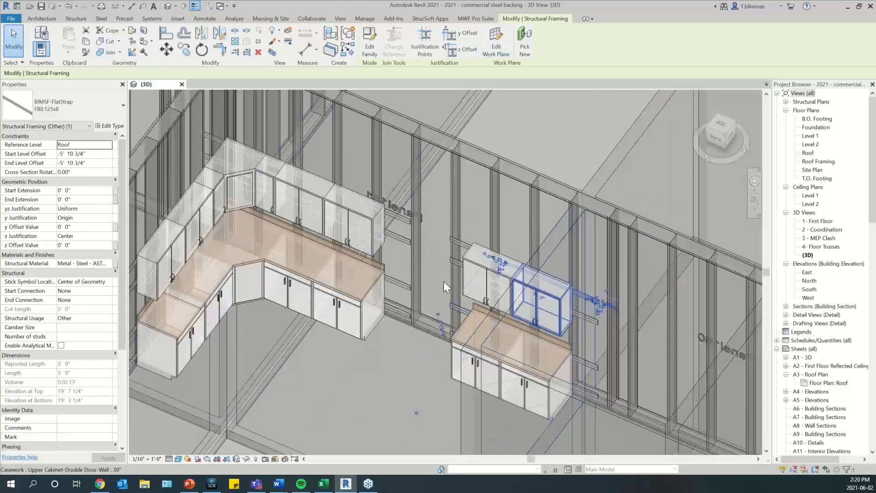
pyautogui.scroll(-2, 444, 281)
pyautogui.keyDown('shift'); pyautogui.moveTo(394, 293); pyautogui.dragTo(429, 249, button='middle'); pyautogui.keyUp('shift')
# Reopen the Backing Placement Manager for the linked 2021-CommercialClashElevated - Copy.rvt and expand its backing settings
pyautogui.click(476, 18)
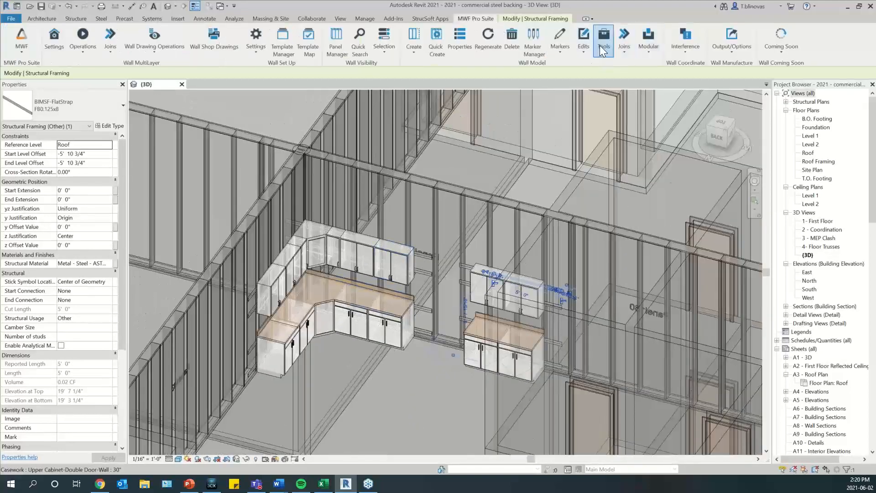
pyautogui.click(599, 52)
pyautogui.click(621, 64)
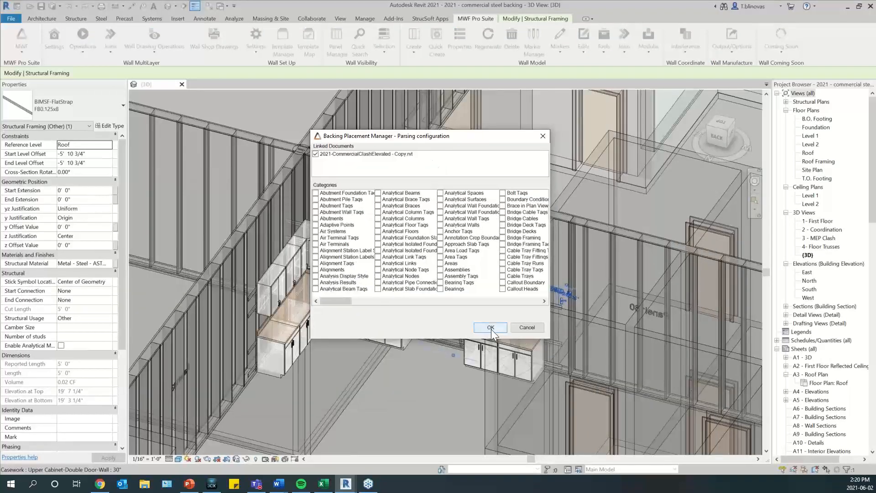
pyautogui.click(490, 328)
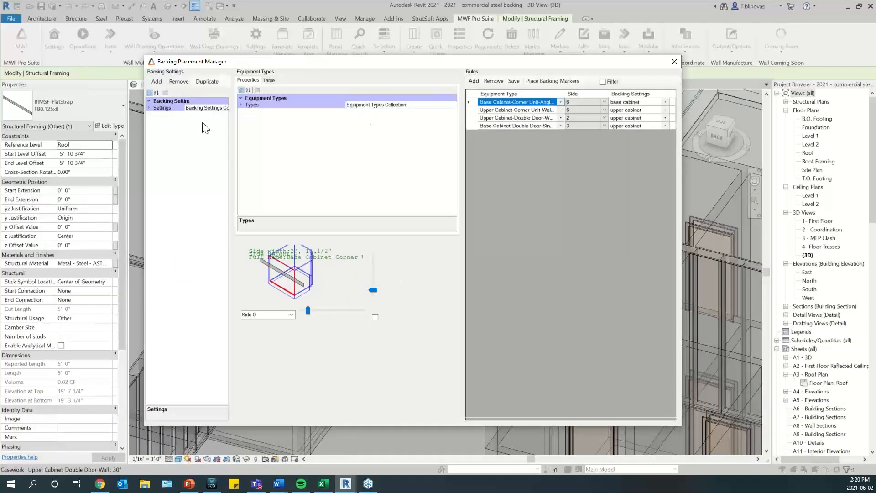
pyautogui.moveTo(233, 139); pyautogui.dragTo(262, 139)
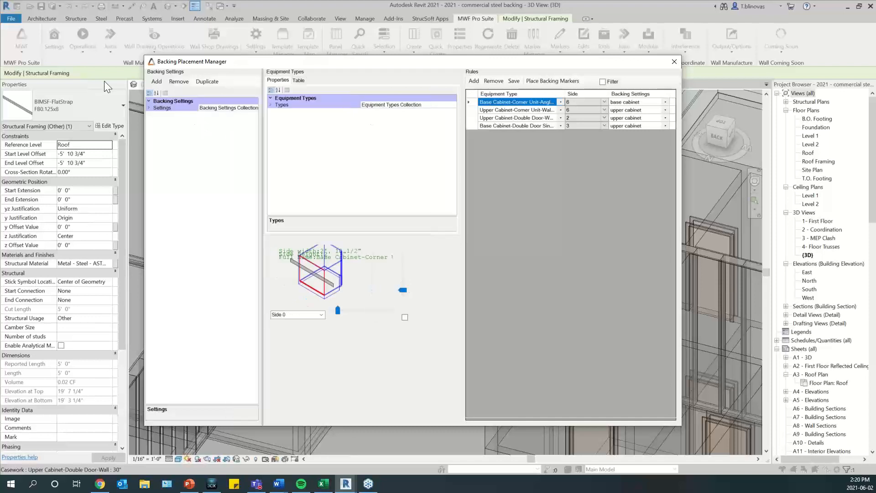
pyautogui.click(149, 108)
pyautogui.click(155, 115)
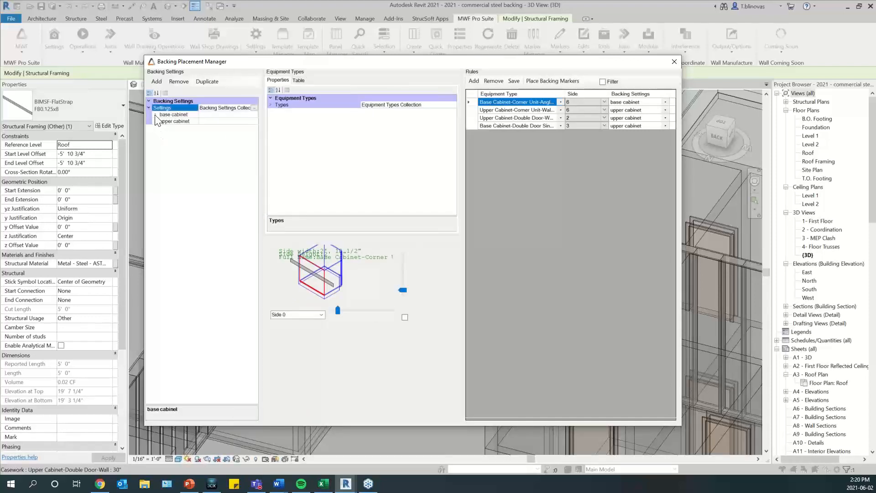
pyautogui.click(155, 141)
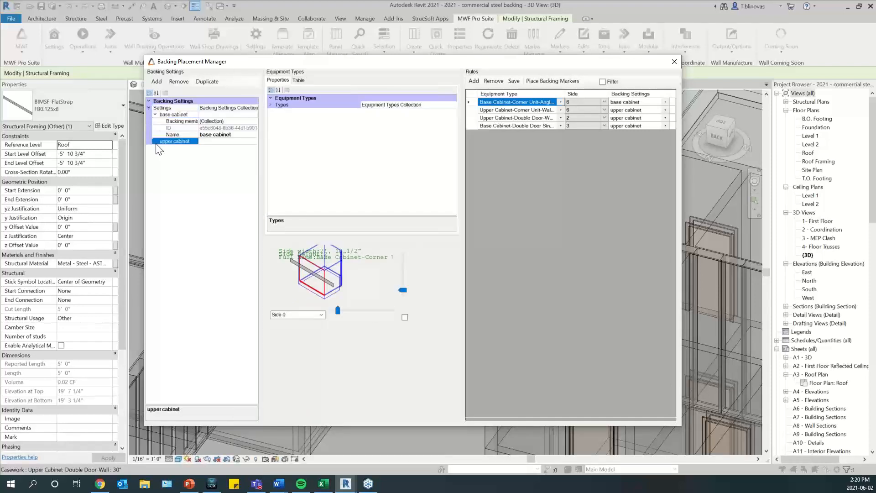
# Set the length type of Backing member 42 in the base cabinet backing setting to ByRatio
pyautogui.click(240, 121)
pyautogui.click(254, 121)
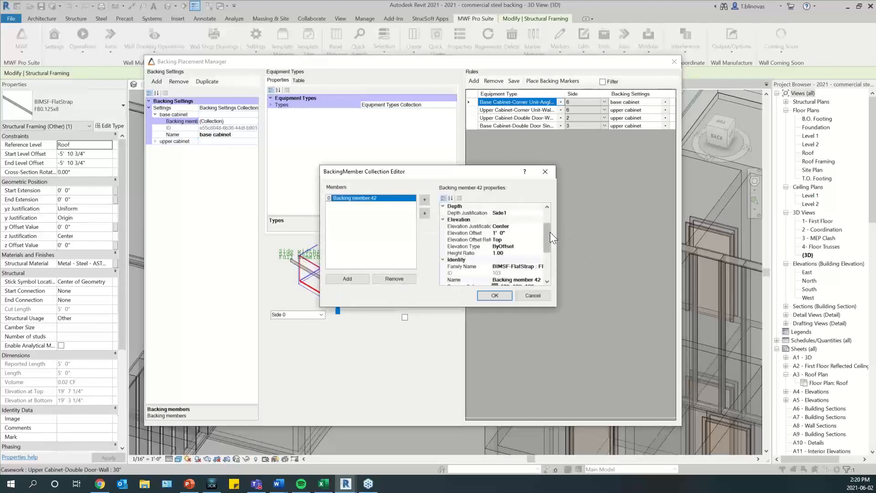
pyautogui.scroll(-3, 549, 235)
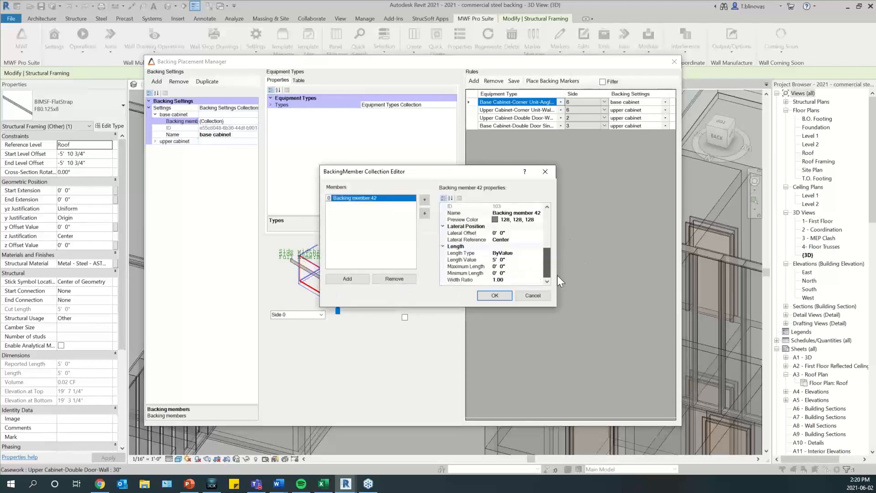
pyautogui.click(541, 253)
pyautogui.click(539, 253)
pyautogui.click(509, 266)
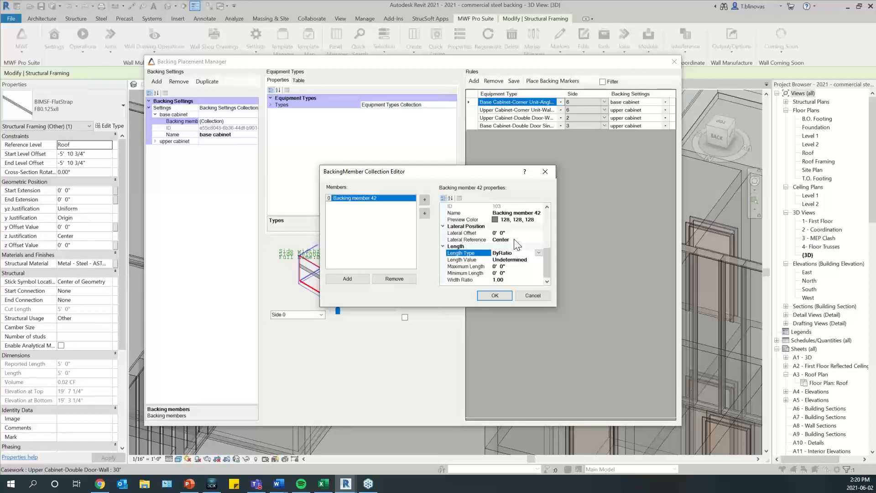
pyautogui.click(498, 297)
# Set the length type of Backing member 44 in the upper cabinet backing setting to ByRatio
pyautogui.click(155, 141)
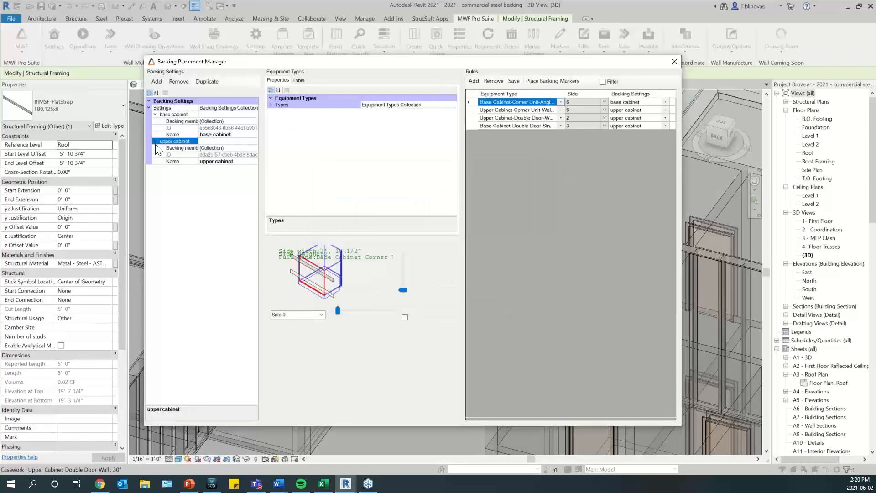
pyautogui.click(249, 149)
pyautogui.click(256, 148)
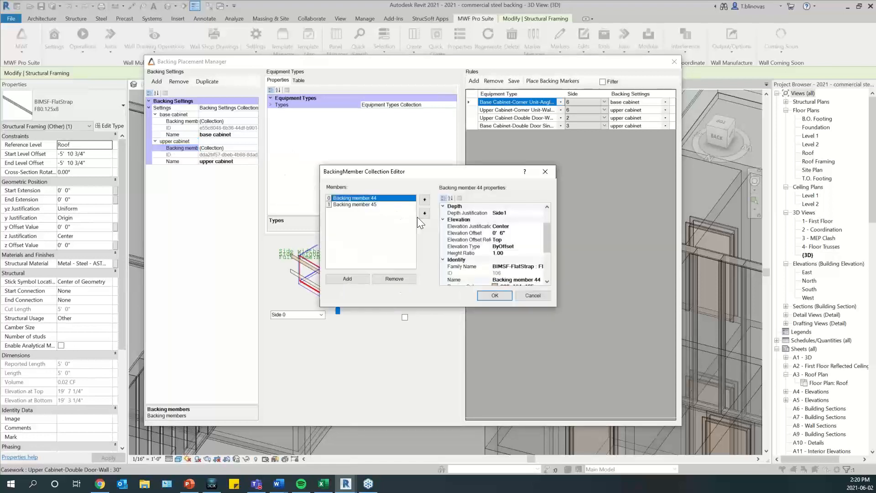
pyautogui.scroll(-4, 548, 251)
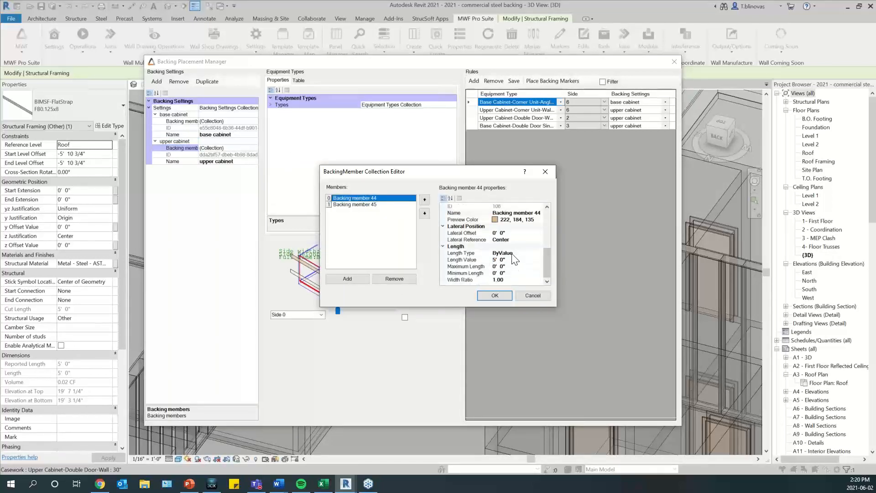
pyautogui.click(516, 253)
pyautogui.click(538, 252)
pyautogui.click(525, 266)
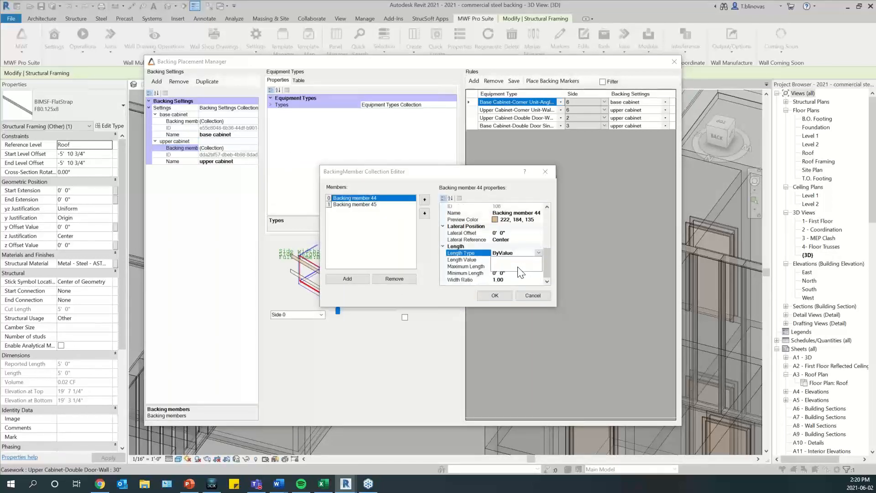
# Set the length type of Backing member 45 in the upper cabinet setting to ByRatio, and save and close the Backing Placement Manager
pyautogui.moveTo(555, 307); pyautogui.dragTo(634, 360)
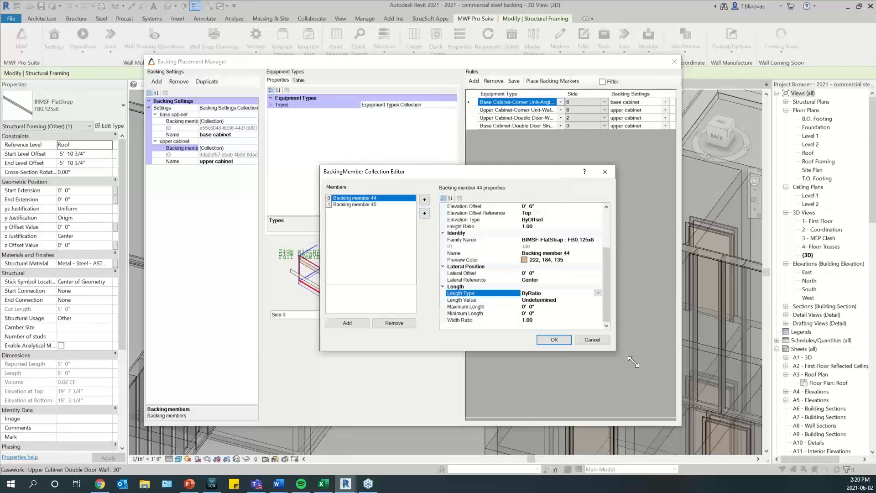
pyautogui.click(355, 204)
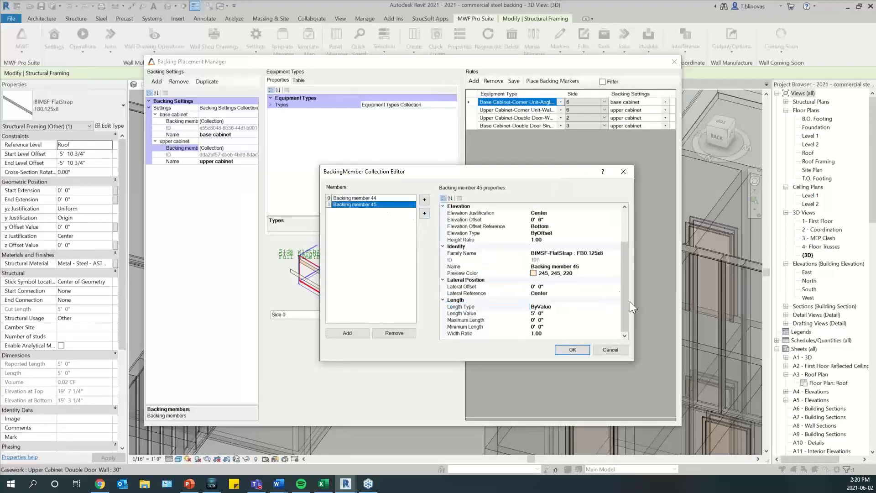
pyautogui.click(593, 306)
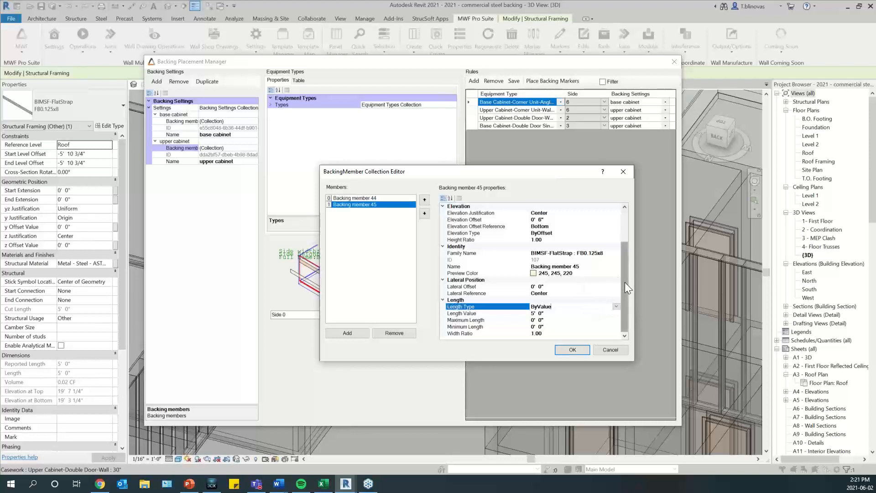
pyautogui.click(616, 306)
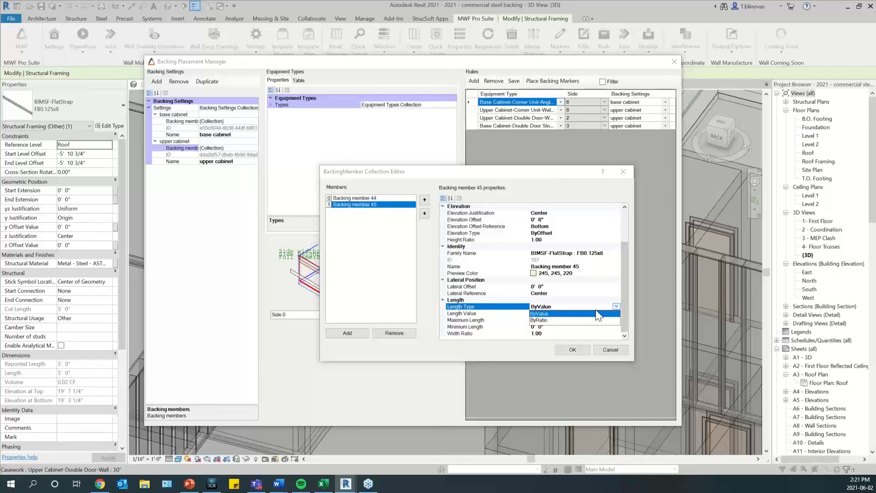
pyautogui.click(553, 320)
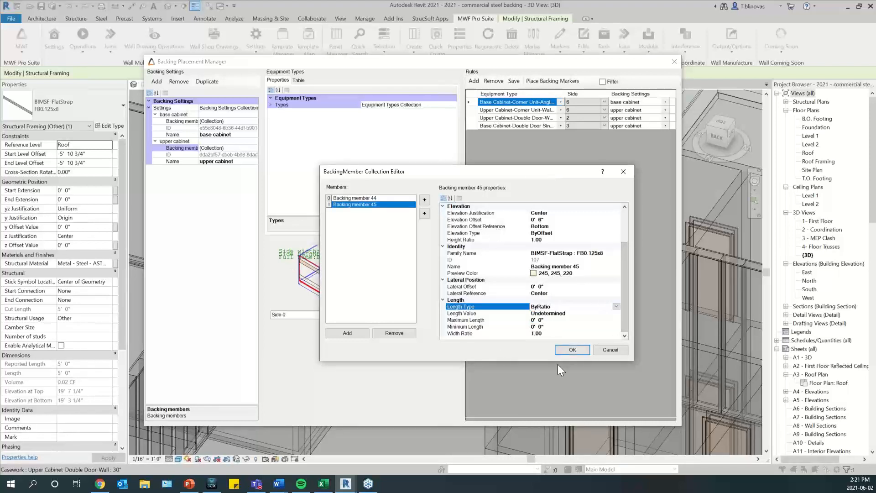
pyautogui.click(572, 350)
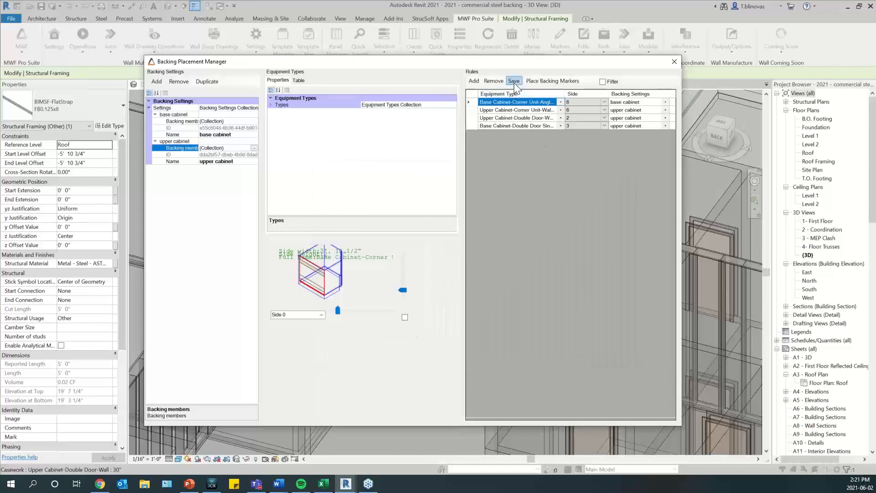
pyautogui.click(672, 59)
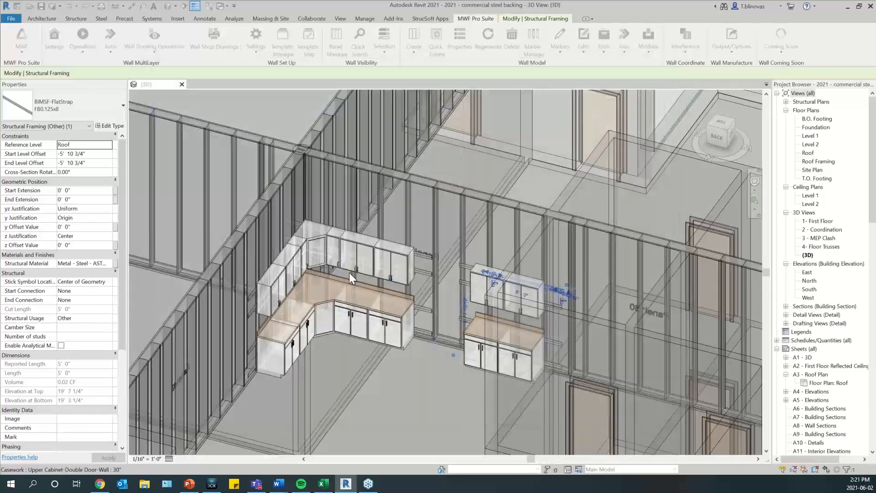
# Regenerate the two framed wall panels behind the L-shaped cabinet run, selecting one 800S125-33 stud in each
pyautogui.click(430, 215)
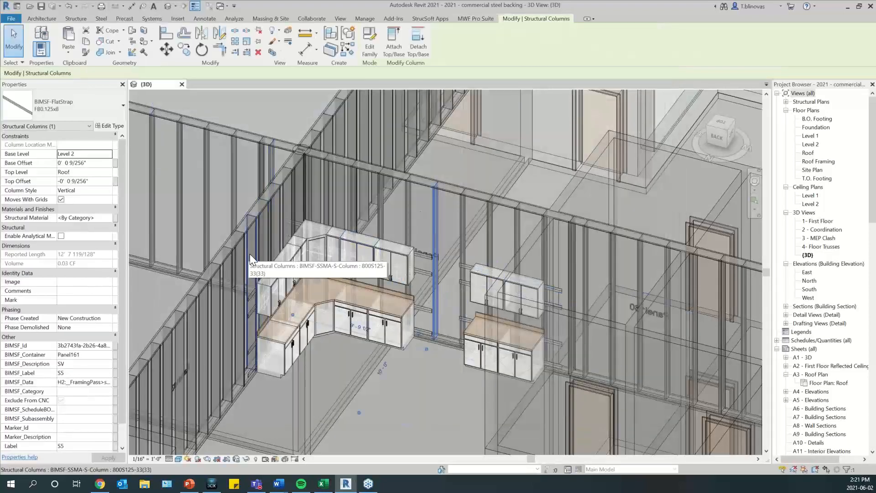
pyautogui.keyDown('ctrl'); pyautogui.click(250, 253); pyautogui.keyUp('ctrl')
pyautogui.click(477, 19)
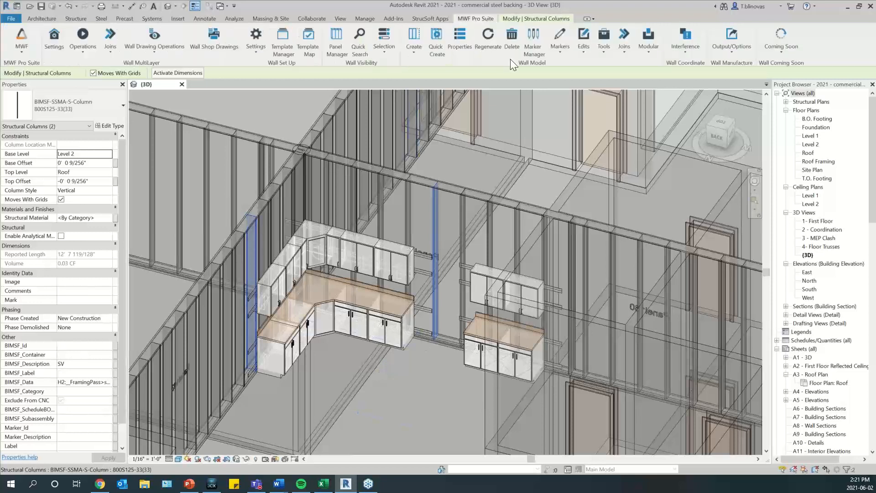
pyautogui.click(492, 43)
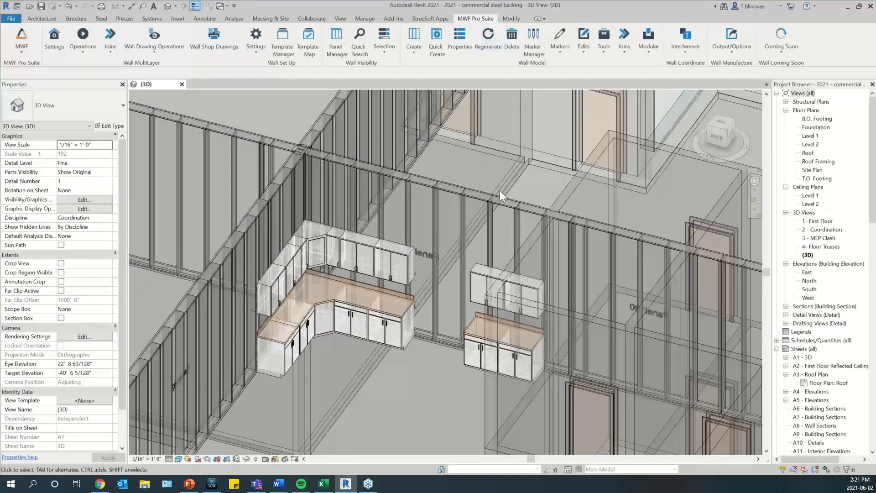
# Open the Section 1 view from the Level 2 floor plan to show the cabinets against Panel161
pyautogui.scroll(2, 450, 296)
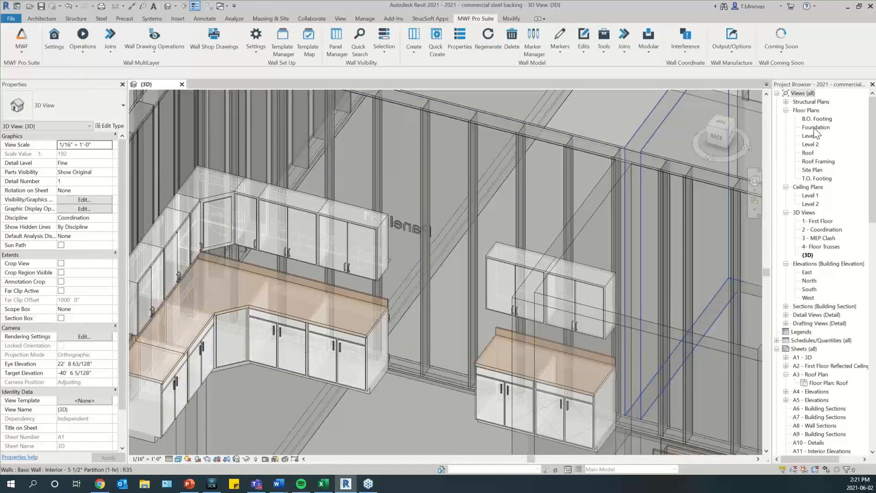
pyautogui.doubleClick(807, 144)
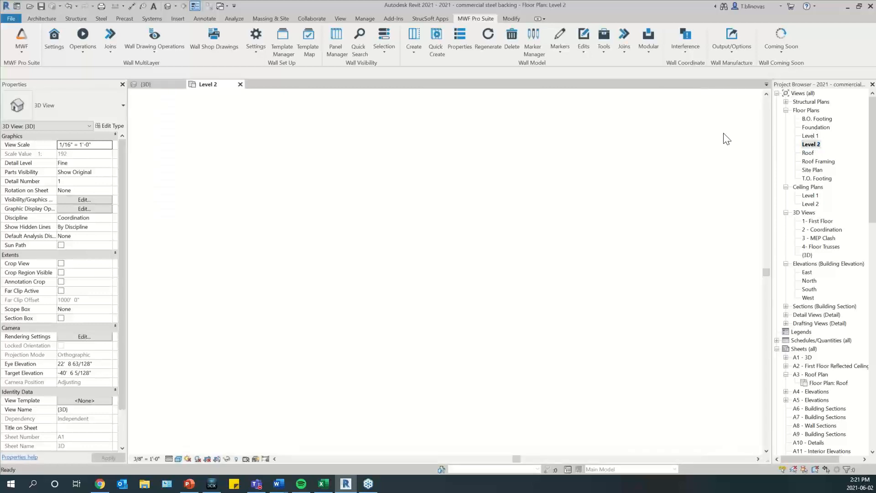
pyautogui.scroll(5, 451, 261)
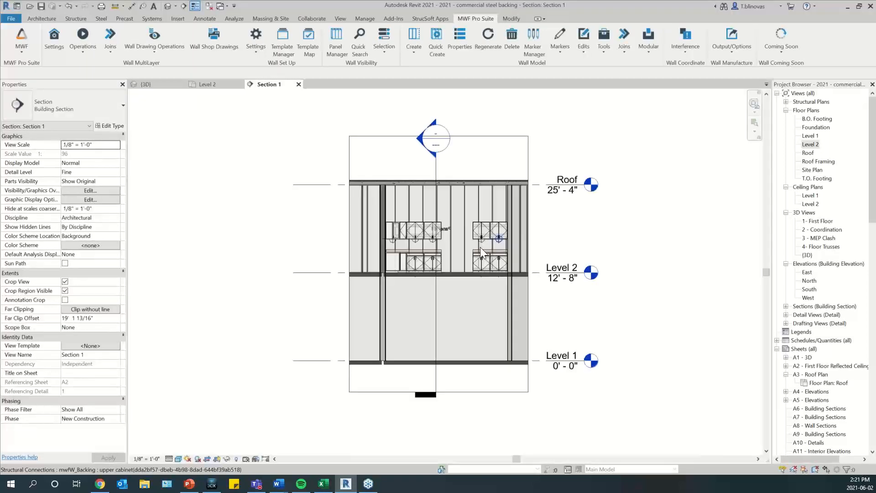
pyautogui.scroll(5, 421, 239)
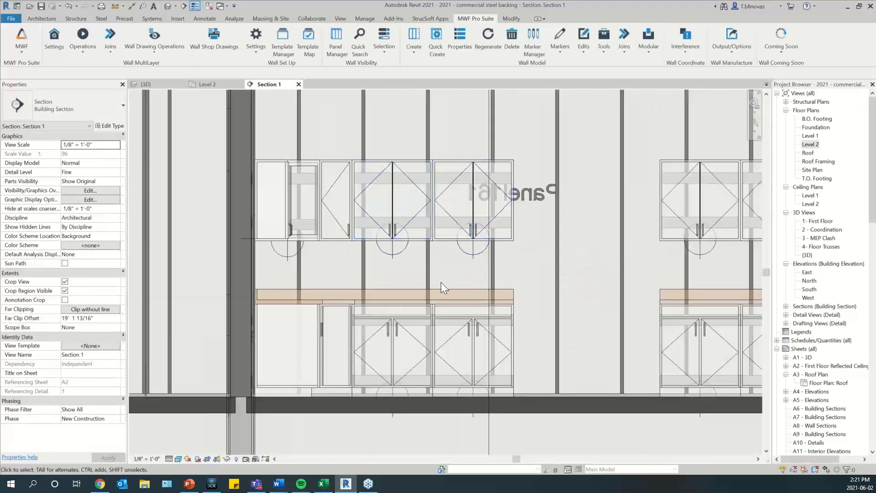
pyautogui.scroll(3, 468, 397)
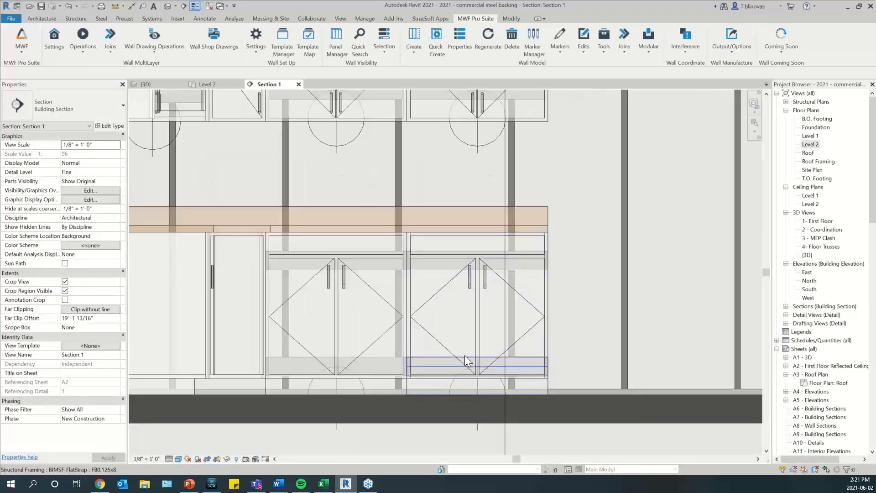
# Examine the lower flat strap behind the end 30" double-door sink base cabinet and compare strap lengths with cabinet widths along Panel161
pyautogui.click(464, 355)
pyautogui.scroll(3, 560, 388)
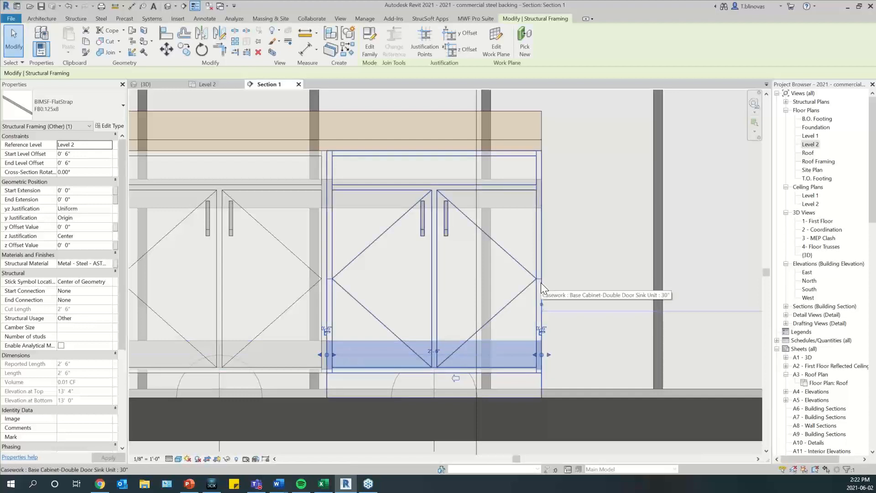
pyautogui.scroll(-3, 447, 350)
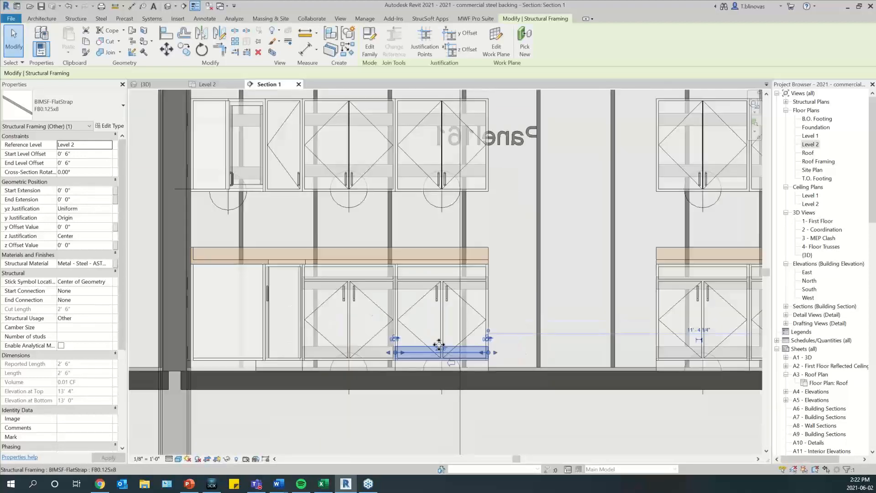
pyautogui.scroll(1, 412, 349)
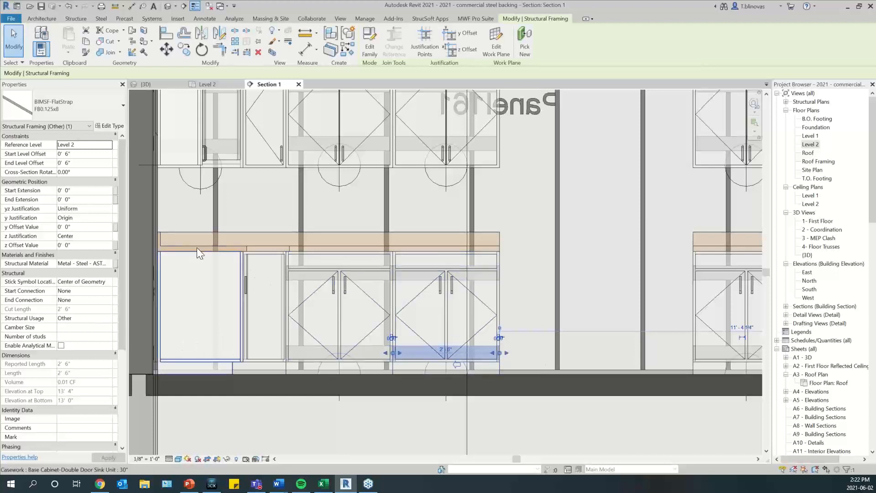
pyautogui.scroll(3, 425, 351)
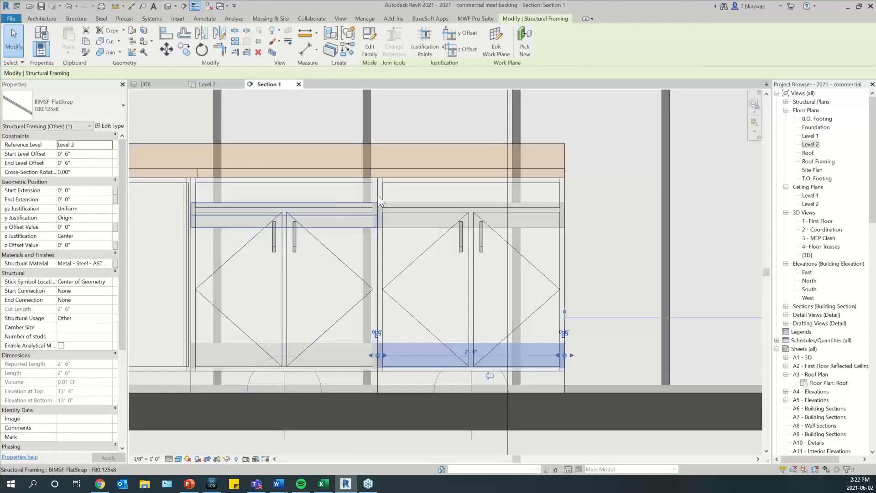
pyautogui.scroll(-4, 348, 346)
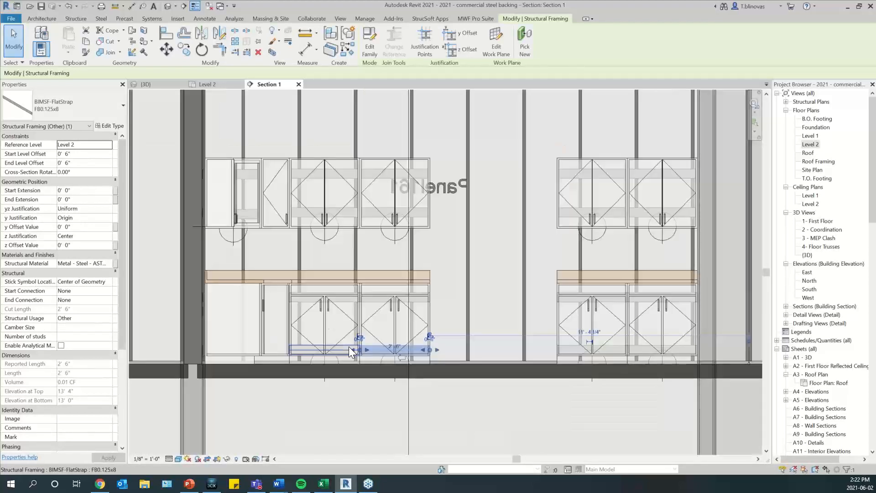
pyautogui.moveTo(430, 288); pyautogui.dragTo(415, 302, button='middle')
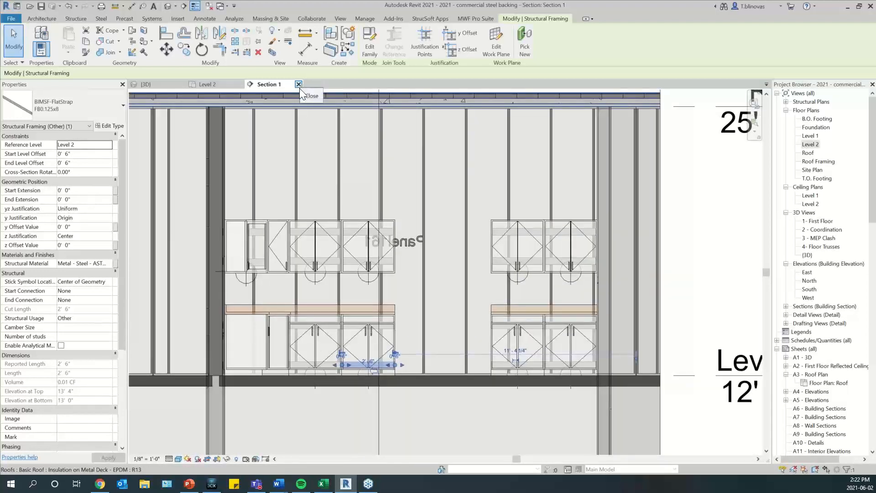
pyautogui.scroll(1, 273, 354)
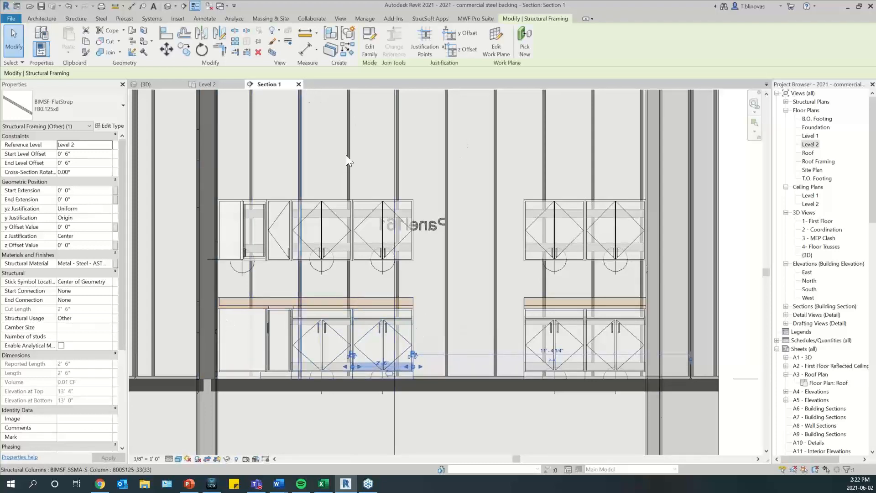
pyautogui.scroll(1, 312, 349)
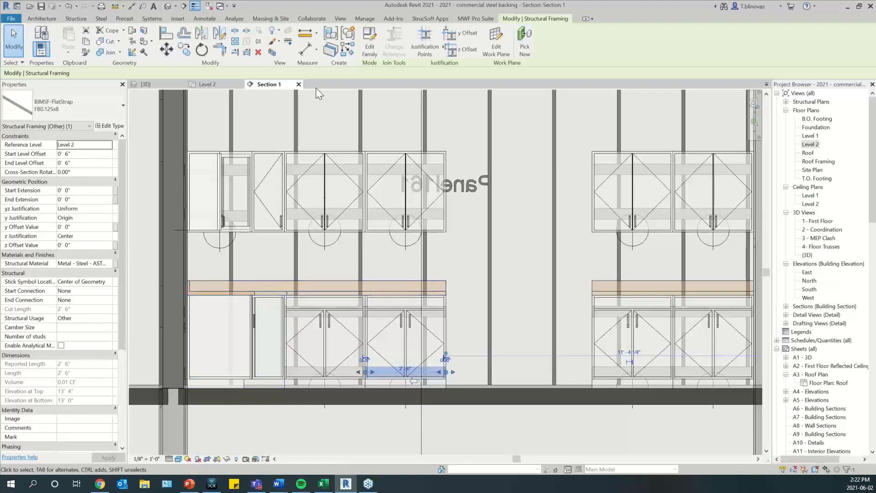
# Return to the 3D view and view the flat-strap backing from behind the framed wall of the L-shaped cabinets
pyautogui.hotkey('ctrl', 'Tab')
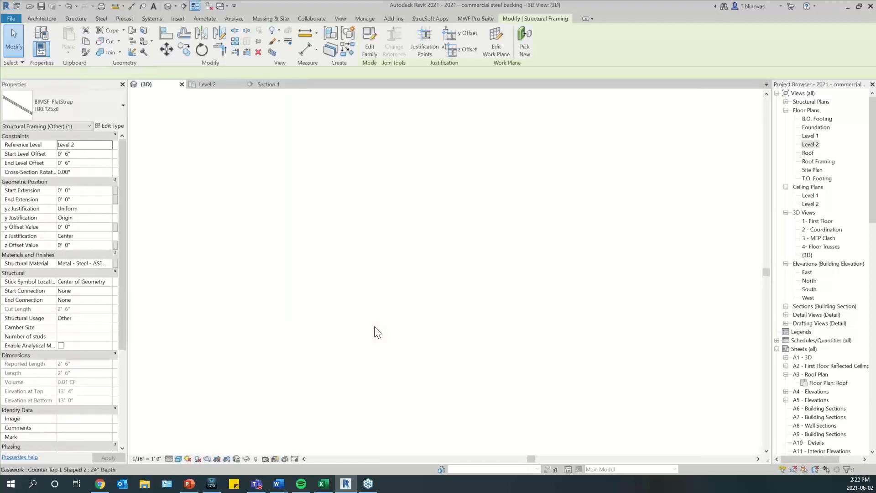
pyautogui.scroll(1, 292, 296)
pyautogui.moveTo(292, 295); pyautogui.dragTo(439, 288, button='middle')
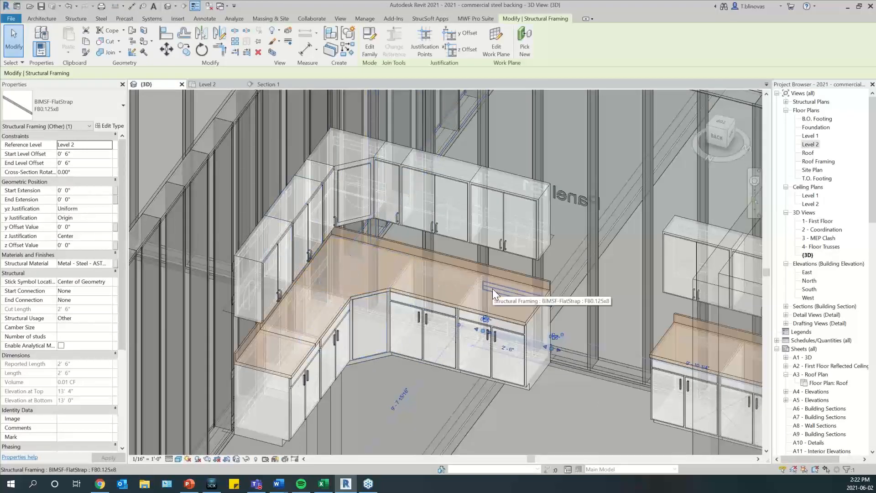
pyautogui.keyDown('shift'); pyautogui.moveTo(480, 299); pyautogui.dragTo(481, 279, button='middle'); pyautogui.keyUp('shift')
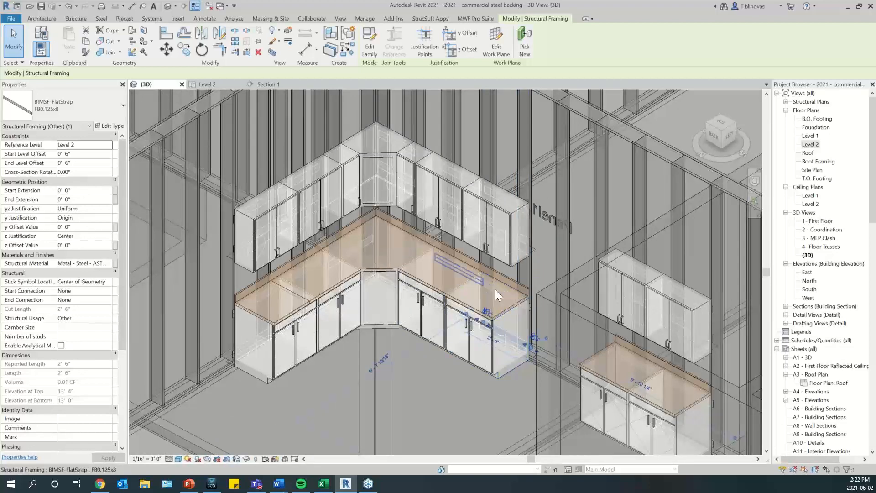
pyautogui.keyDown('shift'); pyautogui.moveTo(343, 260); pyautogui.dragTo(452, 244, button='middle'); pyautogui.keyUp('shift')
pyautogui.scroll(-2, 334, 277)
pyautogui.scroll(-2, 327, 276)
pyautogui.scroll(2, 347, 305)
pyautogui.scroll(2, 412, 371)
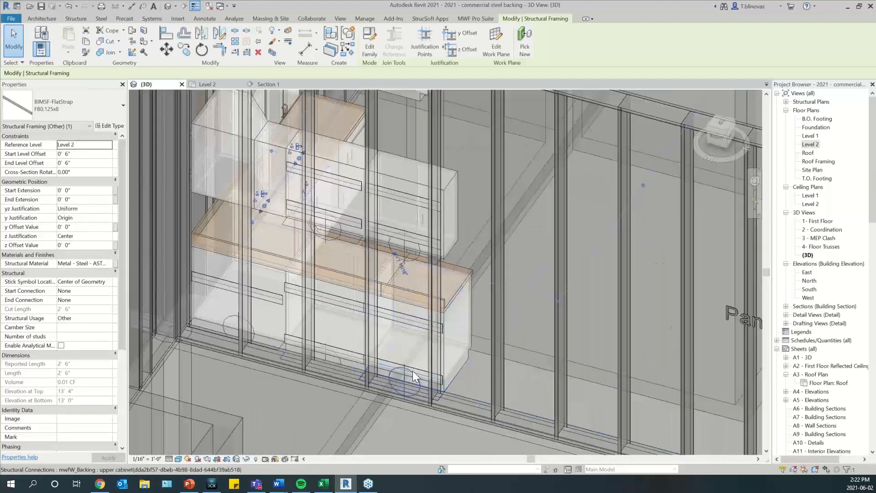
# Inspect the backing markers of the base and upper cabinets one by one from behind Panel161
pyautogui.scroll(2, 412, 370)
pyautogui.scroll(1, 410, 383)
pyautogui.click(423, 387)
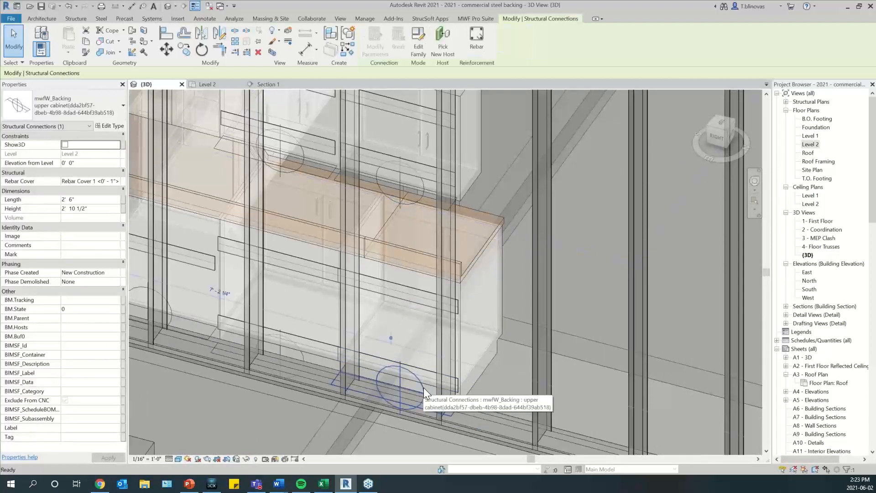
pyautogui.press('Escape')
pyautogui.click(300, 356)
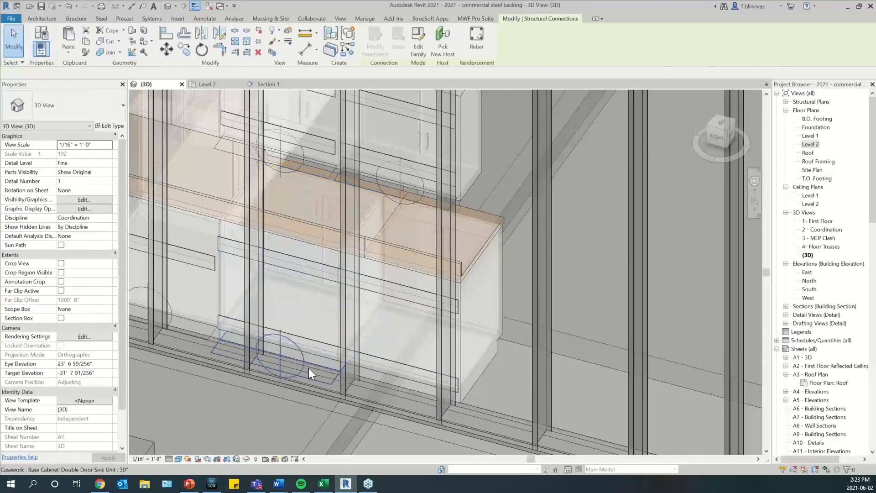
pyautogui.press('Escape')
pyautogui.scroll(-2, 312, 373)
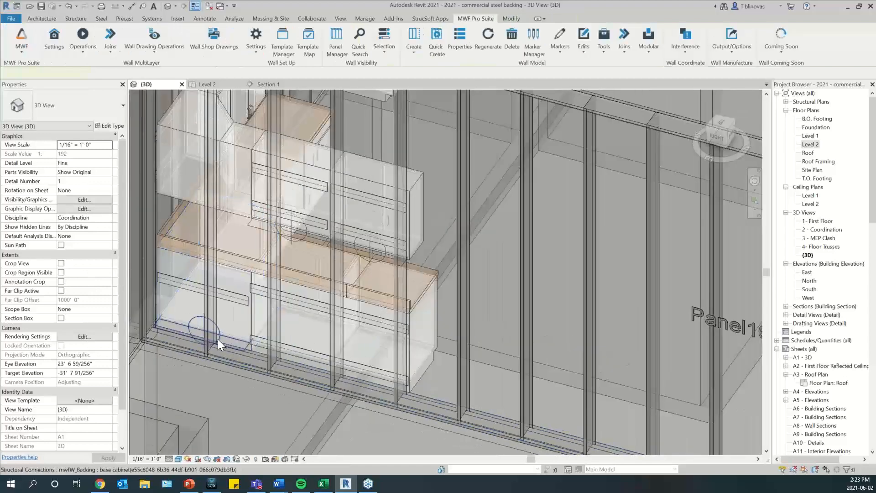
pyautogui.click(217, 338)
pyautogui.press('Escape')
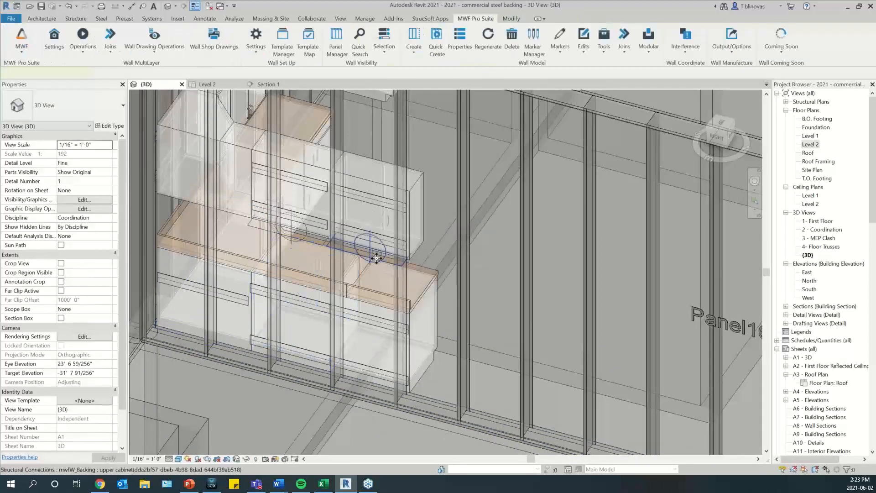
pyautogui.click(377, 258)
pyautogui.press('Escape')
pyautogui.click(292, 239)
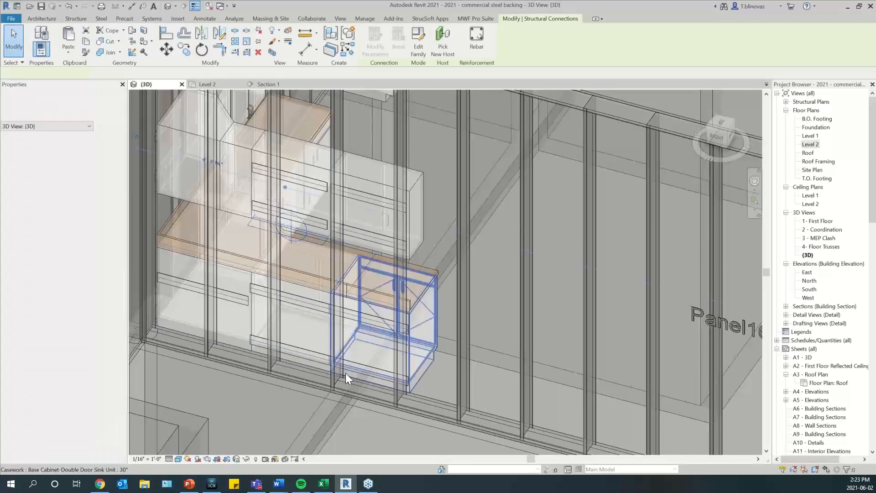
pyautogui.press('Escape')
# Check the backing marker behind the upper corner cabinet where Panel161 meets the adjoining wall
pyautogui.keyDown('shift'); pyautogui.moveTo(345, 299); pyautogui.dragTo(480, 233, button='middle'); pyautogui.keyUp('shift')
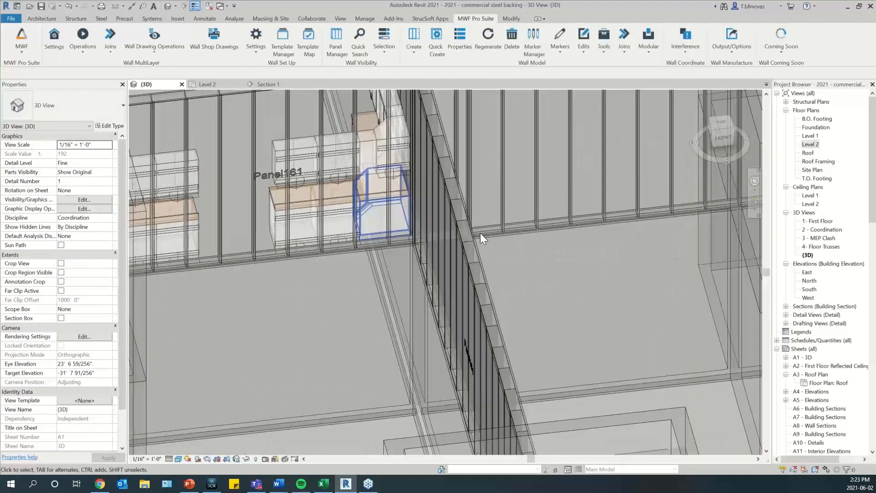
pyautogui.scroll(2, 391, 143)
pyautogui.click(400, 196)
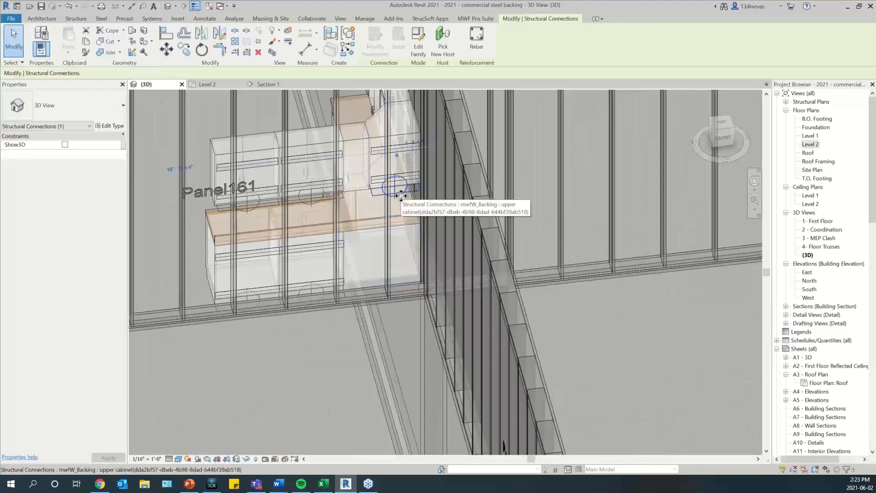
pyautogui.press('Escape')
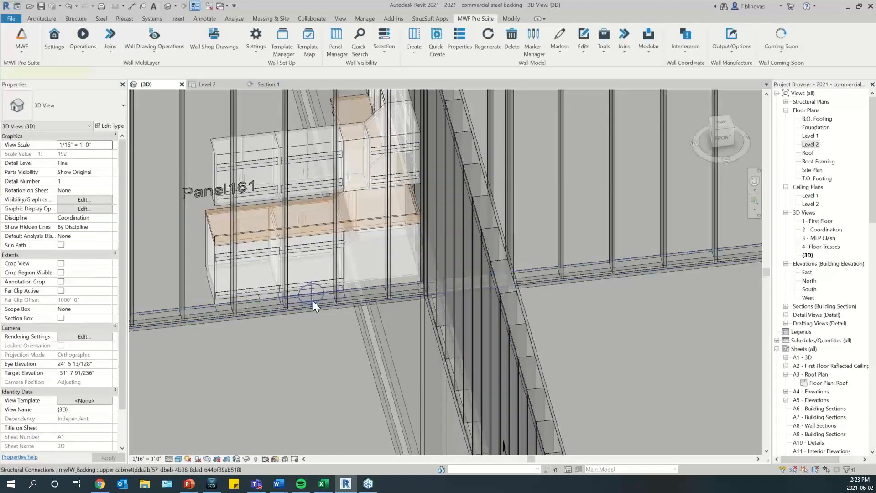
# Delete the remaining lower backing marker behind the L-shaped base cabinets along Panel161
pyautogui.click(255, 295)
pyautogui.click(386, 326)
pyautogui.scroll(-1, 404, 329)
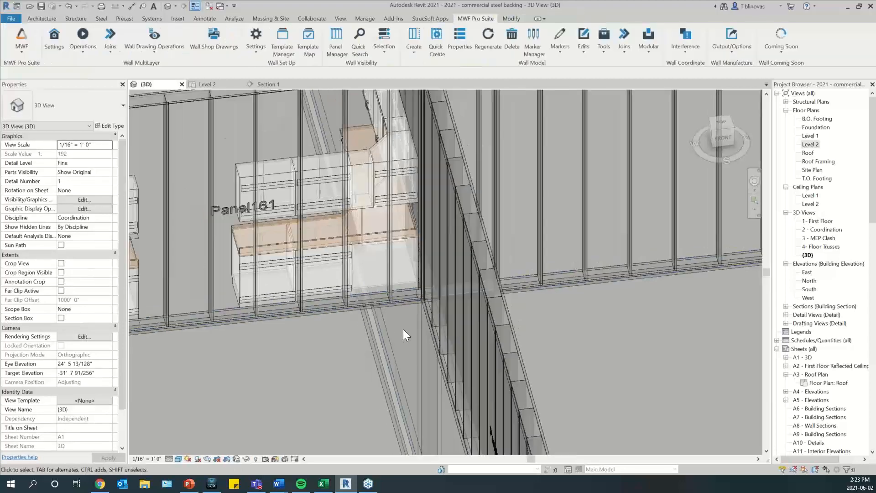
# Delete the backing markers of the upper and base cabinets in the separate short cabinet run along Panel161
pyautogui.scroll(-2, 403, 329)
pyautogui.scroll(3, 215, 323)
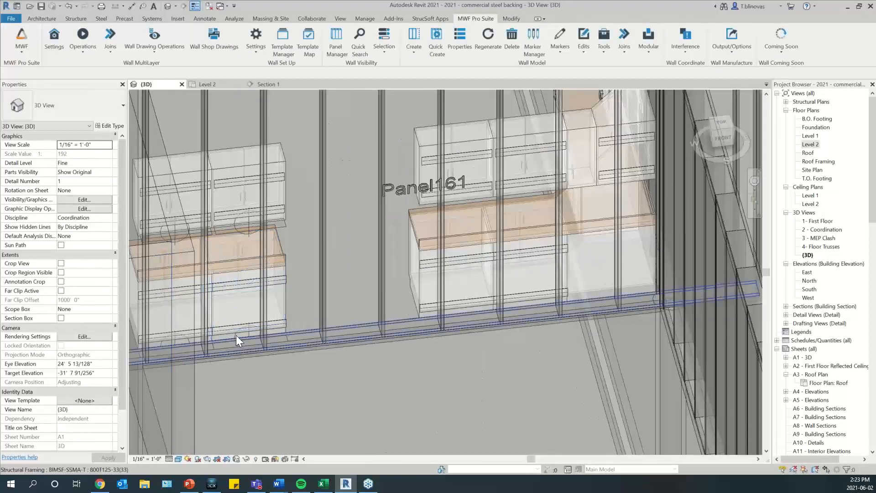
pyautogui.click(235, 333)
pyautogui.press('Escape')
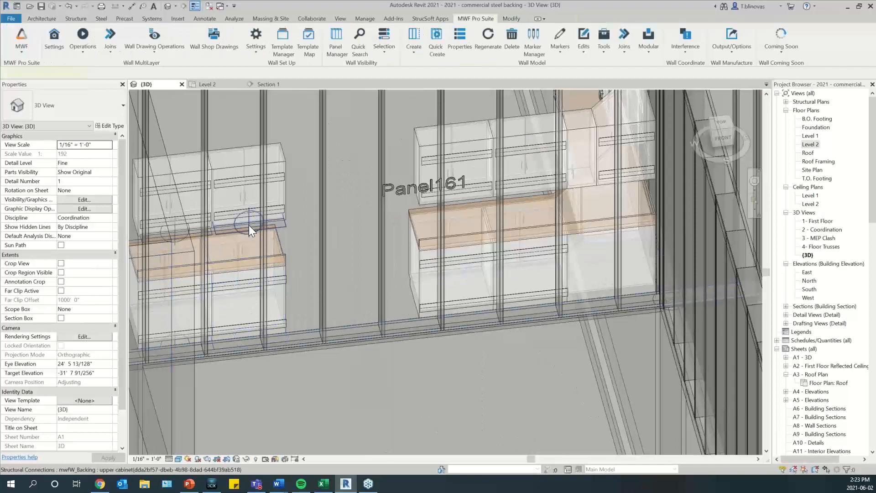
pyautogui.click(248, 226)
pyautogui.press('Escape')
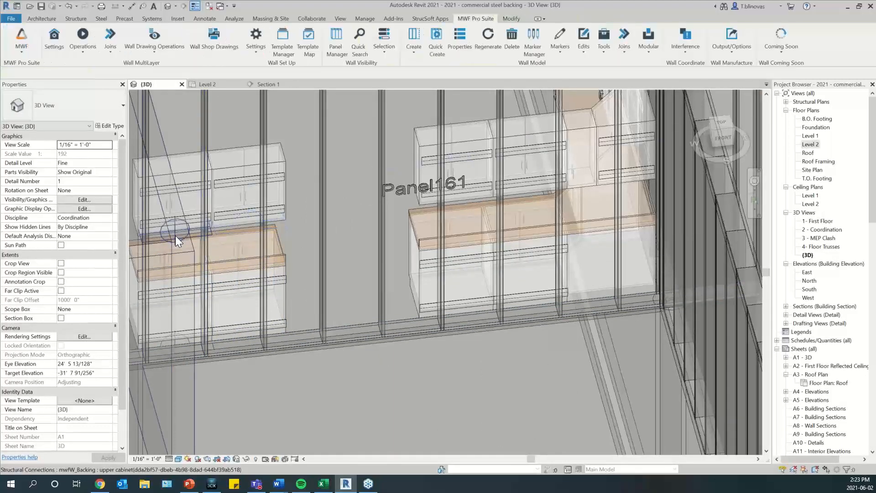
pyautogui.click(210, 232)
pyautogui.press('Escape')
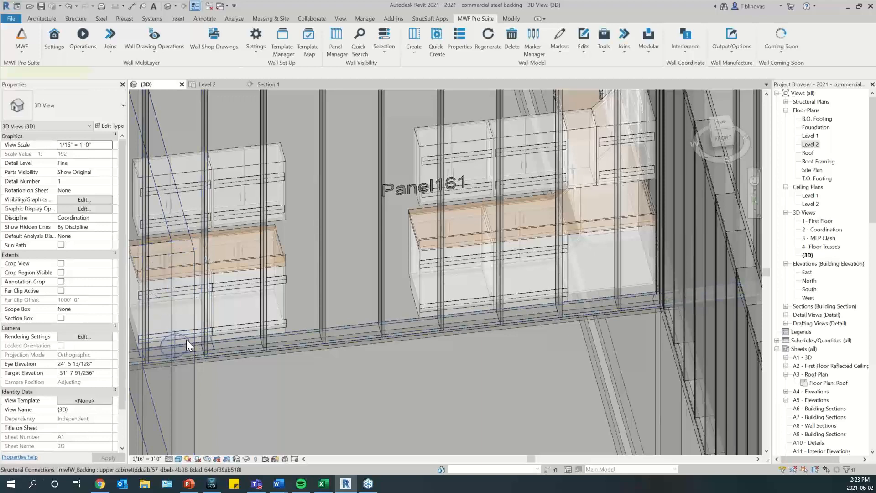
pyautogui.click(187, 339)
pyautogui.click(286, 366)
# Regenerate Panel161 and the adjoining wall panel behind the L-shaped cabinets from one selected stud in each
pyautogui.scroll(-2, 285, 366)
pyautogui.keyDown('shift'); pyautogui.moveTo(320, 346); pyautogui.dragTo(560, 365, button='middle'); pyautogui.keyUp('shift')
pyautogui.scroll(1, 294, 310)
pyautogui.moveTo(430, 287); pyautogui.dragTo(454, 240, button='middle')
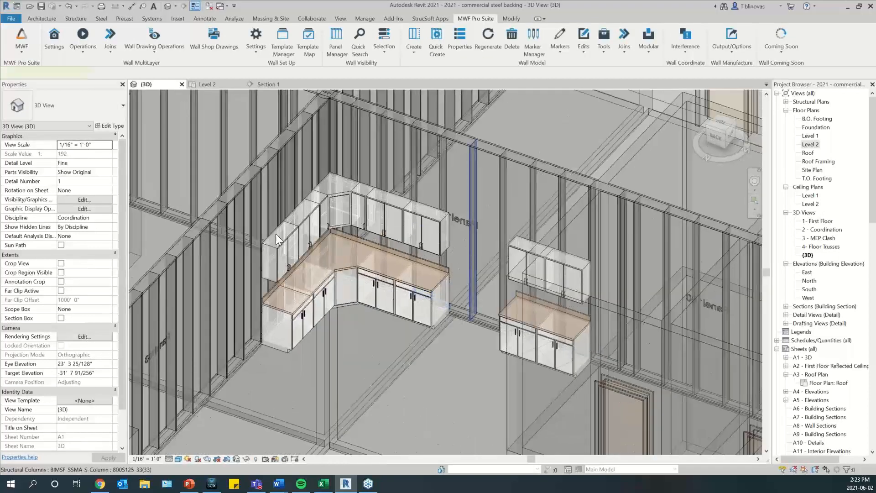
pyautogui.keyDown('ctrl'); pyautogui.click(242, 241); pyautogui.keyUp('ctrl')
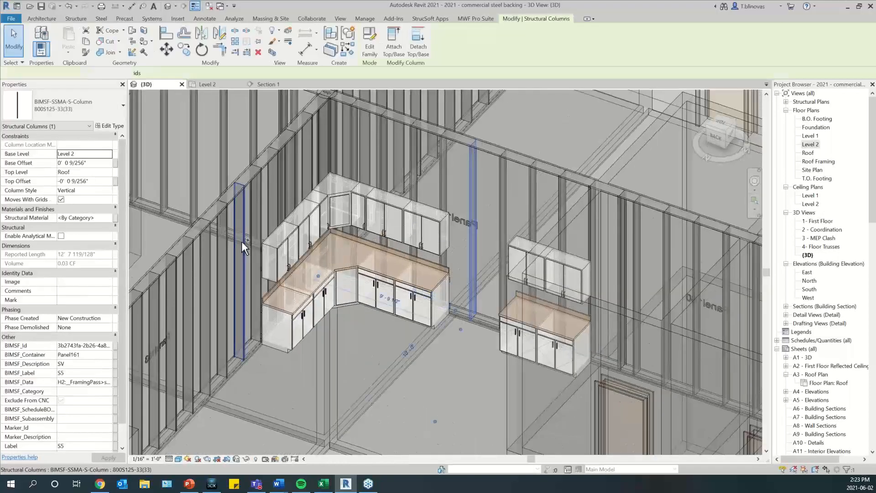
pyautogui.click(475, 18)
pyautogui.click(488, 36)
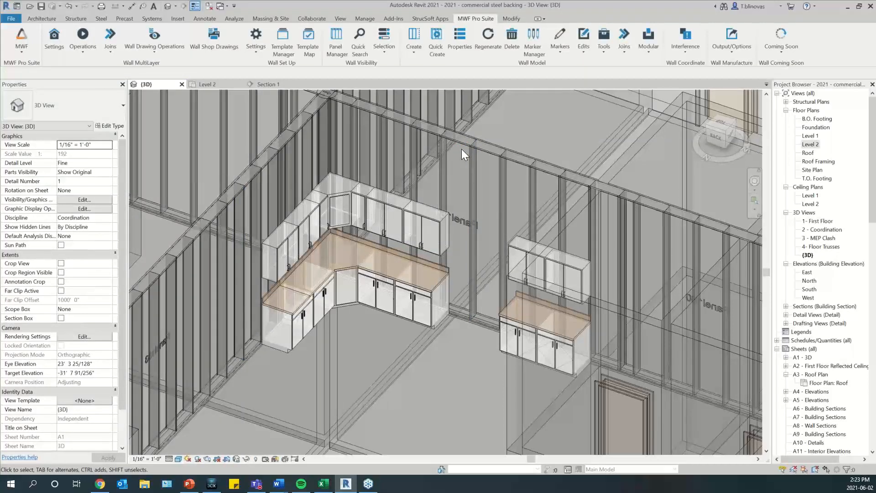
# Open the Equipment Backings Manager with the linked document 2021-CommercialClashElevated - Copy.rvt included
pyautogui.scroll(2, 503, 264)
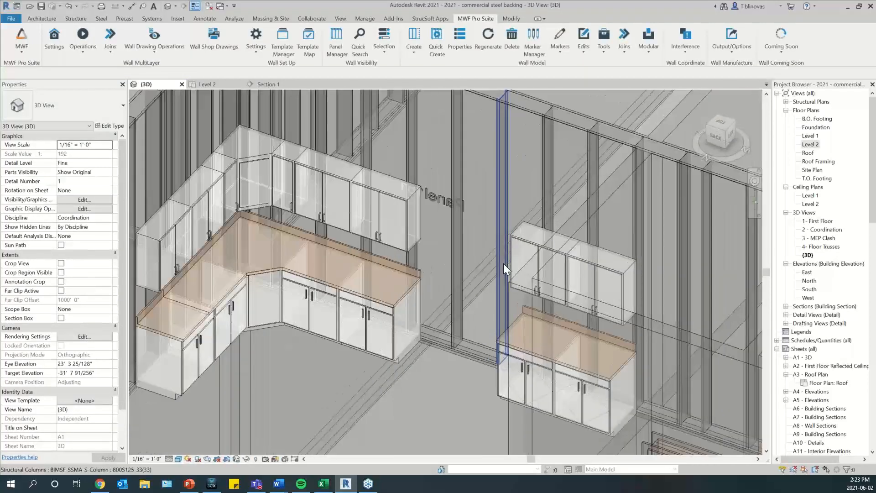
pyautogui.click(606, 43)
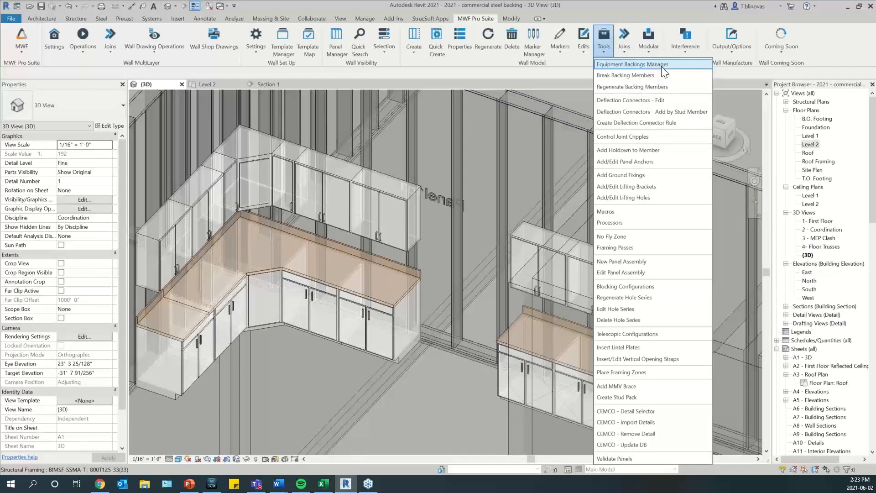
pyautogui.click(661, 67)
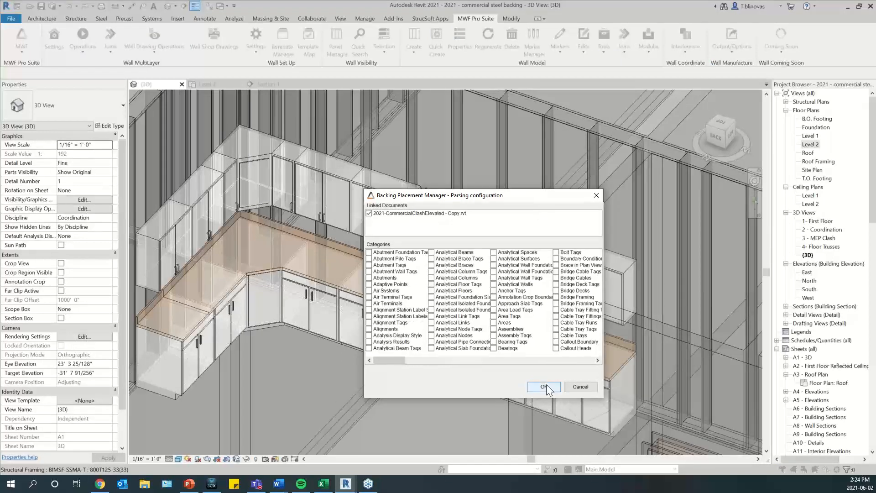
pyautogui.click(545, 386)
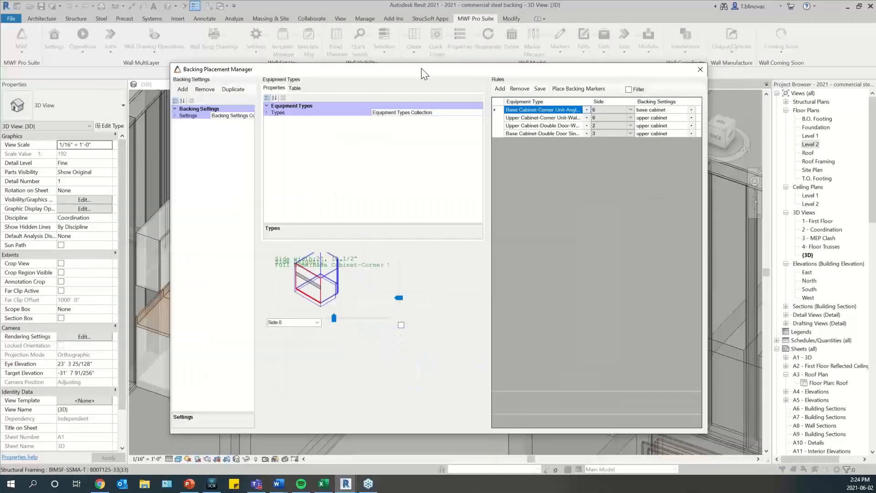
# Remove all four base and upper cabinet rules from the Backing Placement Manager
pyautogui.click(499, 111)
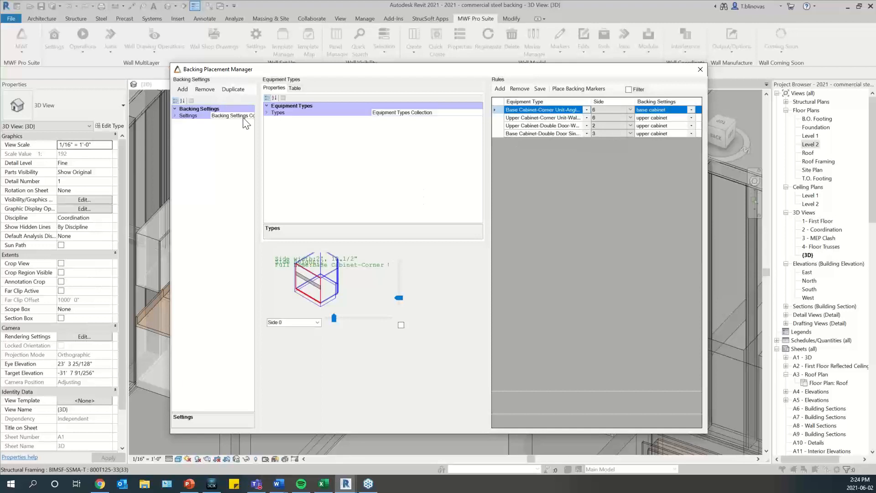
pyautogui.moveTo(254, 157); pyautogui.dragTo(282, 173)
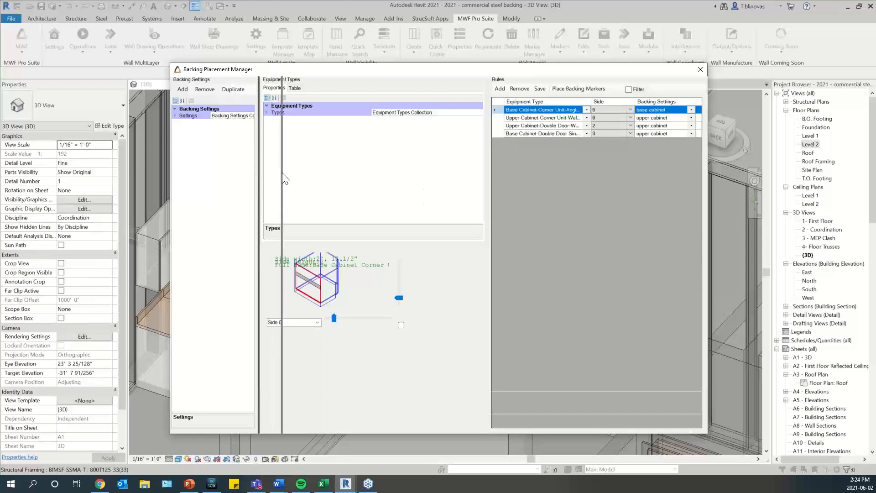
pyautogui.click(520, 89)
pyautogui.click(420, 274)
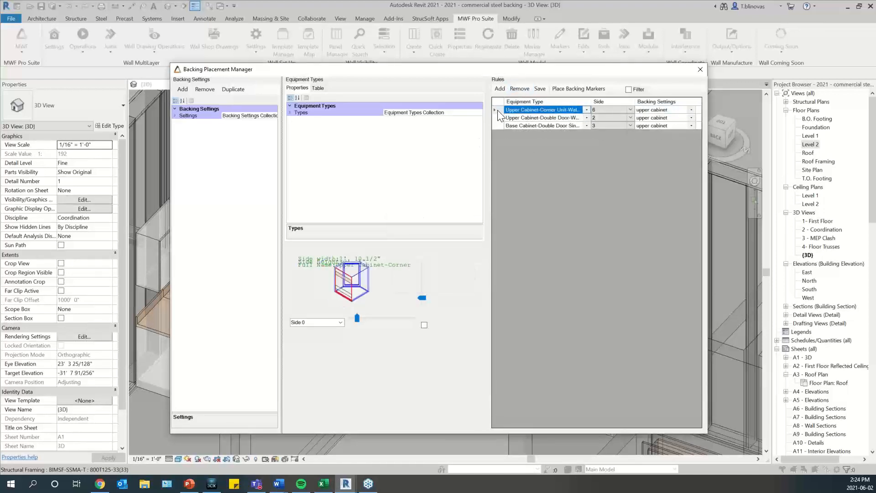
pyautogui.click(519, 89)
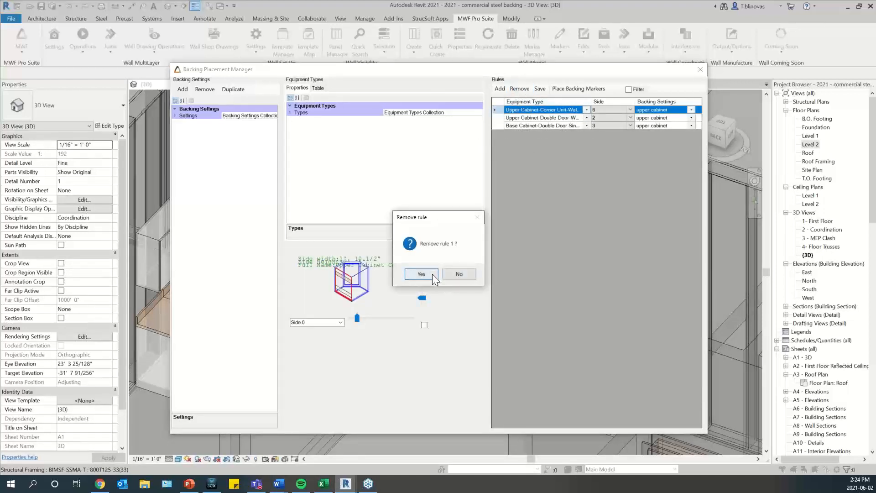
pyautogui.click(420, 274)
pyautogui.click(519, 89)
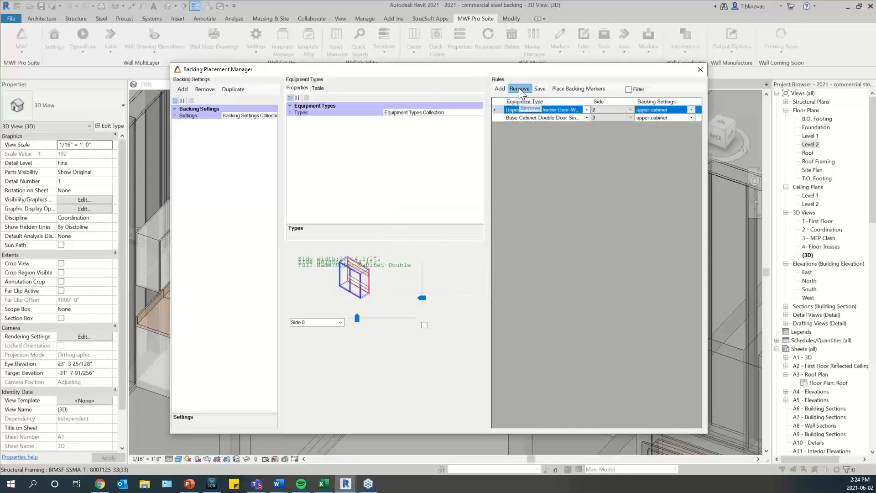
pyautogui.click(421, 275)
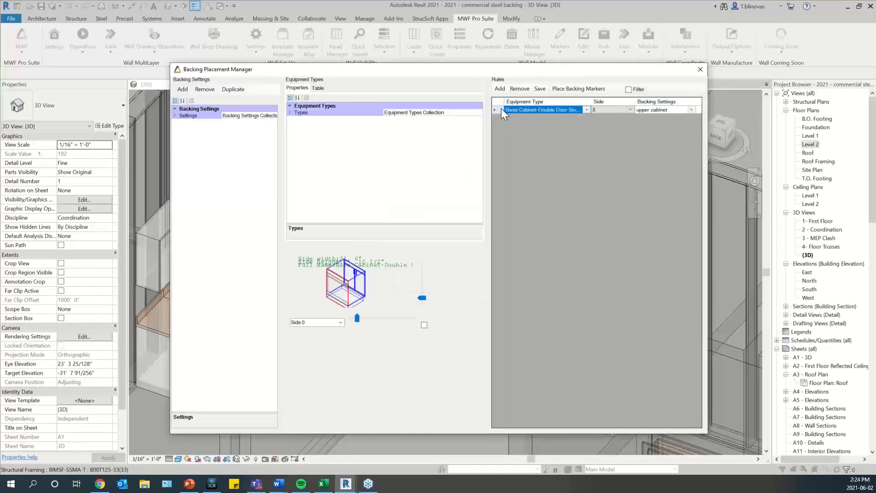
pyautogui.click(501, 110)
pyautogui.click(520, 89)
pyautogui.click(421, 273)
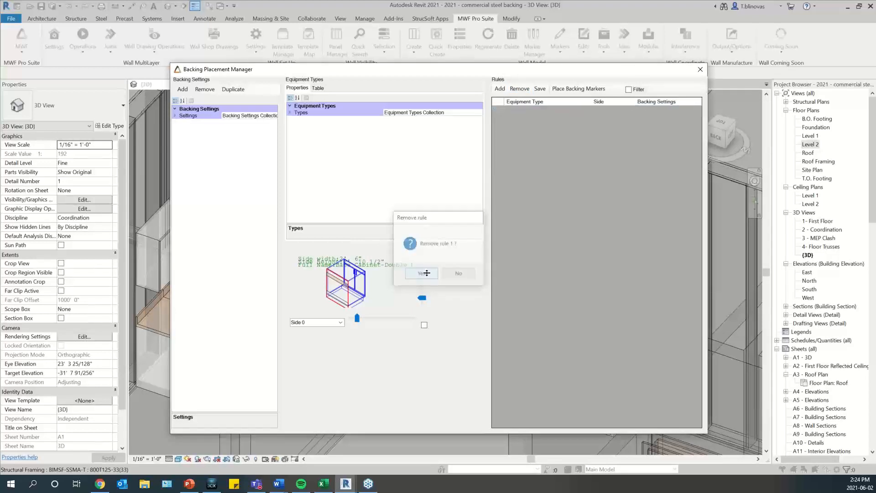
# Duplicate the base cabinet backing setting under the name "base cabinet corner"
pyautogui.click(174, 115)
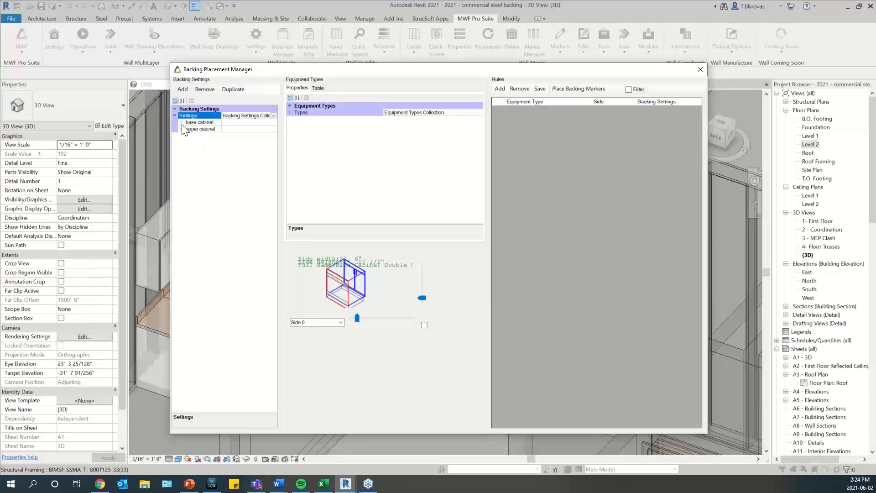
pyautogui.click(182, 122)
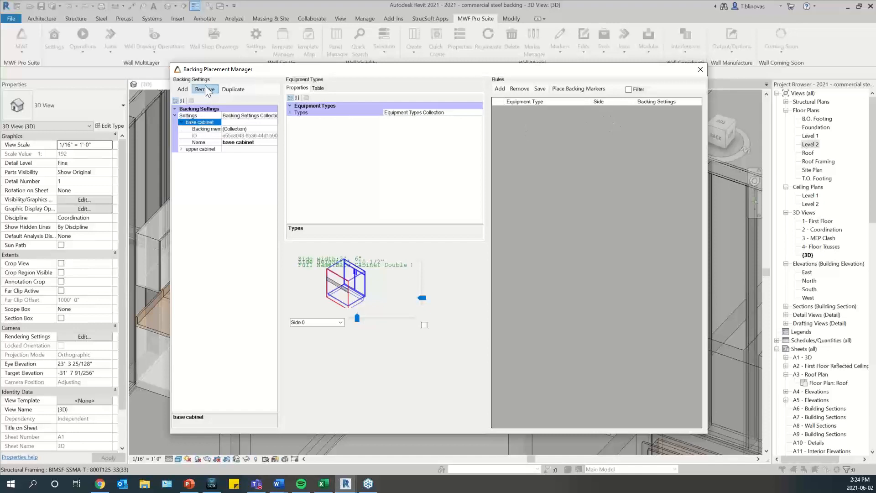
pyautogui.click(182, 125)
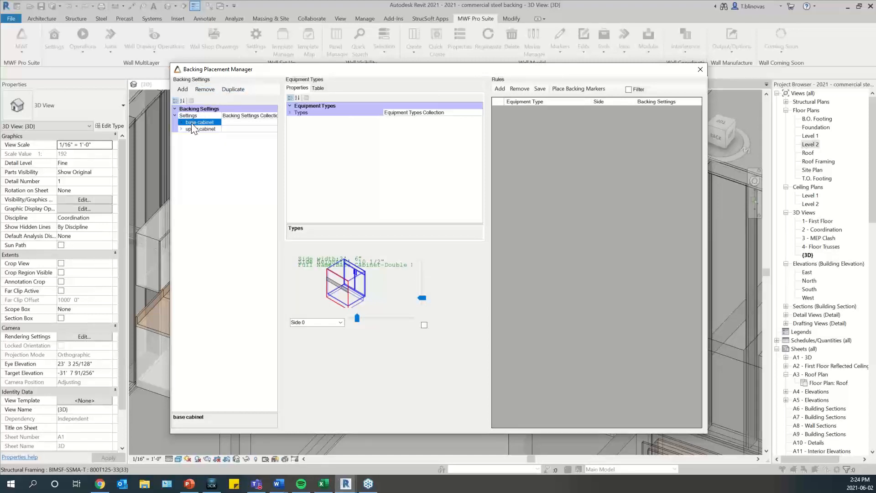
pyautogui.click(234, 89)
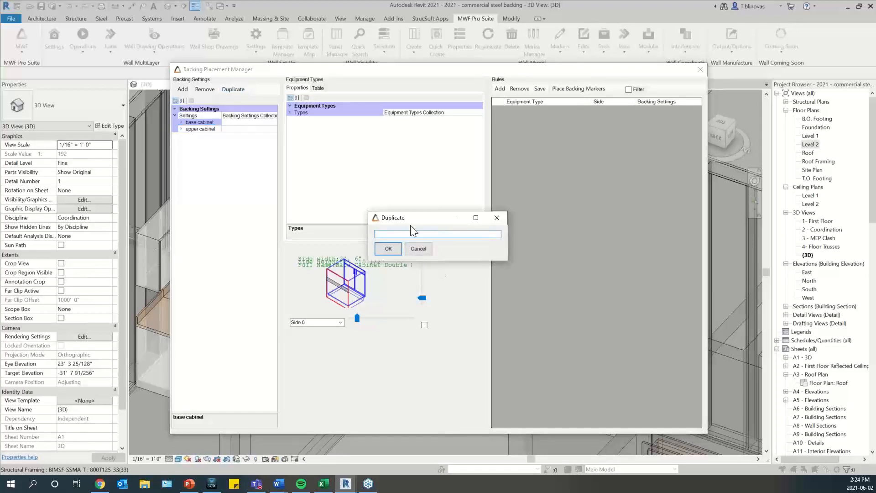
pyautogui.write('base cabinet corner')
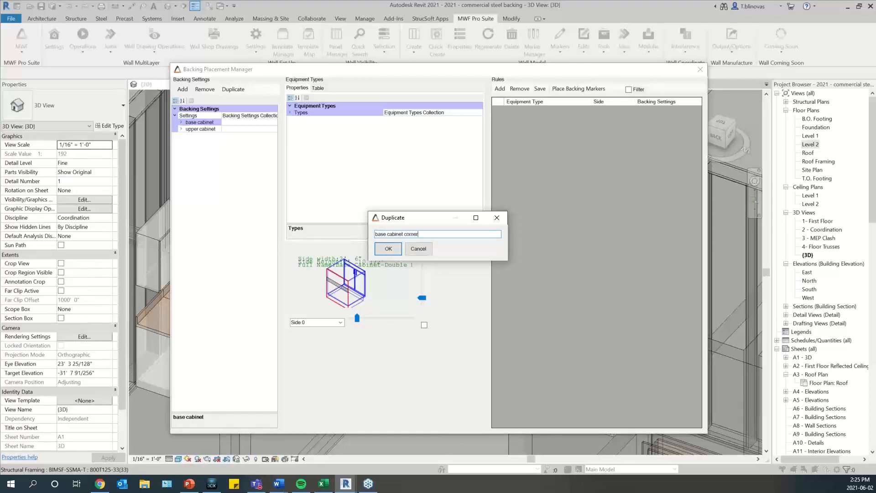
pyautogui.click(388, 249)
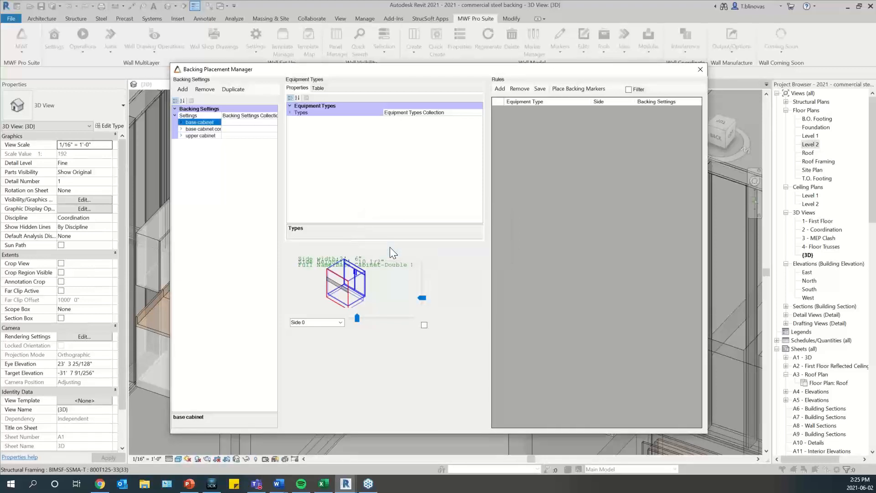
# Open the backing members collection of the base cabinet corner setting and enlarge the editor to show its length properties
pyautogui.moveTo(222, 114); pyautogui.dragTo(241, 114)
pyautogui.moveTo(283, 146); pyautogui.dragTo(336, 151)
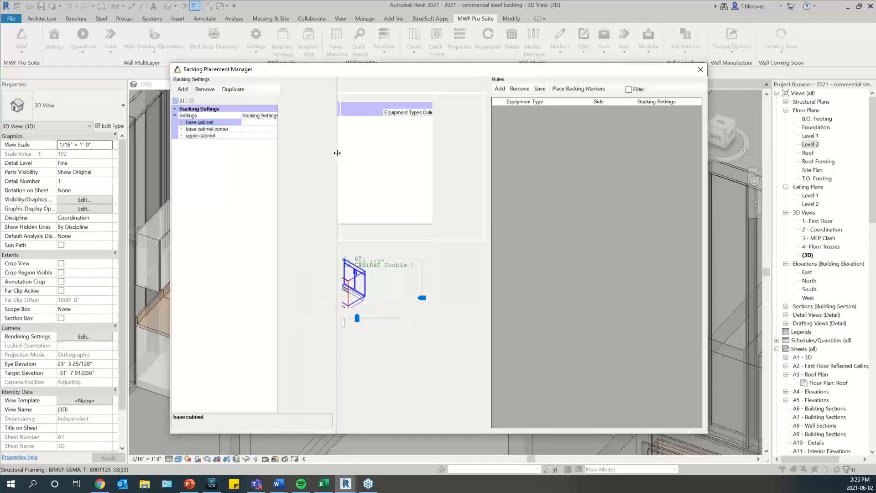
pyautogui.click(181, 128)
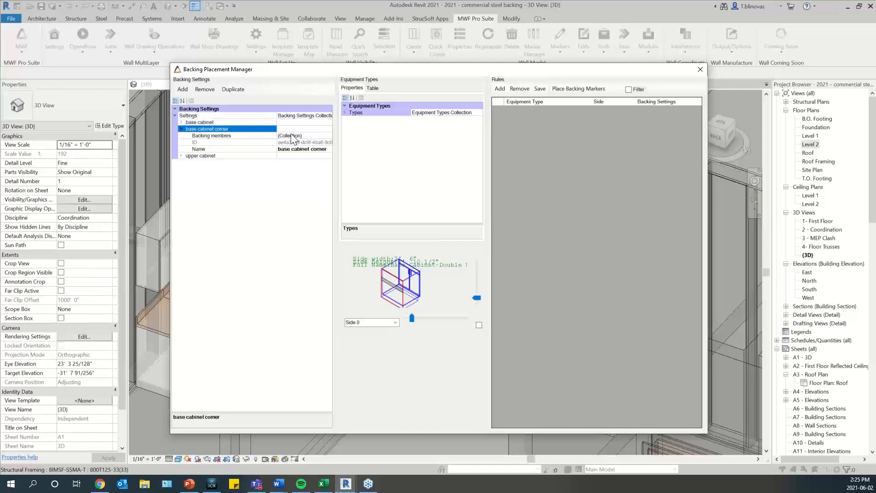
pyautogui.click(316, 143)
pyautogui.click(316, 136)
pyautogui.click(327, 135)
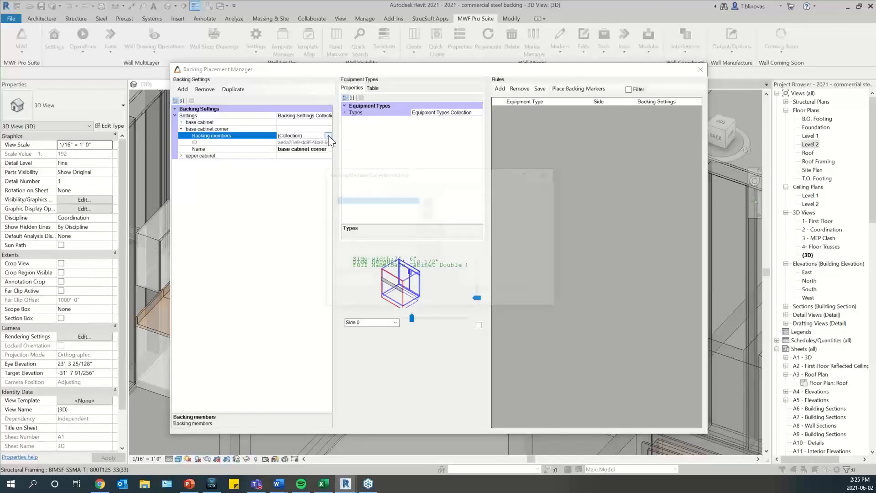
pyautogui.moveTo(446, 157); pyautogui.dragTo(440, 108)
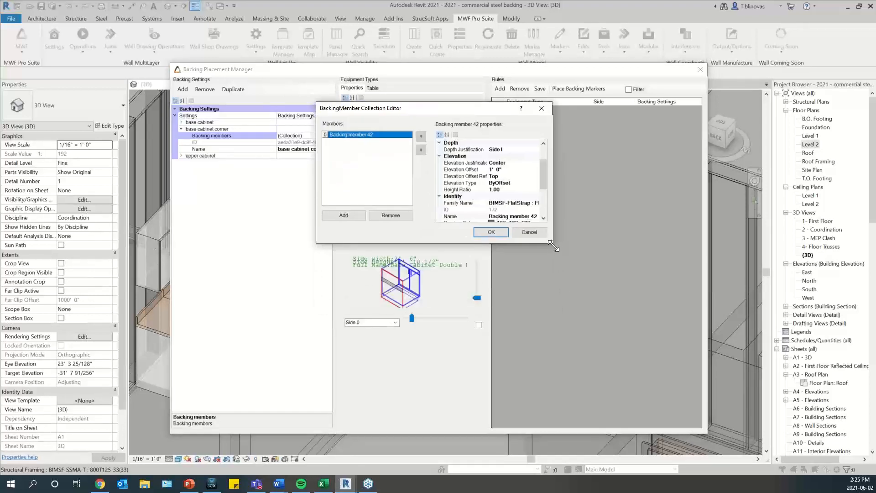
pyautogui.moveTo(553, 243); pyautogui.dragTo(677, 346)
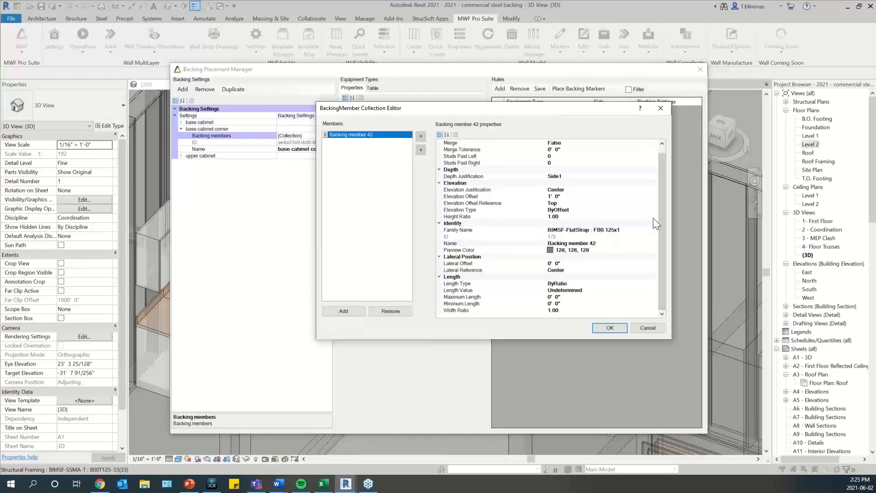
pyautogui.moveTo(664, 217)
pyautogui.mouseDown()
pyautogui.moveTo(664, 188)
pyautogui.moveTo(660, 231)
pyautogui.mouseUp()
pyautogui.moveTo(548, 112); pyautogui.dragTo(600, 98)
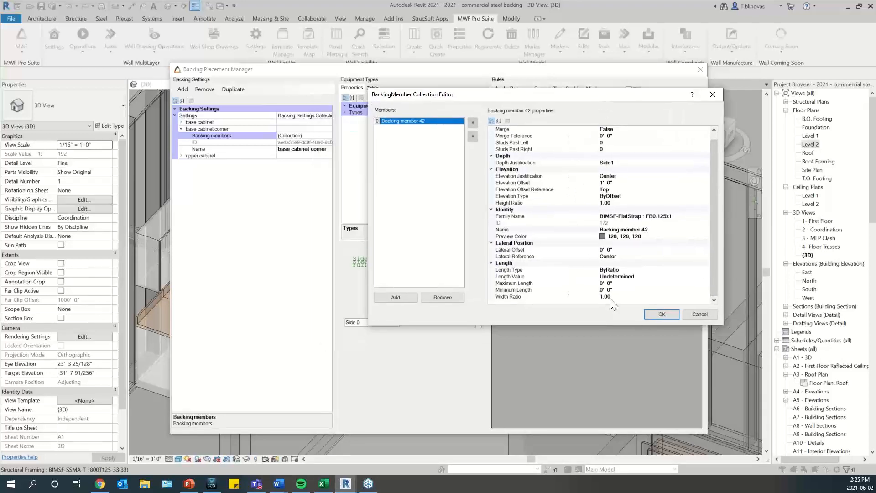
# Set the corner backing member's length type to ByValue with a length value of 8' 0"
pyautogui.click(653, 269)
pyautogui.click(705, 269)
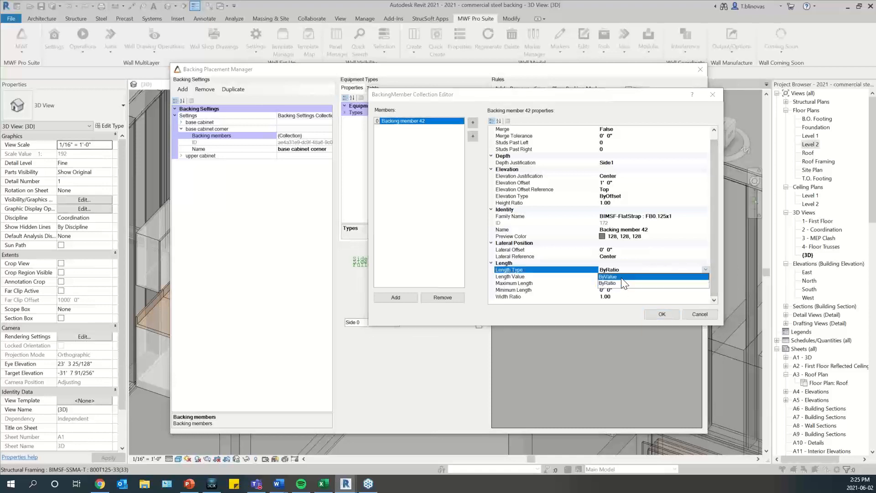
pyautogui.click(657, 283)
pyautogui.click(603, 277)
pyautogui.click(601, 276)
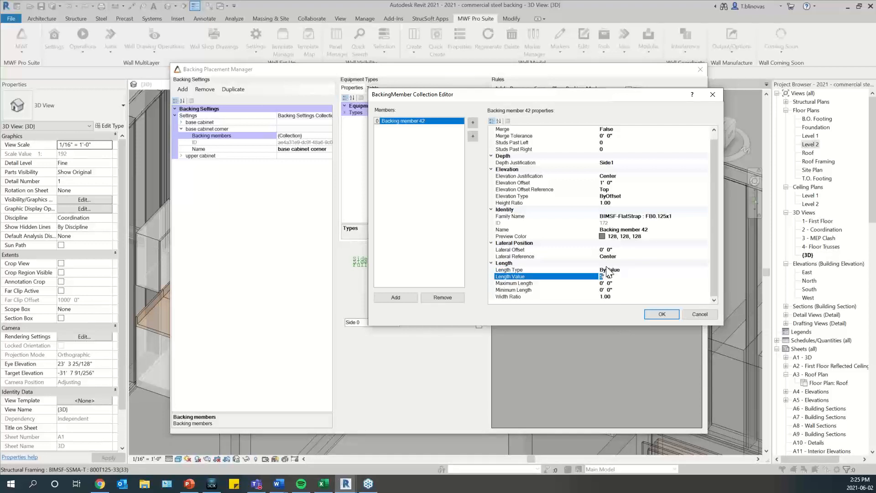
pyautogui.write('8\' 0"')
pyautogui.moveTo(524, 96); pyautogui.dragTo(598, 115)
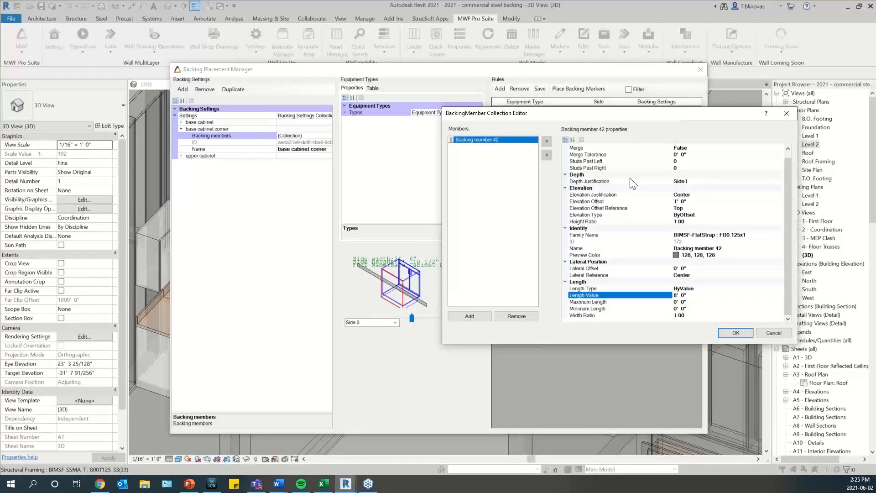
pyautogui.moveTo(647, 113); pyautogui.dragTo(633, 112)
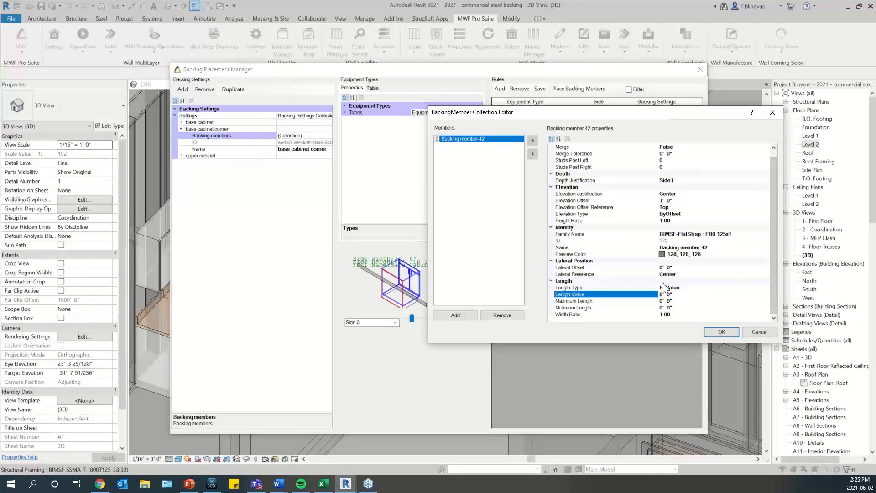
# Set the lateral offset of the base cabinet corner backing member to 2' 6"
pyautogui.click(662, 268)
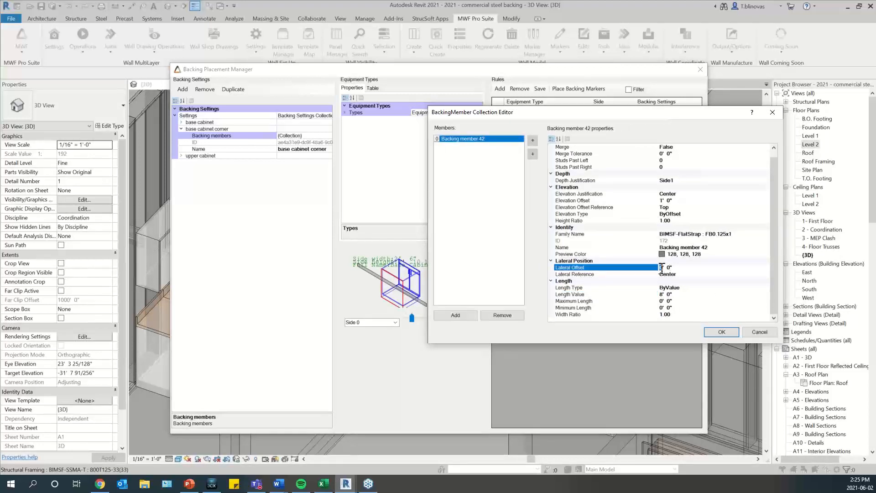
pyautogui.write('3')
pyautogui.moveTo(678, 269); pyautogui.dragTo(662, 265)
pyautogui.moveTo(774, 255); pyautogui.dragTo(770, 225)
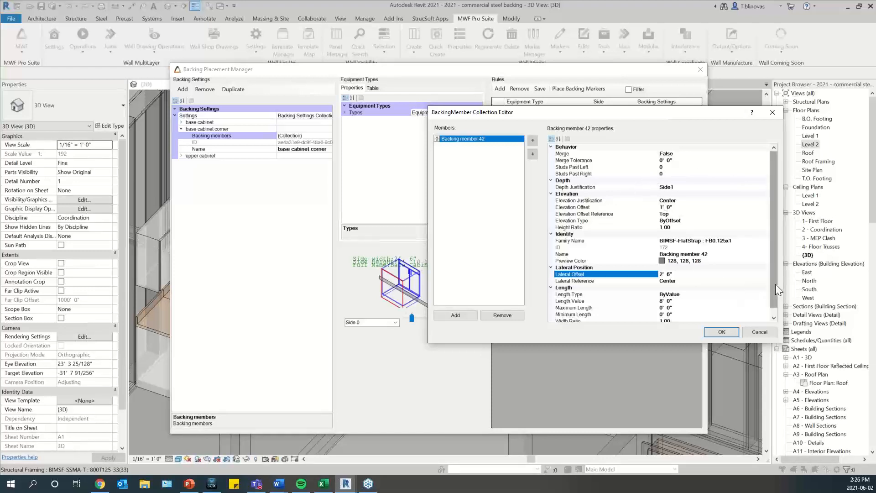
pyautogui.scroll(-1, 775, 284)
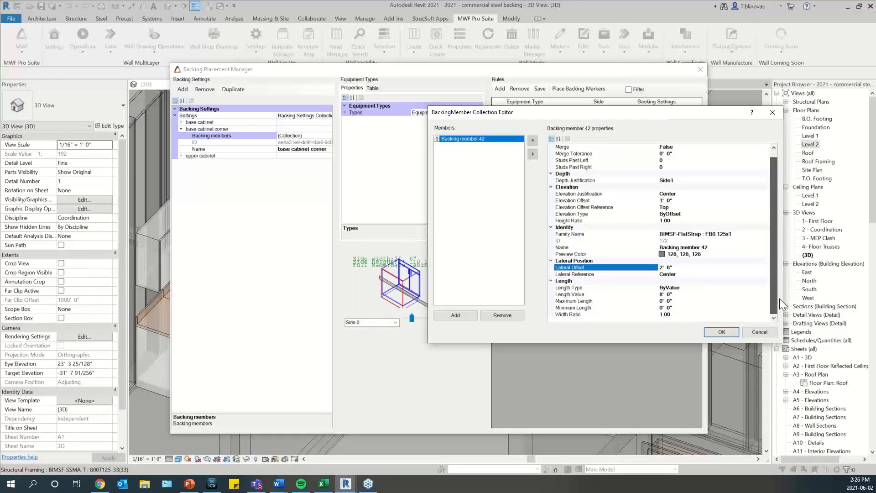
# Set the corner backing member's elevation offset to 0' 6" and accept the member changes
pyautogui.click(668, 201)
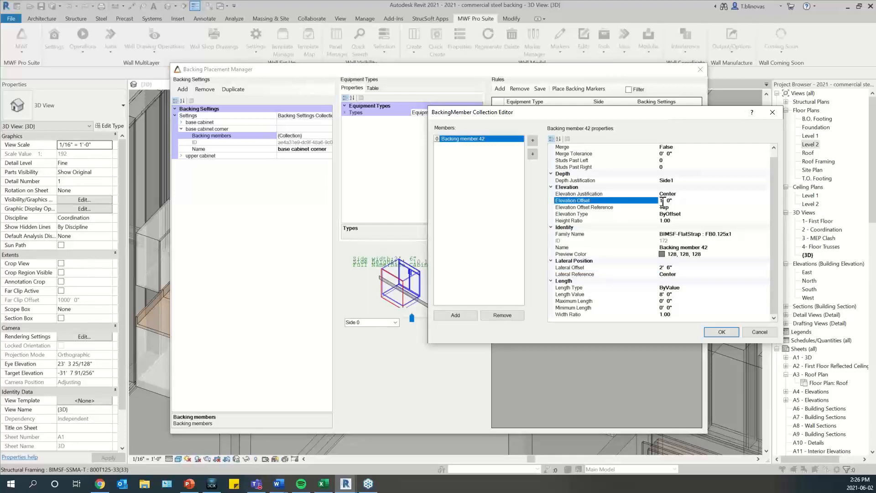
pyautogui.doubleClick(665, 200)
pyautogui.moveTo(665, 201); pyautogui.dragTo(671, 203)
pyautogui.write('10')
pyautogui.click(692, 212)
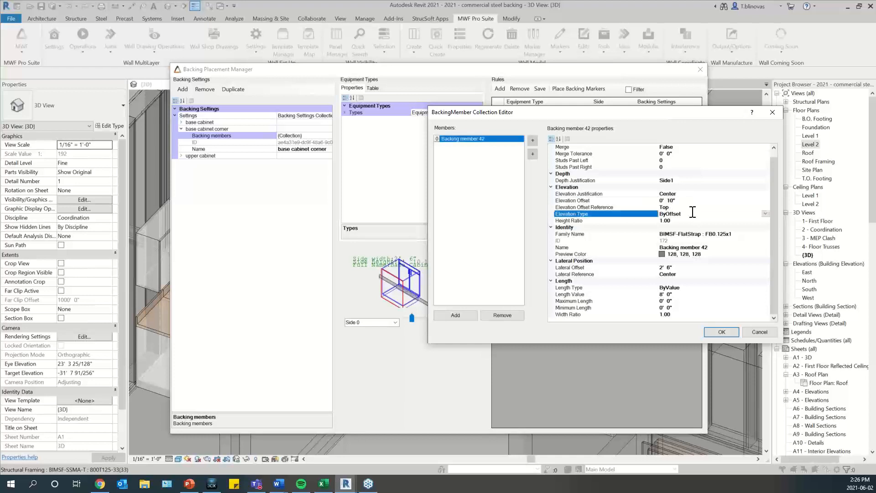
pyautogui.doubleClick(669, 201)
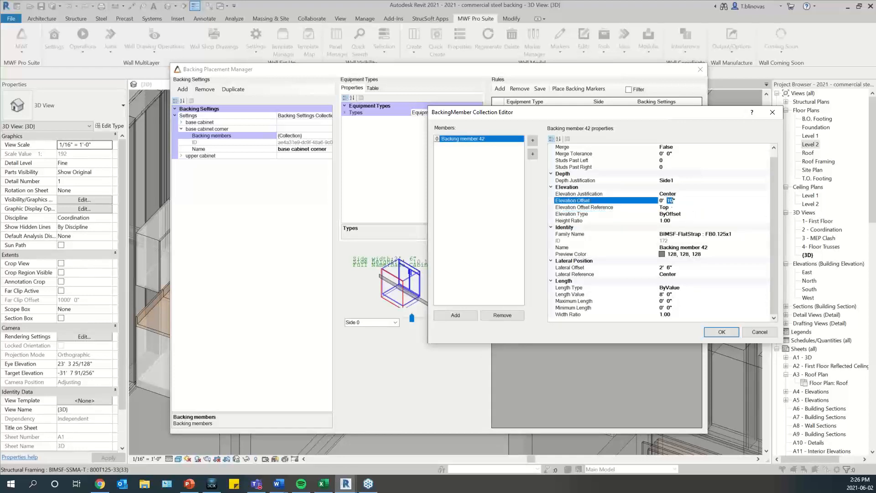
pyautogui.write('6')
pyautogui.click(684, 213)
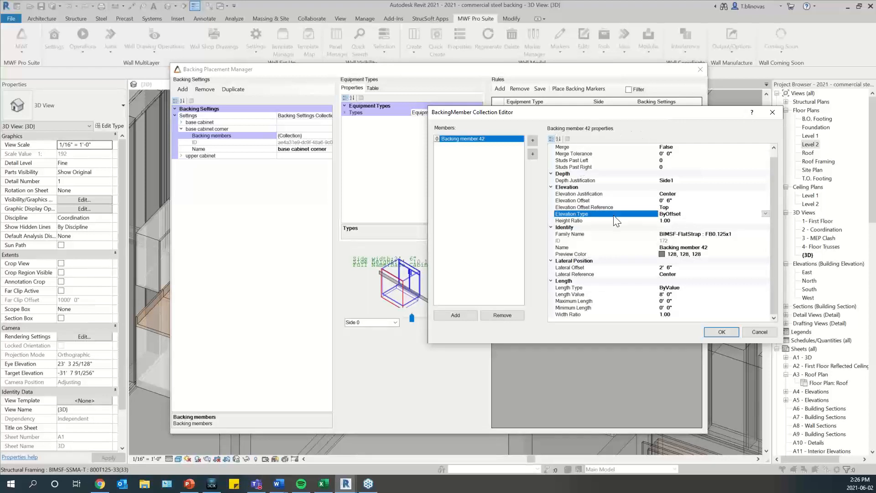
pyautogui.click(722, 331)
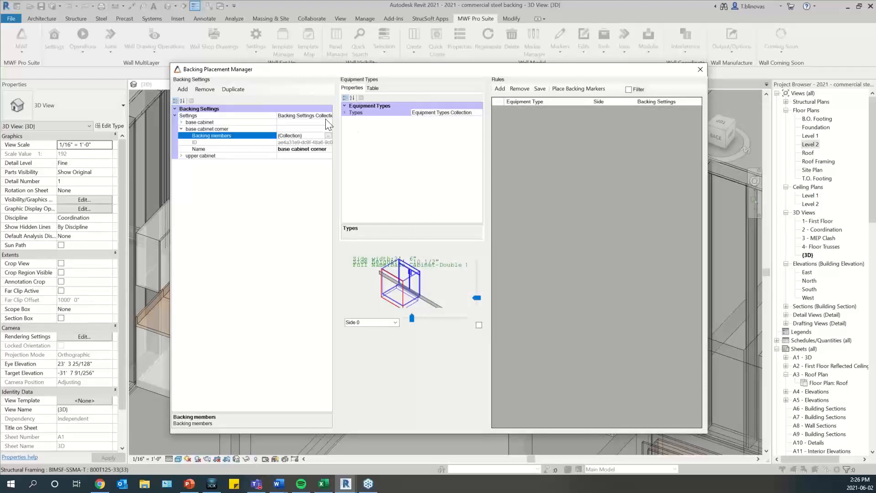
# Add a rule assigning the base cabinet corner setting to side 6 of the Base Cabinet-Corner Unit-Angled 36" type
pyautogui.click(346, 112)
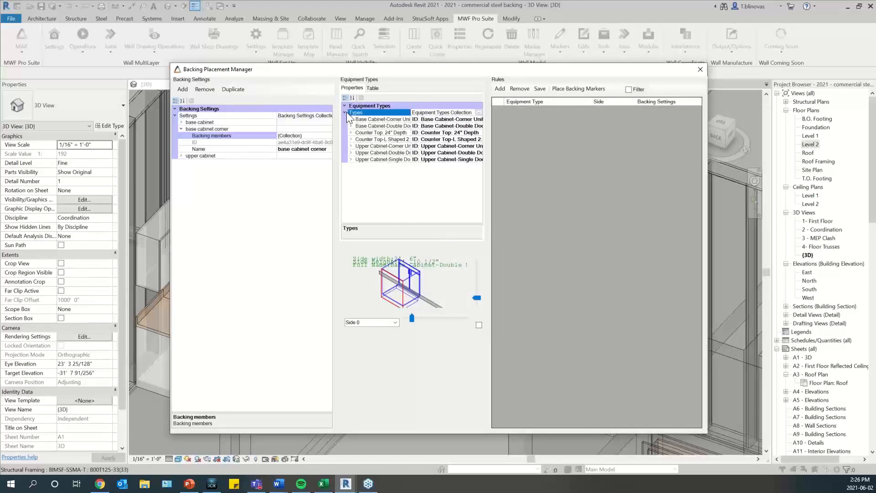
pyautogui.moveTo(485, 142); pyautogui.dragTo(532, 153)
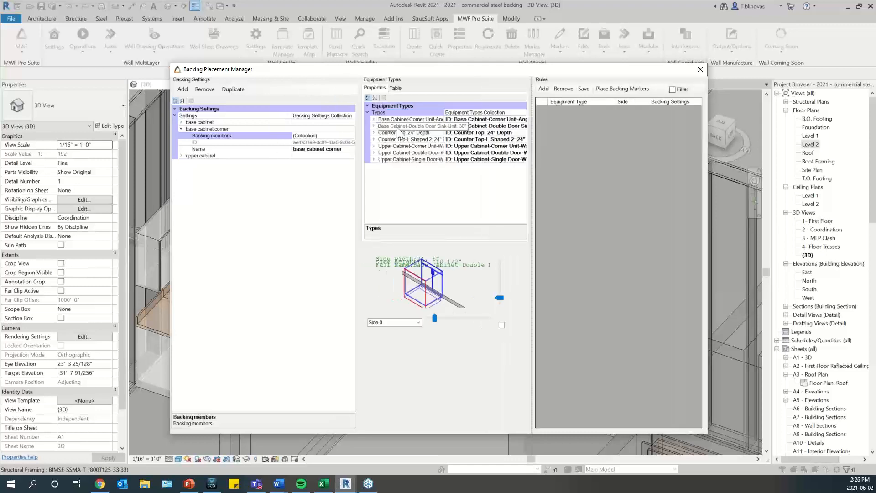
pyautogui.click(390, 120)
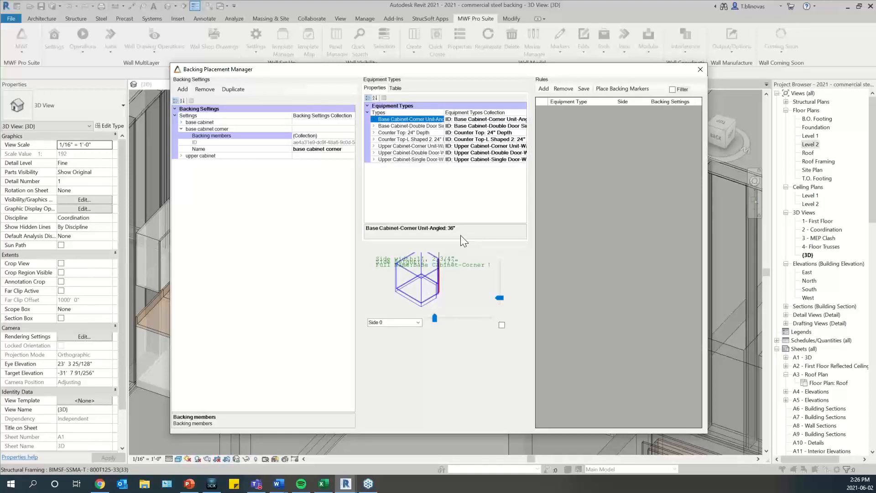
pyautogui.click(401, 323)
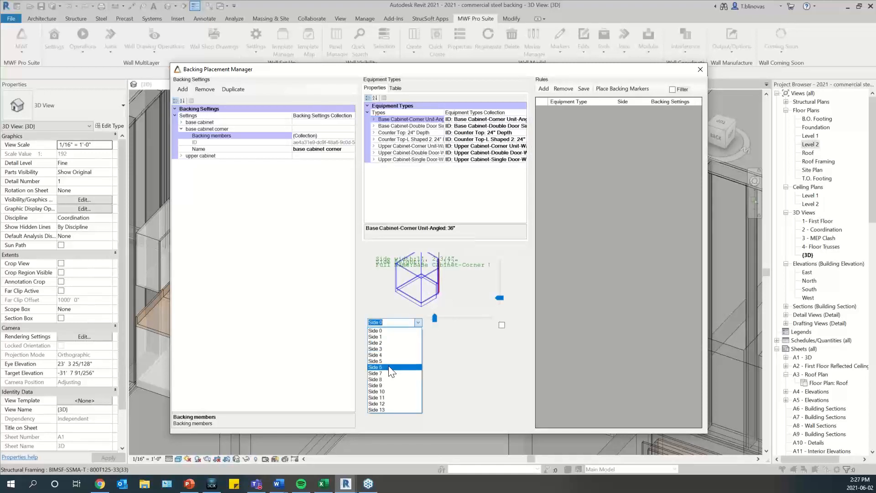
pyautogui.click(392, 367)
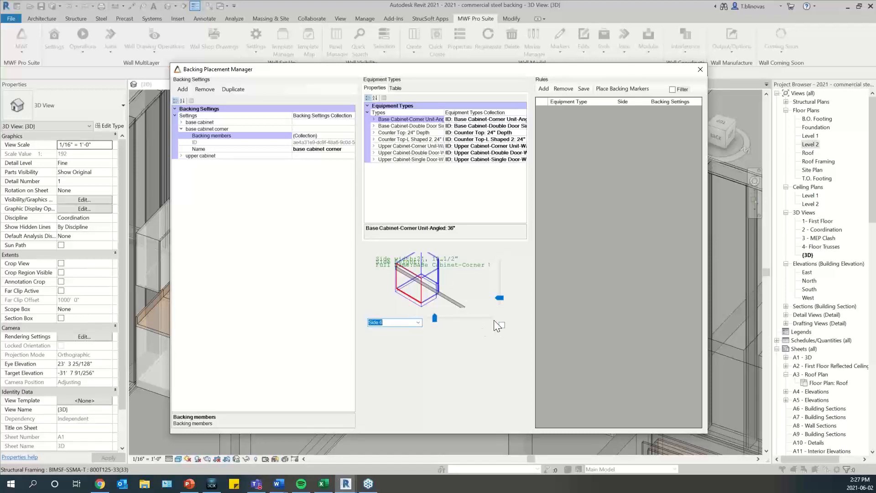
pyautogui.moveTo(435, 318); pyautogui.dragTo(437, 318)
pyautogui.click(543, 89)
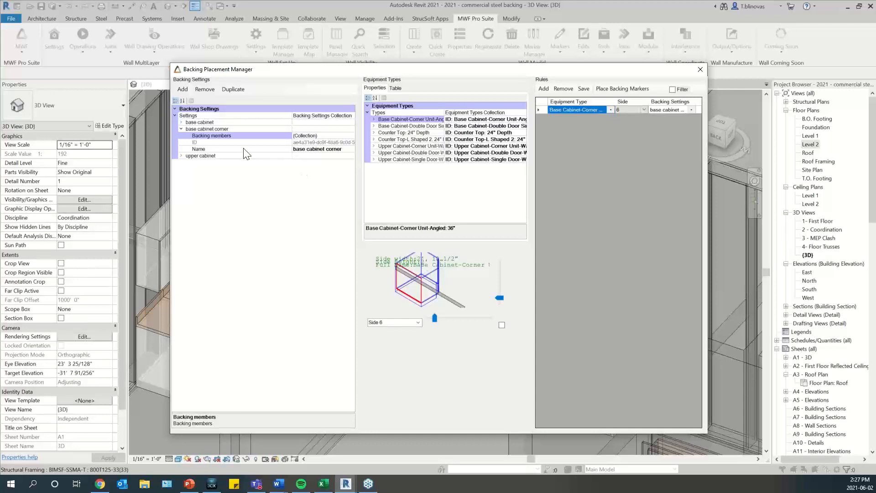
# Duplicate the base cabinet corner backing setting under the name "base cabinet corner 2"
pyautogui.click(182, 130)
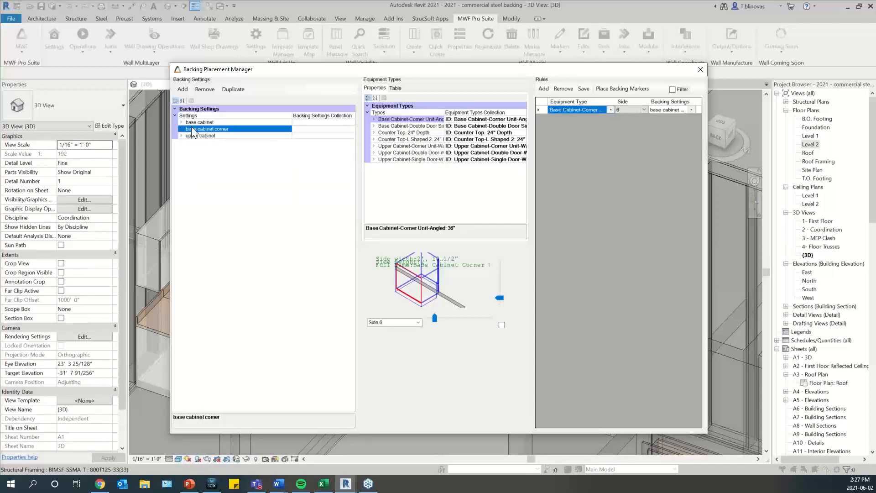
pyautogui.click(234, 89)
pyautogui.write('bas')
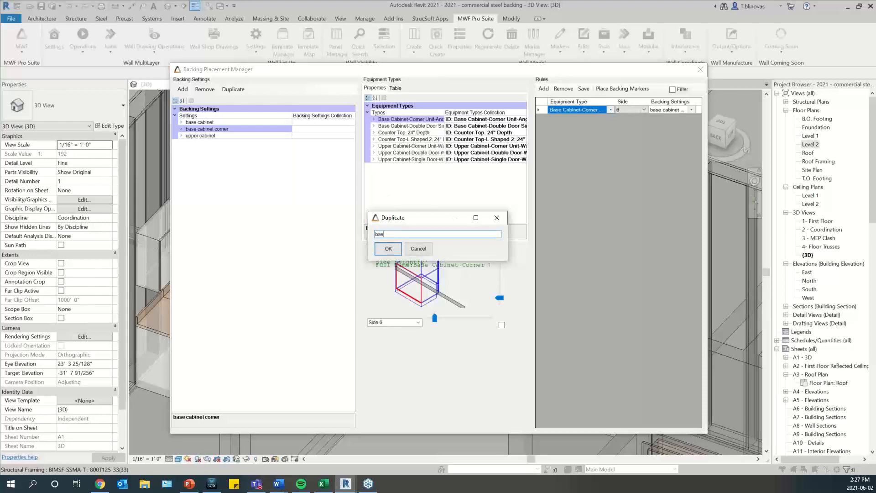
pyautogui.write('e cabinet corner 2')
pyautogui.click(391, 248)
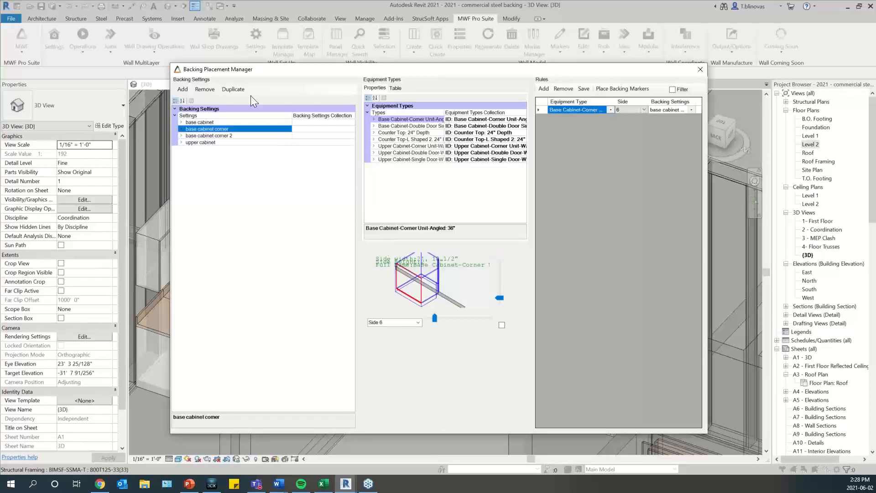
# Reverse the lateral offset of the base cabinet corner 2 backing member so it extends in the opposite direction, and accept the change
pyautogui.click(182, 136)
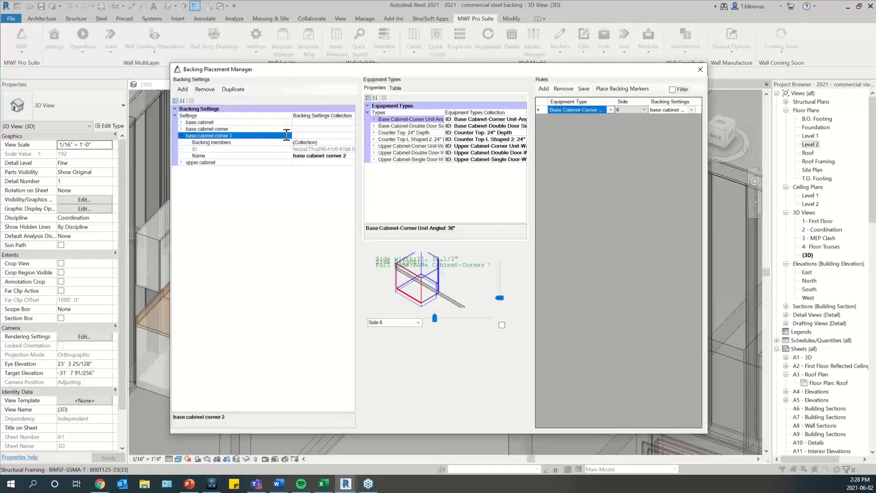
pyautogui.click(329, 142)
pyautogui.click(351, 142)
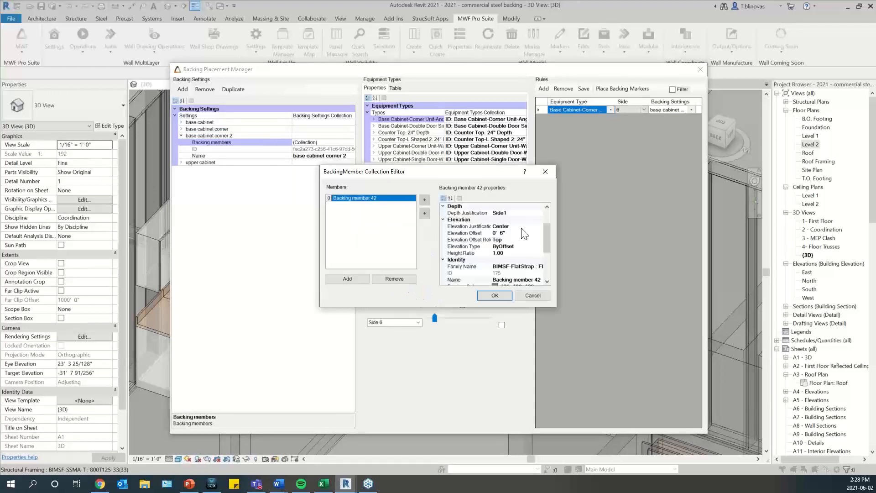
pyautogui.moveTo(549, 237); pyautogui.dragTo(555, 261)
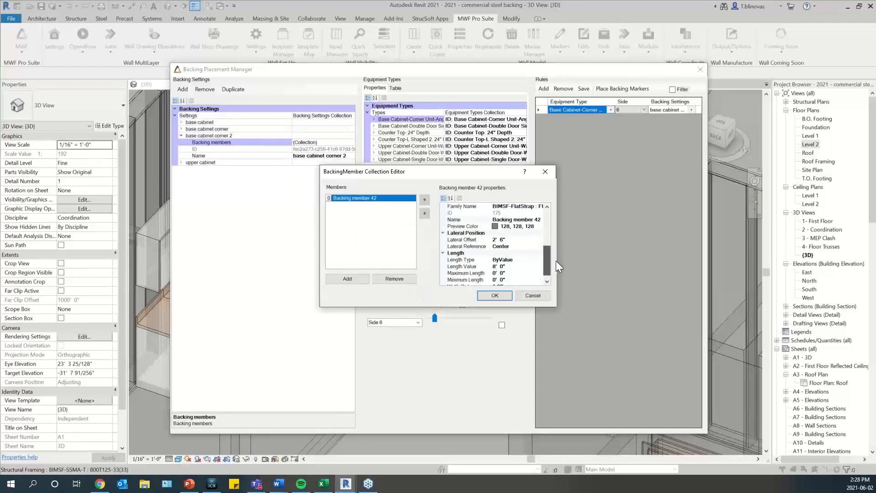
pyautogui.moveTo(466, 177); pyautogui.dragTo(631, 171)
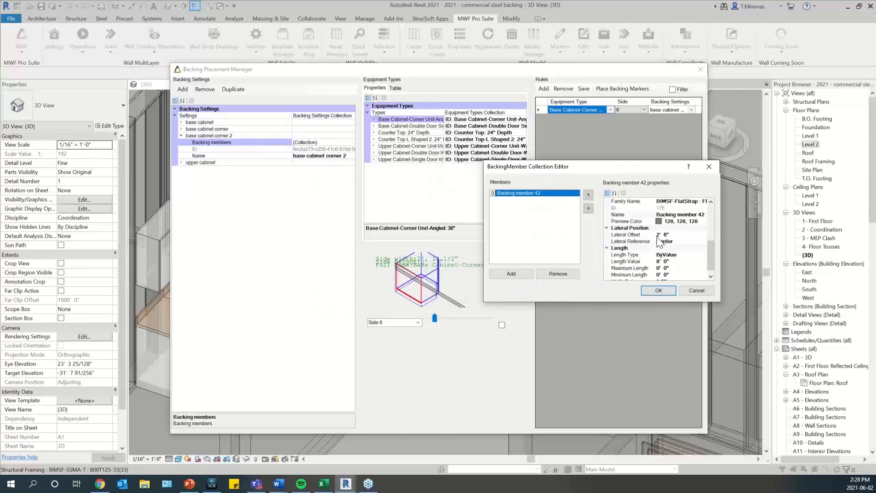
pyautogui.click(657, 235)
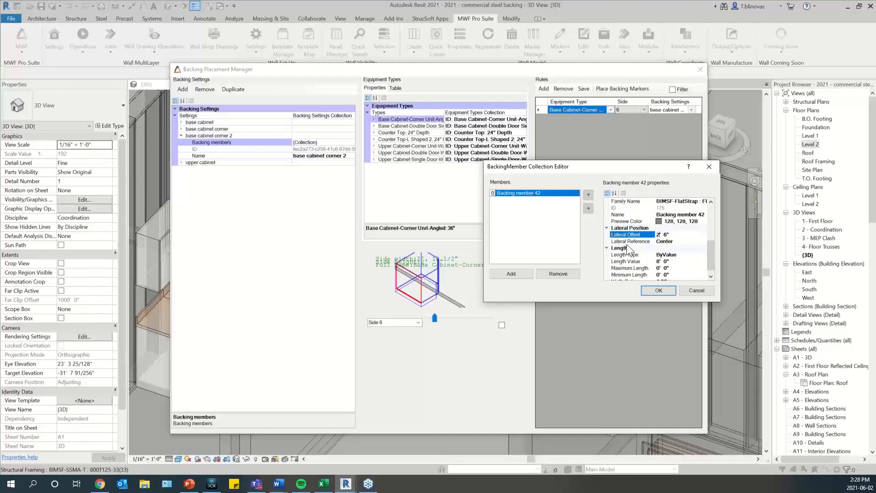
pyautogui.moveTo(654, 237); pyautogui.dragTo(656, 237)
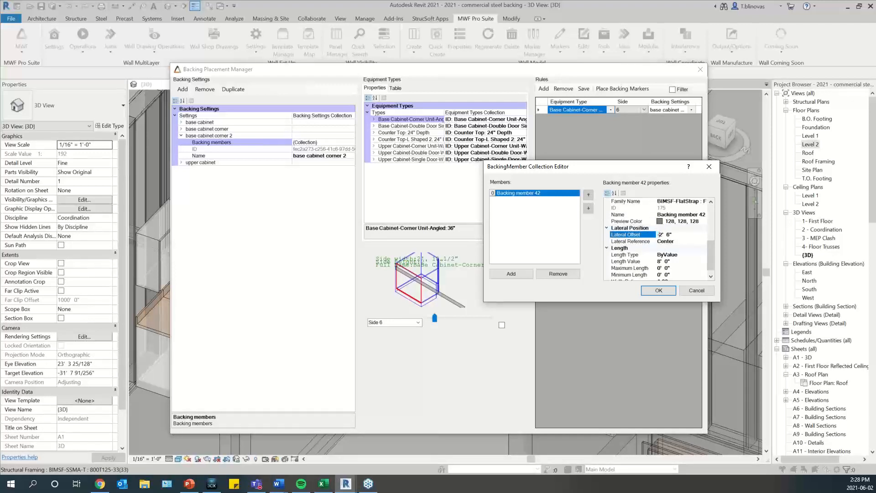
pyautogui.click(657, 291)
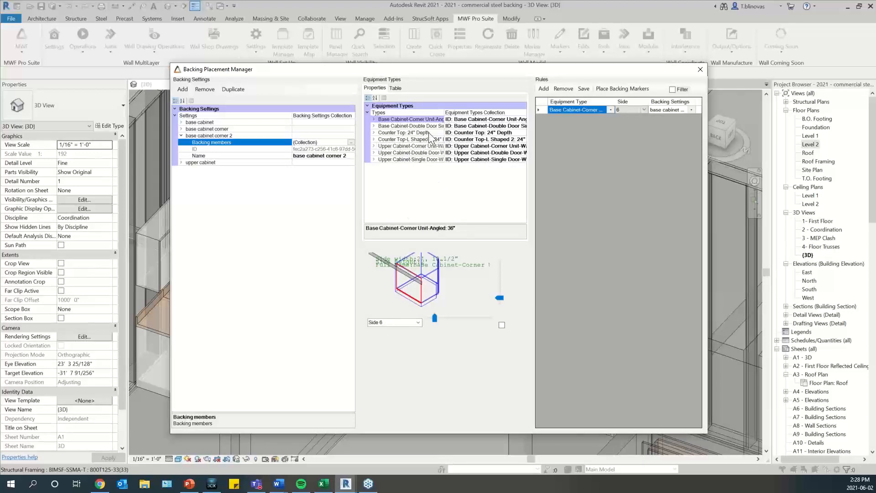
# Preview the corner unit's sides, select side 12, and add a rule assigning it the base cabinet corner 2 setting
pyautogui.click(420, 324)
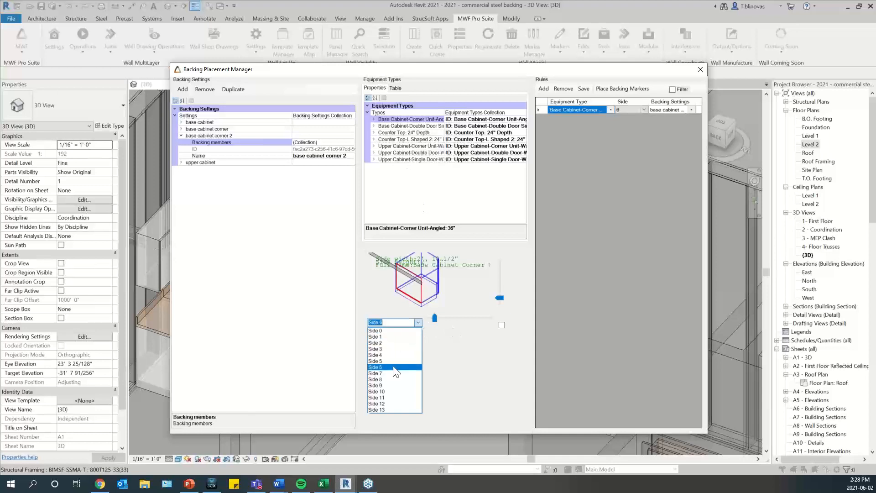
pyautogui.click(395, 373)
pyautogui.click(418, 324)
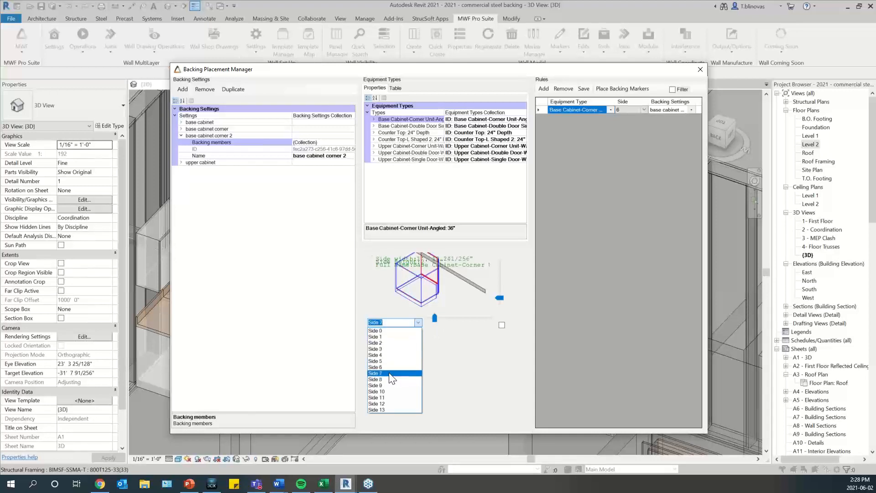
pyautogui.click(385, 360)
pyautogui.click(418, 323)
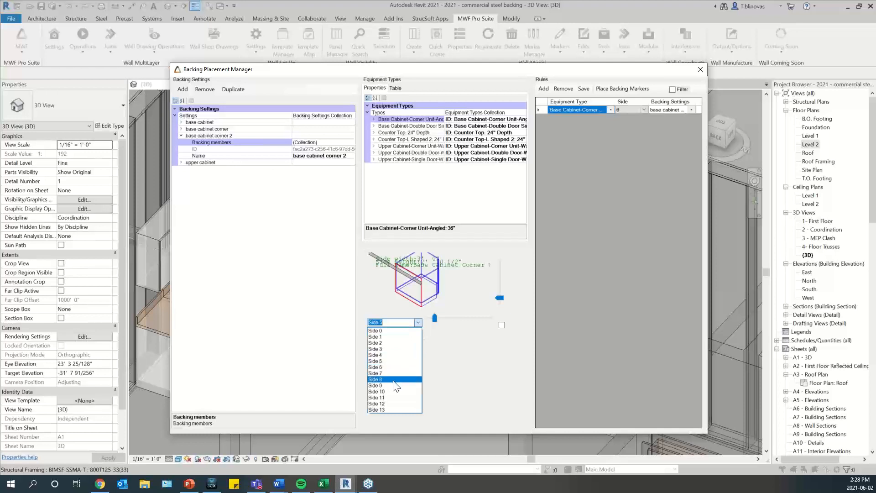
pyautogui.click(392, 386)
pyautogui.click(418, 322)
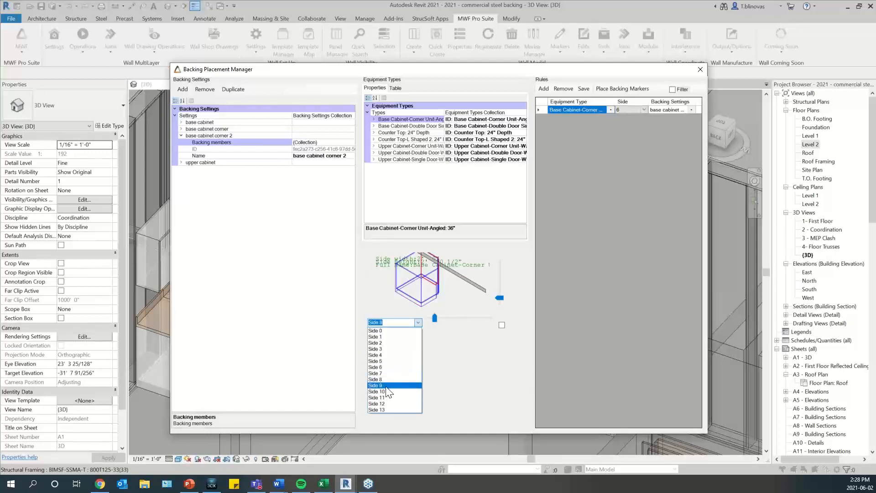
pyautogui.click(393, 392)
pyautogui.click(418, 322)
pyautogui.click(392, 397)
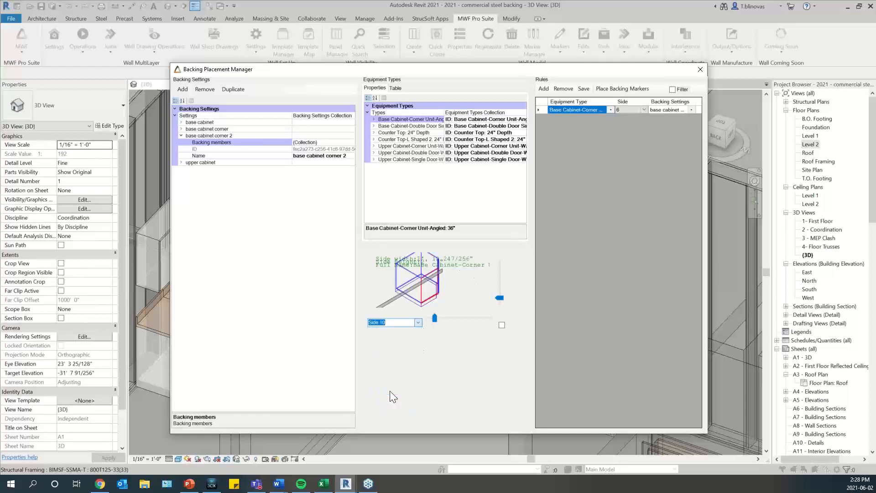
pyautogui.click(418, 322)
pyautogui.click(388, 403)
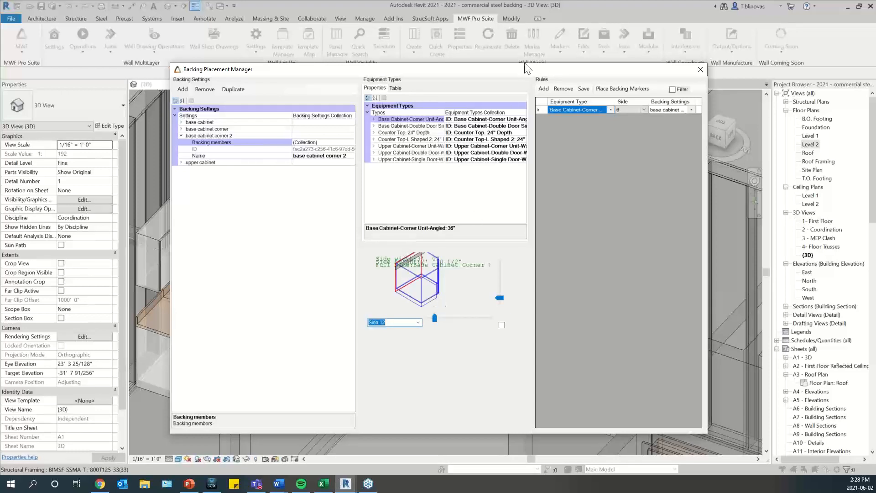
pyautogui.click(543, 90)
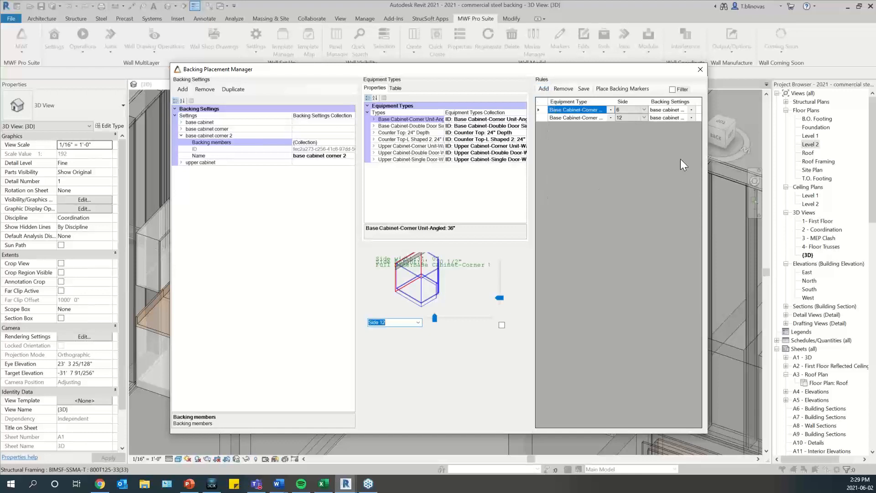
# Widen the Backing Placement Manager and its rules list, then place backing markers from the two corner cabinet rules
pyautogui.moveTo(709, 155); pyautogui.dragTo(777, 155)
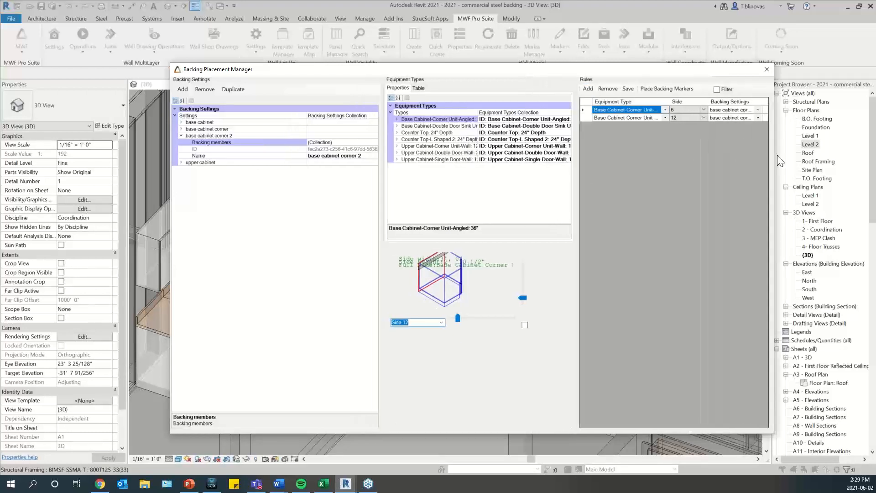
pyautogui.moveTo(574, 198); pyautogui.dragTo(524, 214)
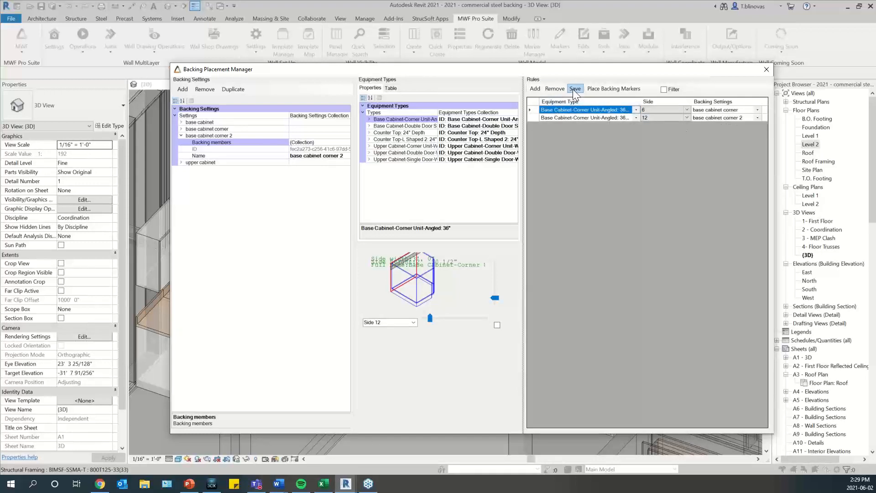
pyautogui.click(611, 89)
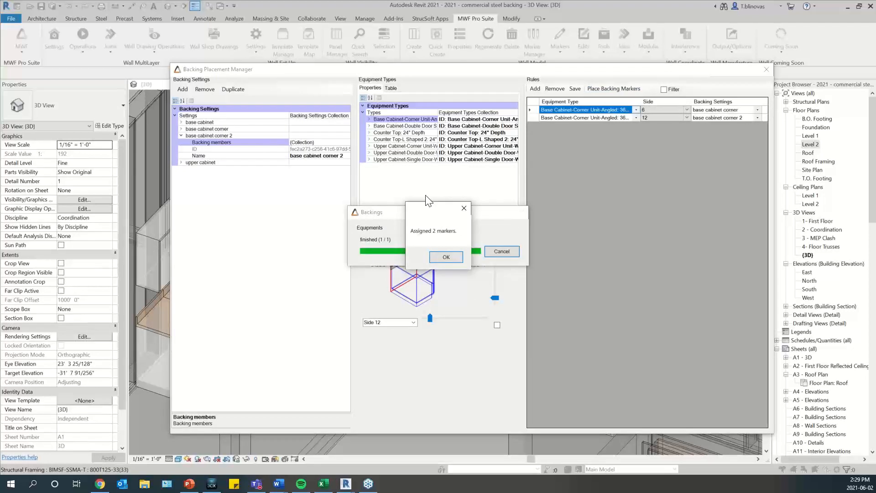
pyautogui.click(446, 257)
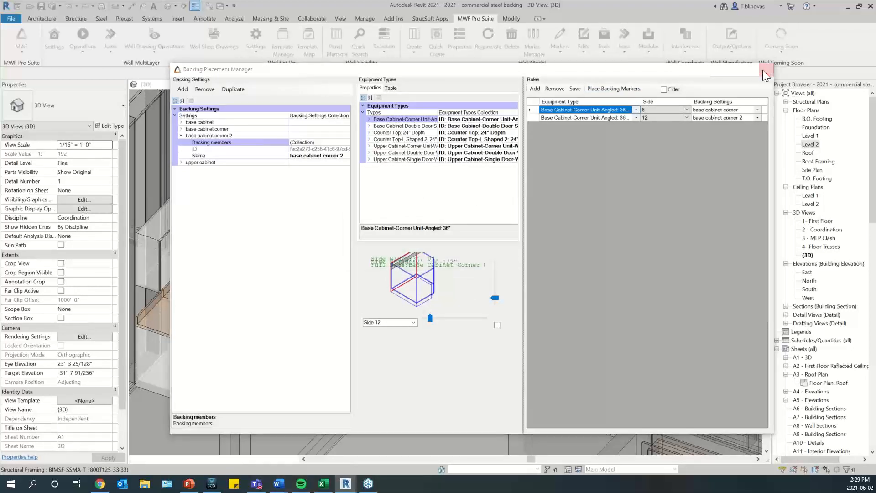
# Close the Backing Placement Manager and examine the corner cabinets and the wall framing behind them in the 3D view
pyautogui.click(764, 71)
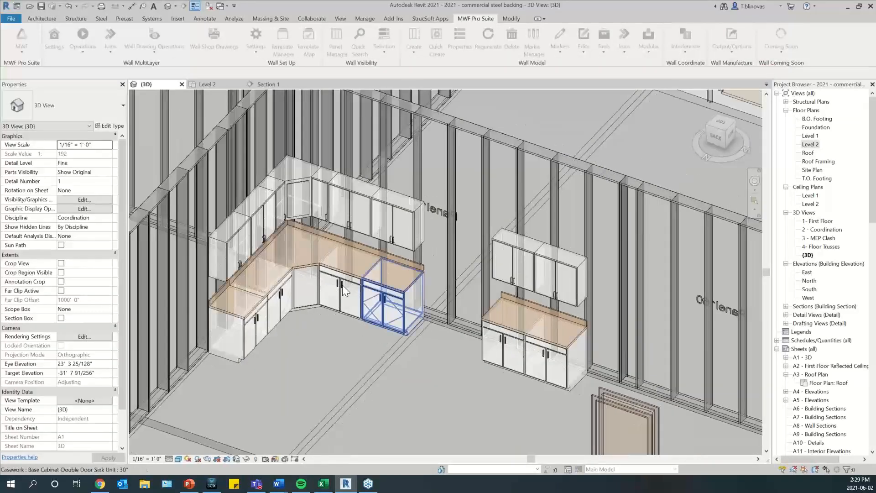
pyautogui.keyDown('shift'); pyautogui.moveTo(253, 240); pyautogui.dragTo(348, 389, button='middle'); pyautogui.keyUp('shift')
pyautogui.scroll(3, 354, 369)
pyautogui.scroll(2, 355, 370)
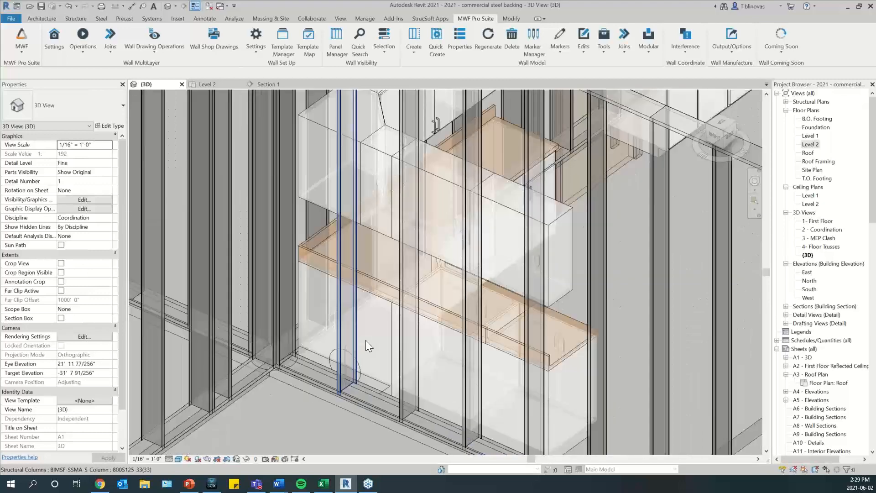
pyautogui.scroll(-3, 387, 319)
pyautogui.keyDown('shift'); pyautogui.moveTo(387, 319); pyautogui.dragTo(323, 303, button='middle'); pyautogui.keyUp('shift')
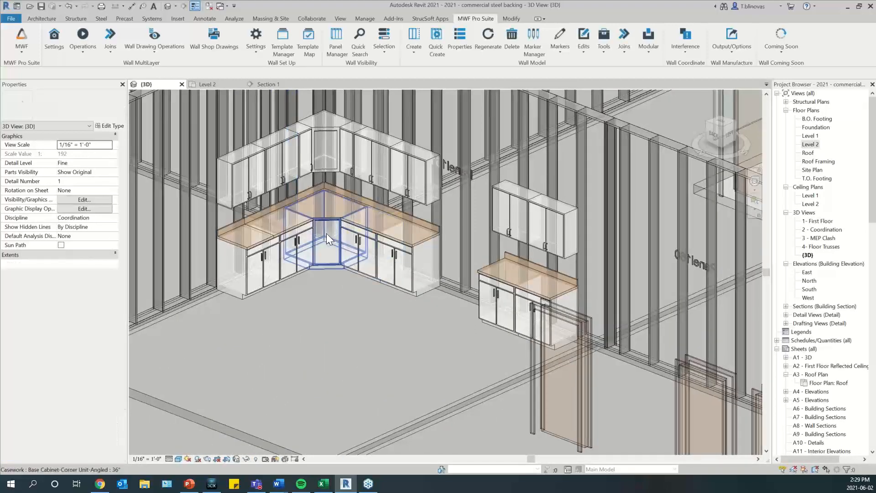
pyautogui.scroll(3, 376, 297)
# Select the framed walls around the corner cabinets in the 3D view and regenerate their panels, then clear the selection
pyautogui.scroll(-4, 376, 368)
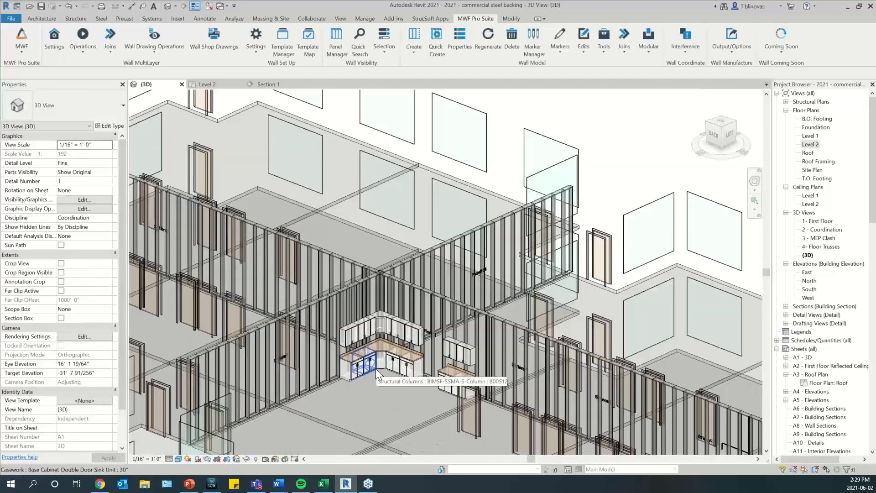
pyautogui.moveTo(464, 212); pyautogui.dragTo(315, 384)
pyautogui.scroll(4, 379, 388)
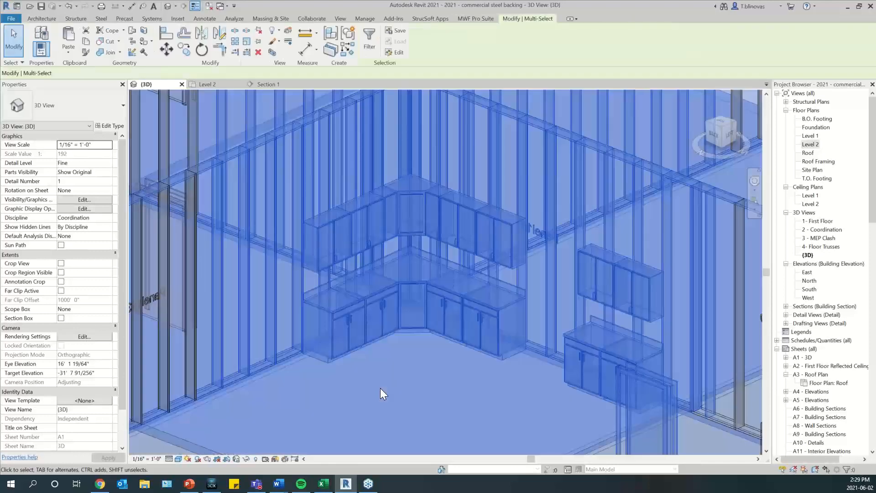
pyautogui.scroll(-1, 380, 388)
pyautogui.click(485, 18)
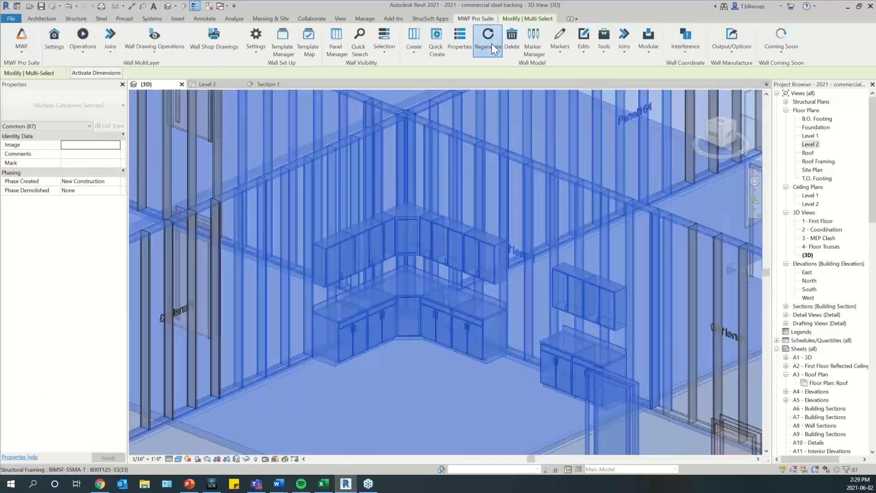
pyautogui.click(488, 41)
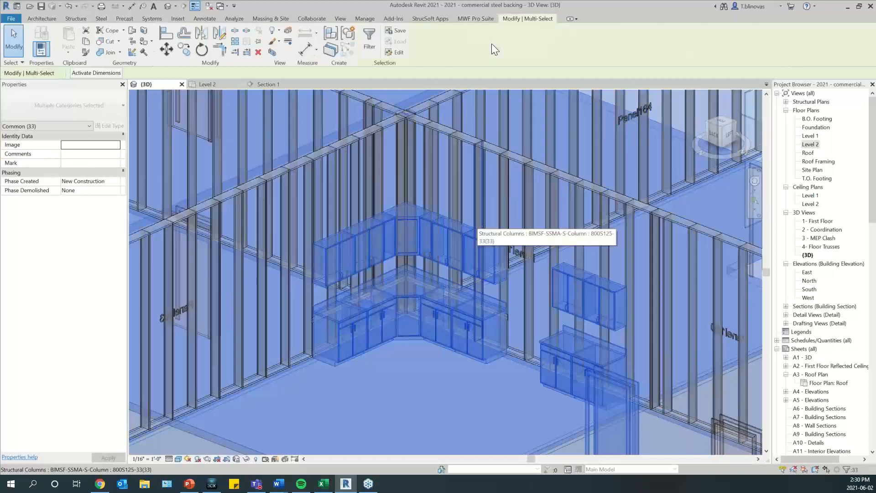
pyautogui.click(409, 377)
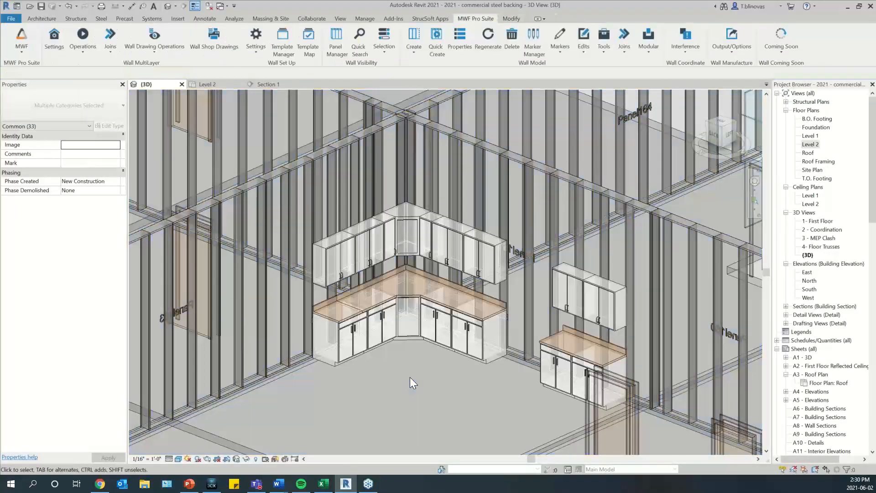
# Examine the regenerated backing in 3D and in Section 1, checking the flat strap's extent behind the base cabinets
pyautogui.scroll(3, 425, 313)
pyautogui.keyDown('shift'); pyautogui.moveTo(424, 313); pyautogui.dragTo(417, 214, button='middle'); pyautogui.keyUp('shift')
pyautogui.click(278, 84)
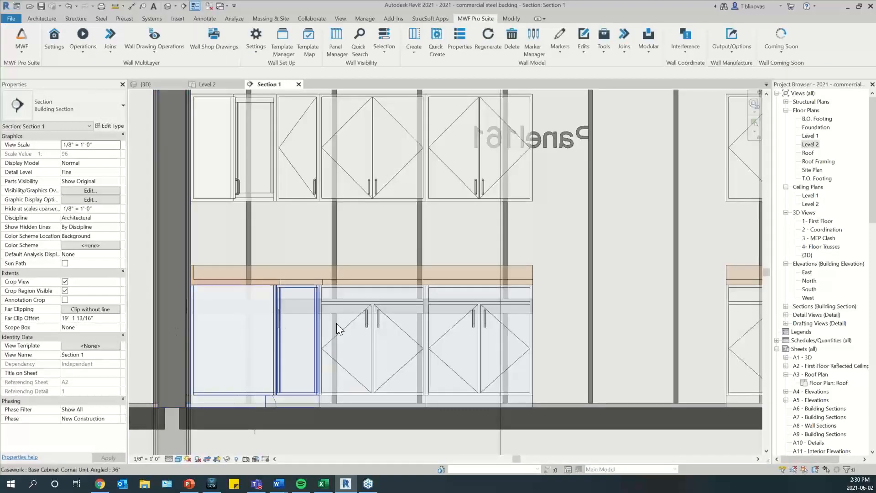
pyautogui.click(305, 312)
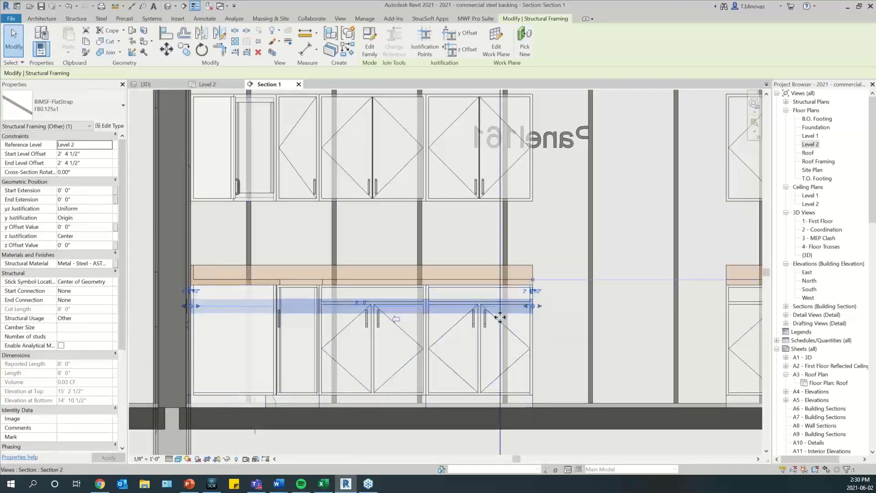
pyautogui.scroll(2, 342, 307)
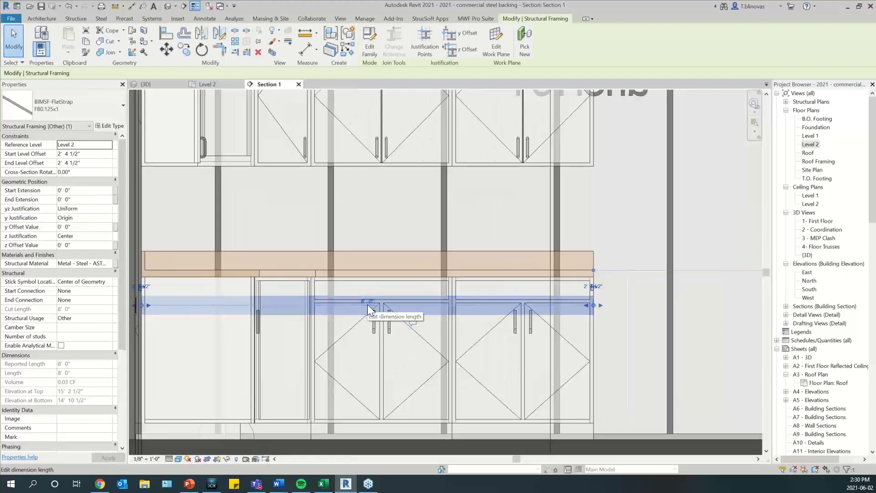
pyautogui.scroll(-2, 363, 334)
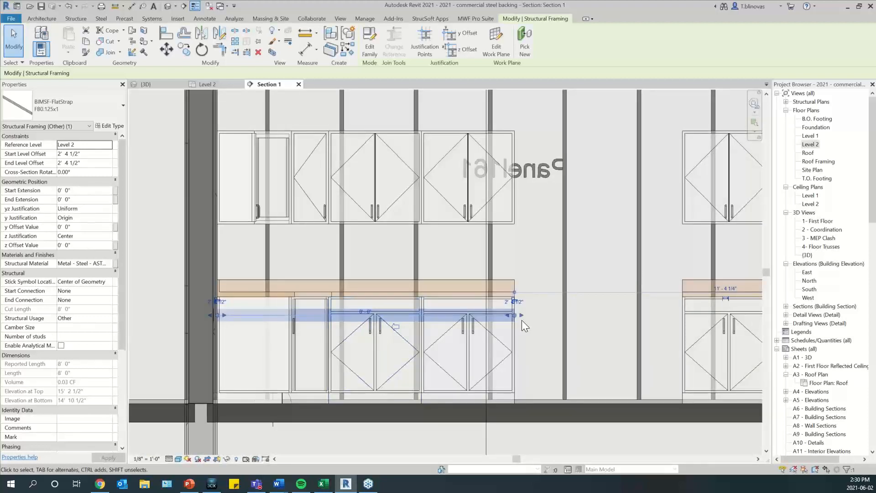
pyautogui.scroll(2, 526, 318)
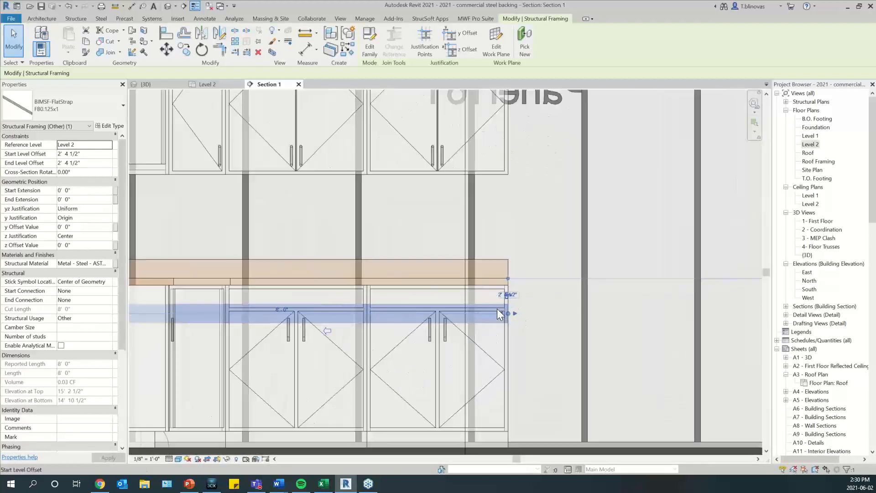
pyautogui.click(534, 336)
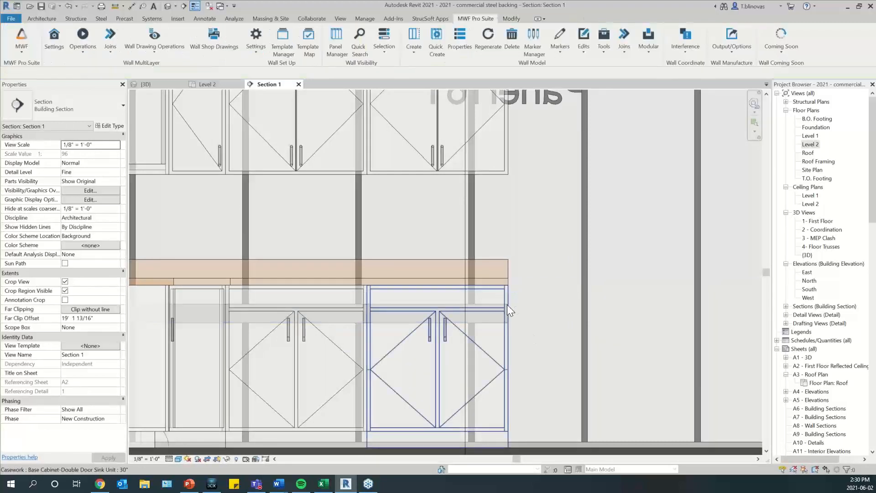
# Add an aligned dimension in Section 1 between the countertop's underside and the centreline of the flat-strap backing, placed beside the cabinets
pyautogui.scroll(3, 509, 310)
pyautogui.press('d')
pyautogui.press('i')
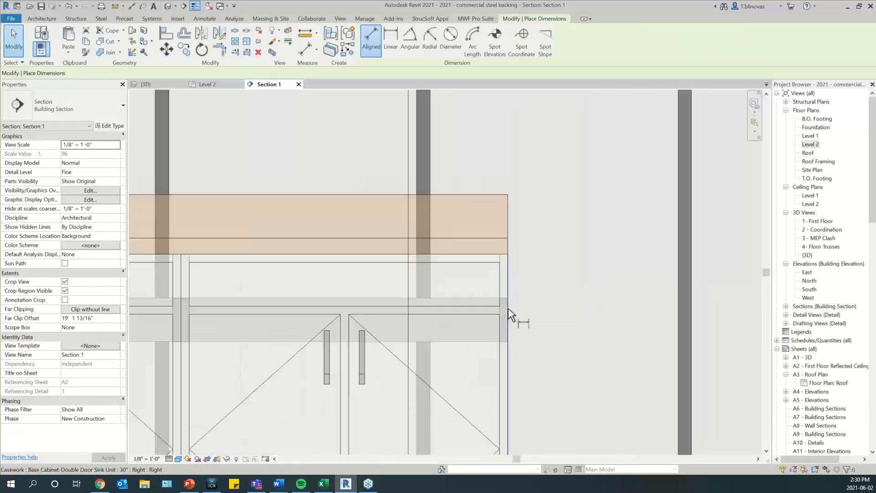
pyautogui.click(486, 254)
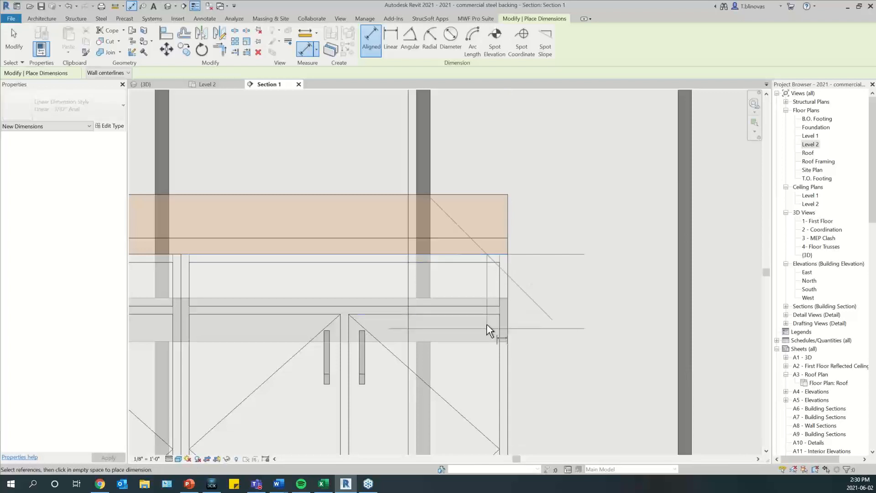
pyautogui.scroll(-1, 486, 321)
pyautogui.scroll(-2, 487, 322)
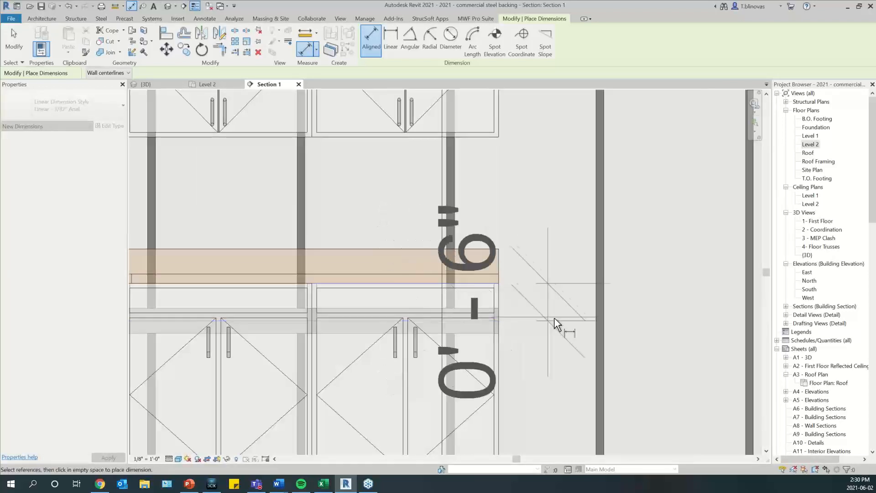
pyautogui.scroll(-2, 486, 316)
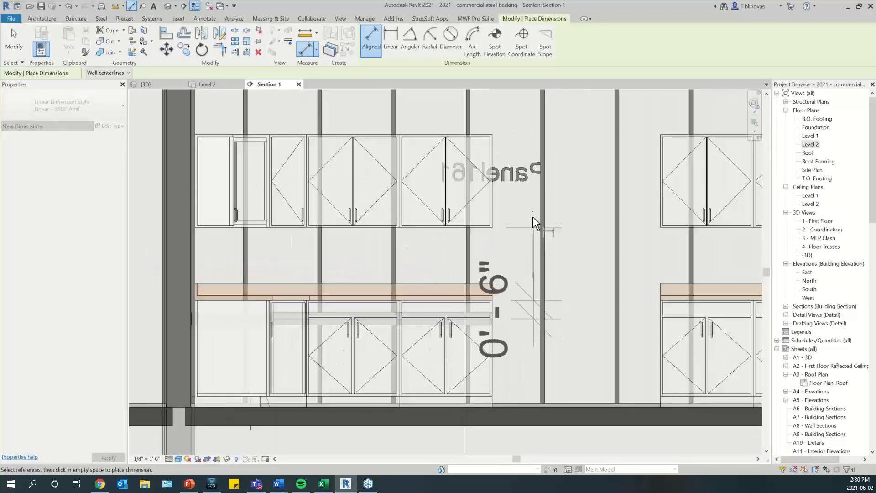
pyautogui.click(559, 217)
pyautogui.scroll(3, 485, 316)
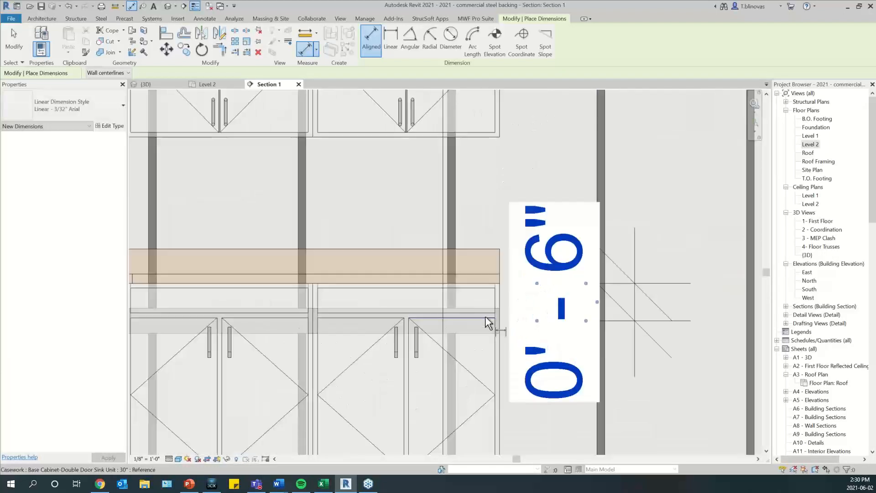
pyautogui.press('Escape')
pyautogui.press('Escape')
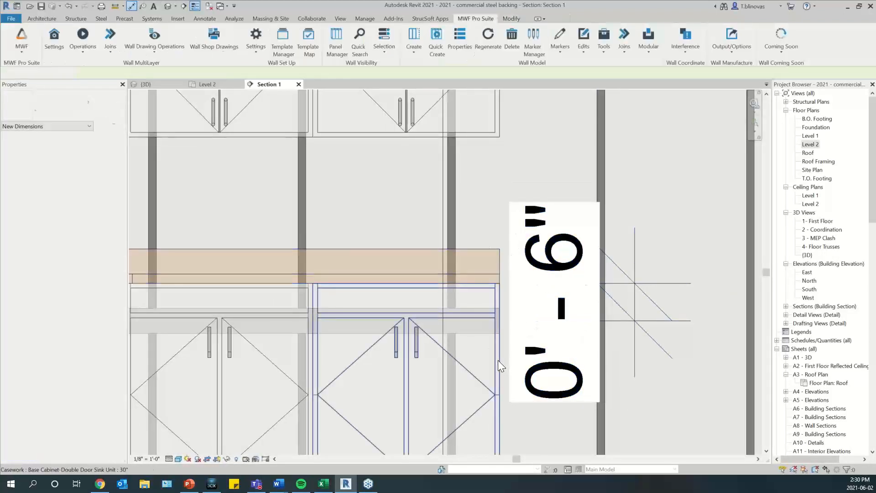
# Inspect the double-door sink cabinet and the L-shaped countertop in Section 1 against the backing, then clear the selection
pyautogui.click(496, 360)
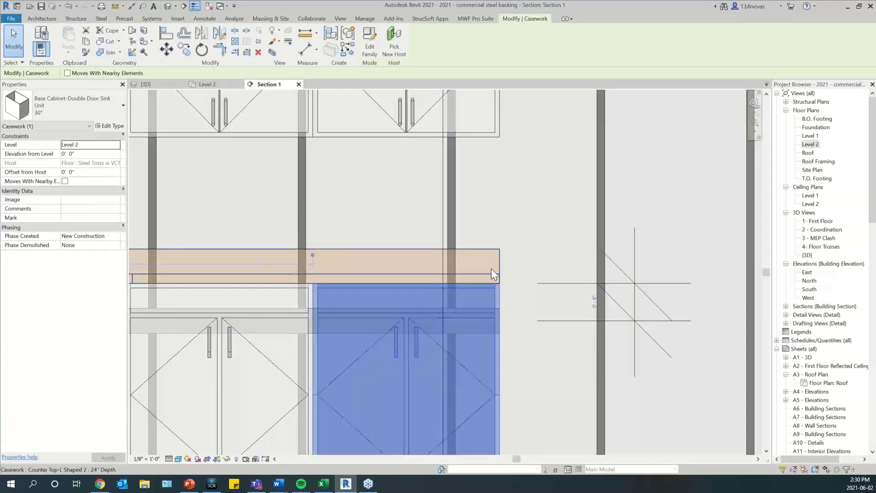
pyautogui.scroll(-2, 497, 270)
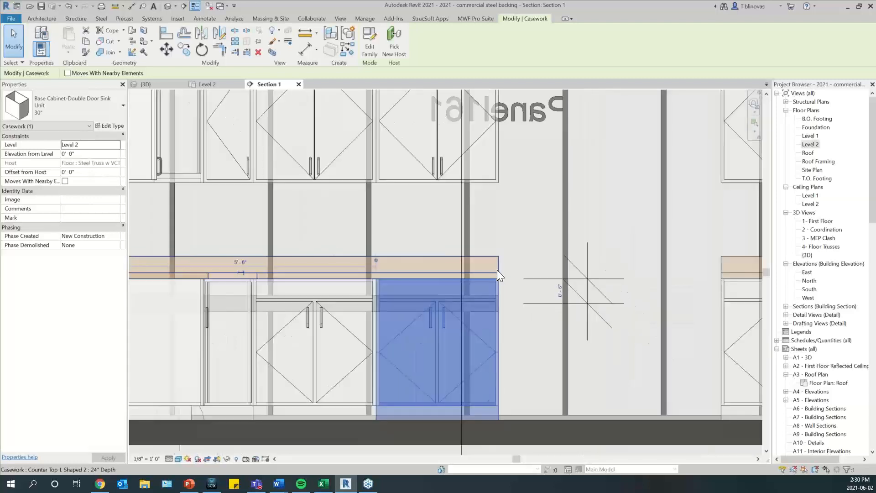
pyautogui.click(495, 272)
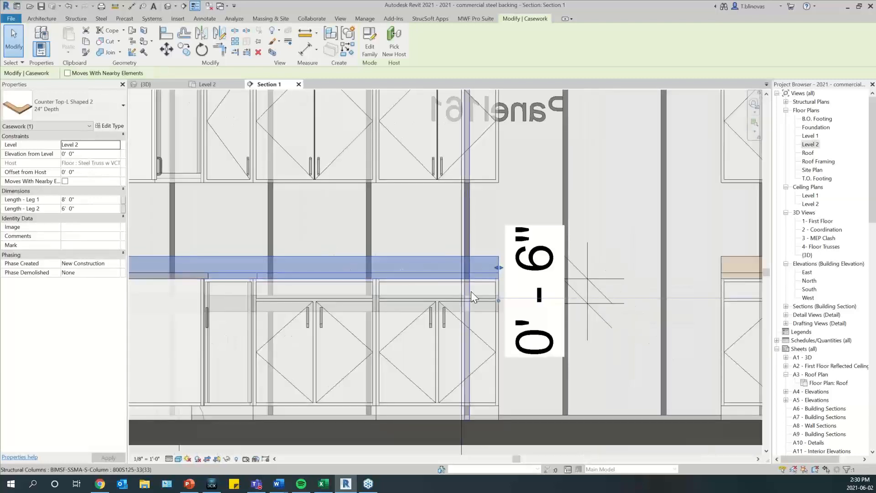
pyautogui.scroll(-1, 471, 291)
pyautogui.scroll(-1, 470, 291)
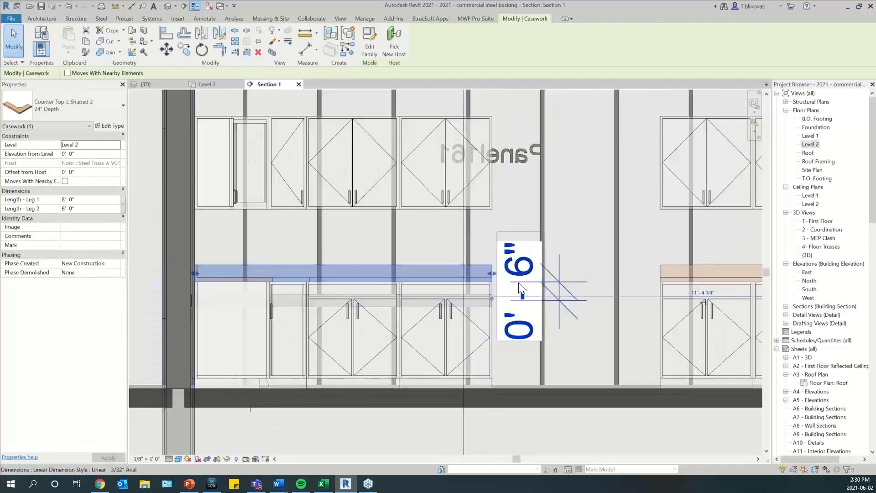
pyautogui.click(515, 359)
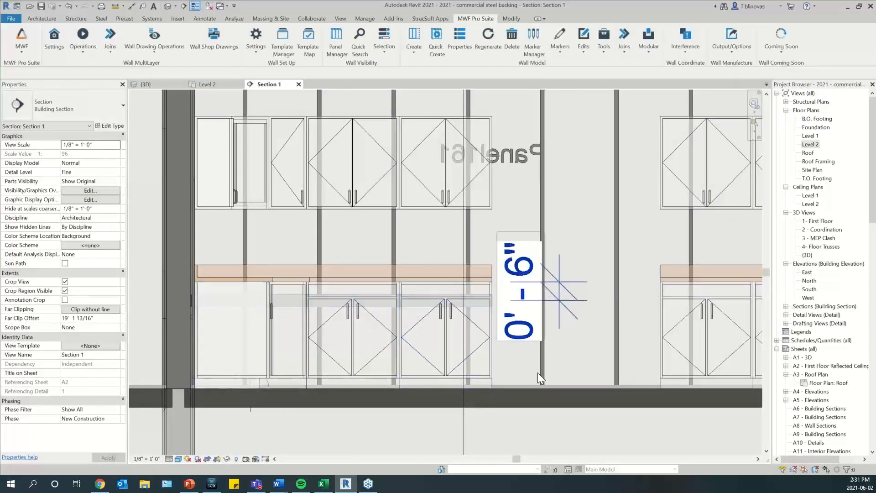
# Open Section 2 from its marker in the Level 2 plan and change the section's visual style to a shaded display
pyautogui.click(214, 85)
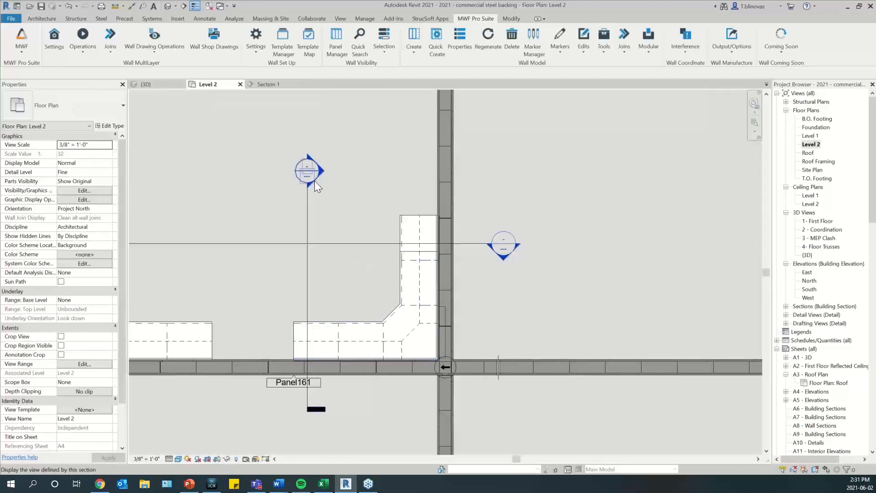
pyautogui.doubleClick(314, 182)
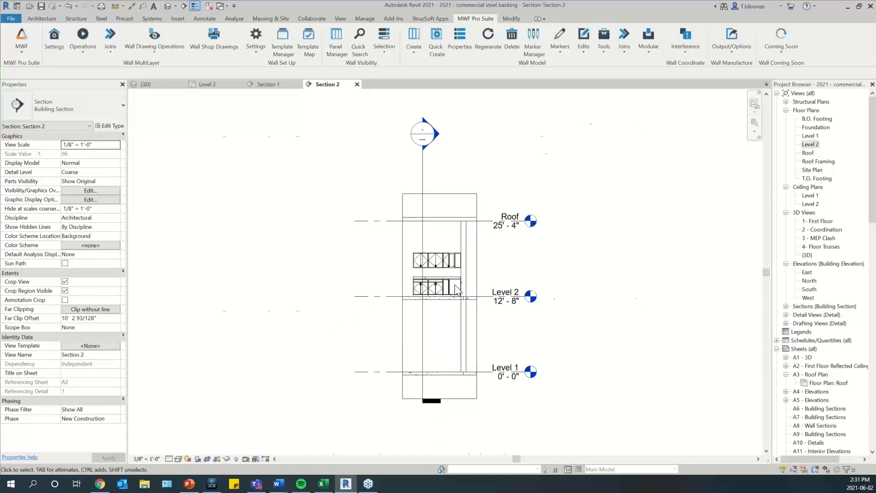
pyautogui.scroll(5, 456, 289)
pyautogui.click(169, 459)
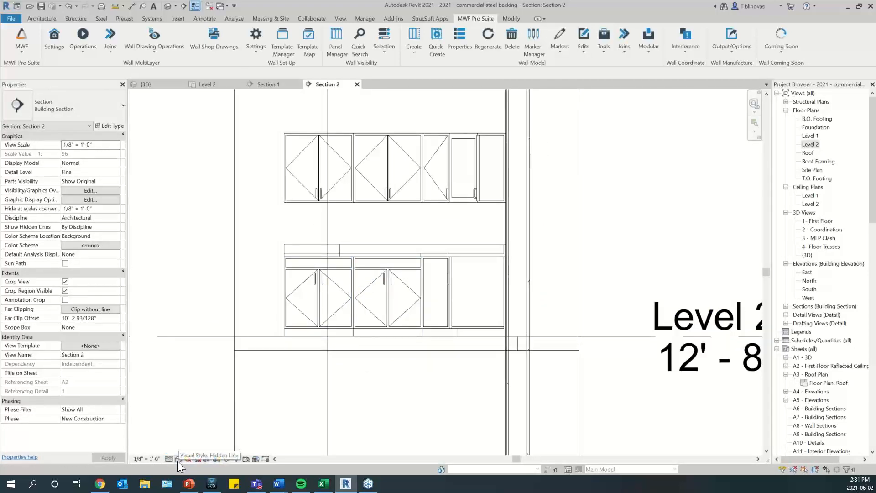
pyautogui.click(178, 459)
pyautogui.click(190, 448)
pyautogui.scroll(3, 349, 262)
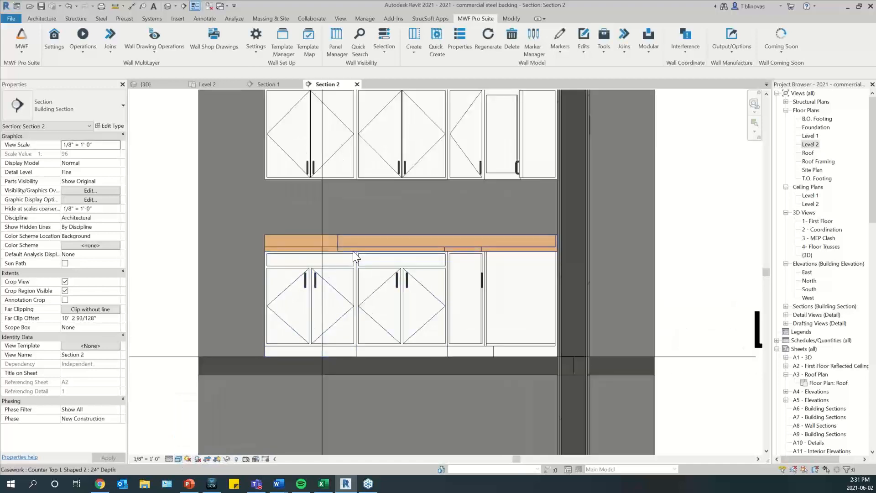
# Override the casework category's graphics in Section 2 with a surface transparency of 60
pyautogui.rightClick(356, 263)
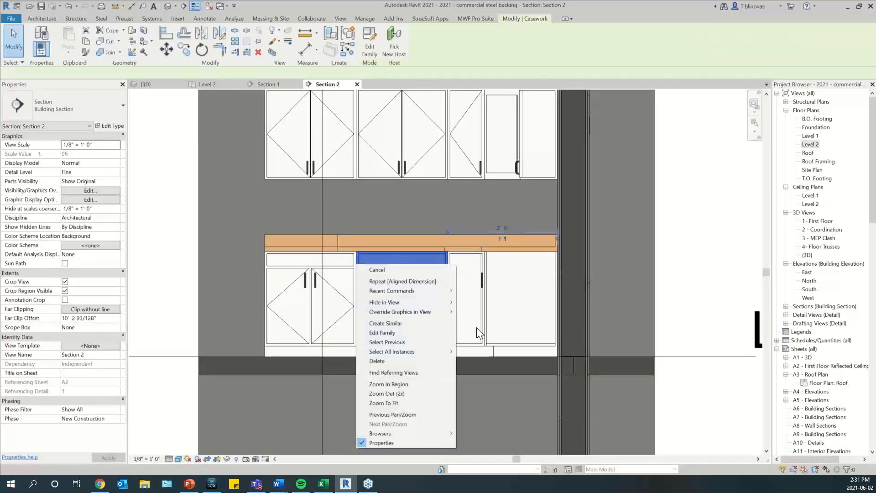
pyautogui.moveTo(431, 312)
pyautogui.click(500, 321)
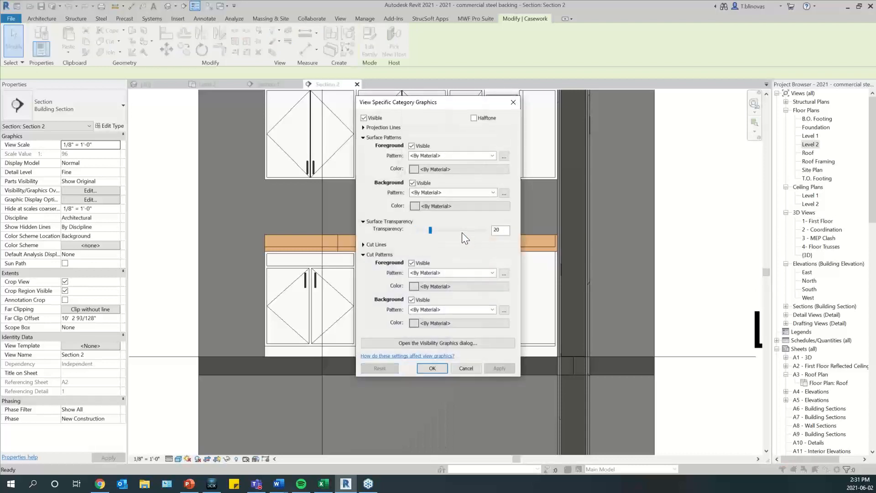
pyautogui.click(467, 230)
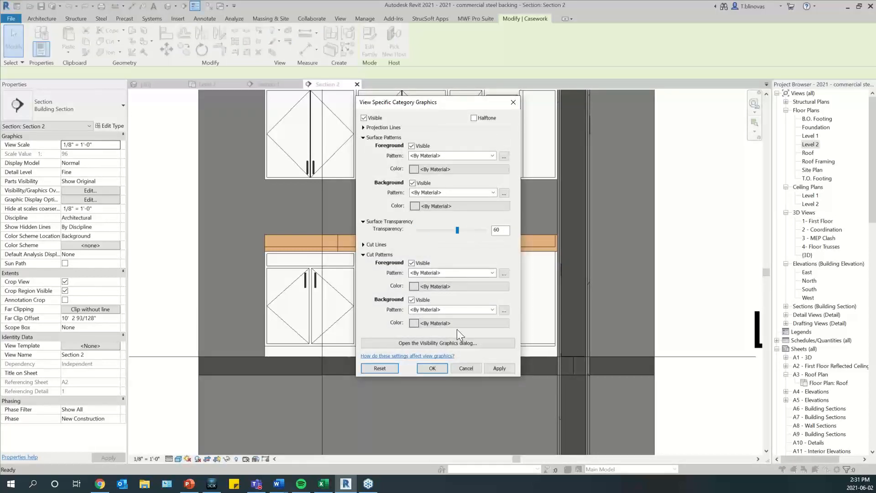
pyautogui.click(425, 367)
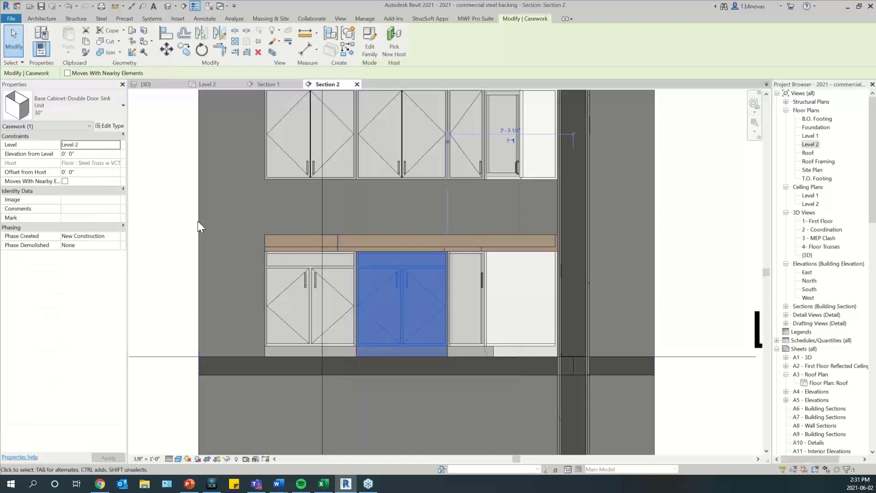
# Override the walls category's graphics in Section 2 with a surface transparency of 80
pyautogui.press('v')
pyautogui.press('g')
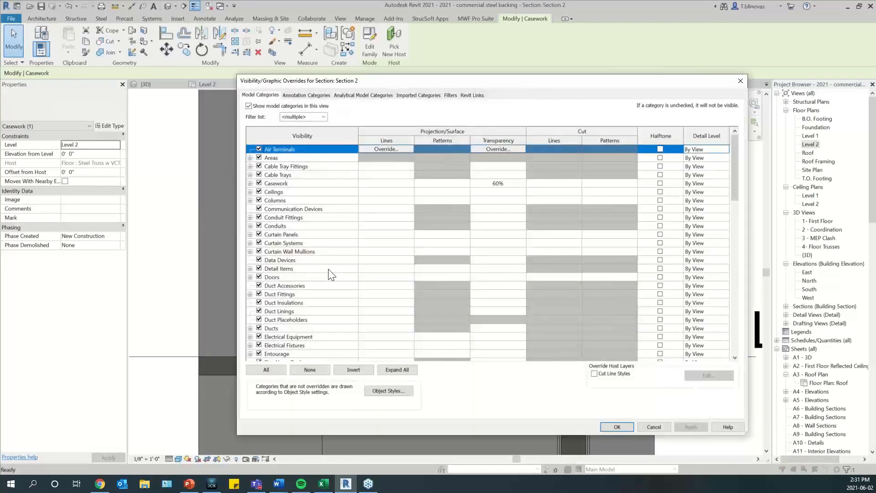
pyautogui.press('w')
pyautogui.click(499, 344)
pyautogui.click(525, 258)
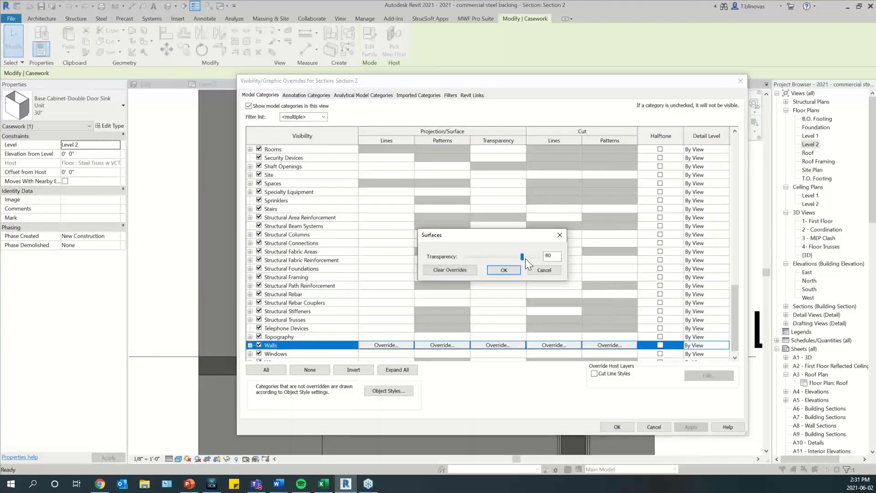
pyautogui.click(511, 270)
pyautogui.click(617, 427)
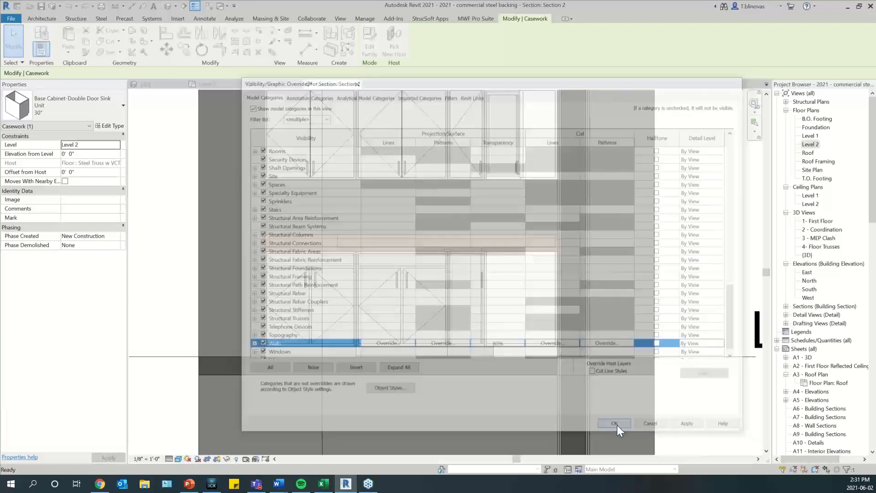
# Select the flat-strap backing behind the base cabinets in Section 2, inspect its extent across the studs, and close the section
pyautogui.click(463, 275)
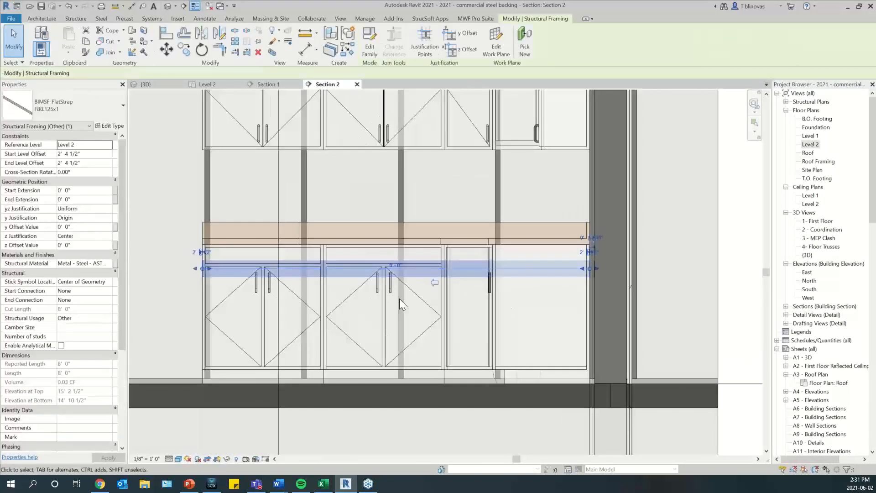
pyautogui.scroll(-1, 400, 299)
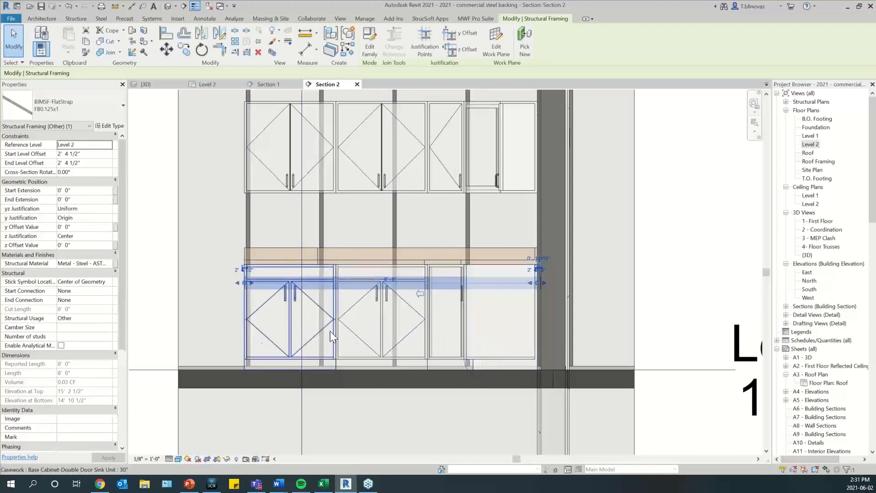
pyautogui.scroll(-2, 342, 328)
pyautogui.scroll(-1, 278, 346)
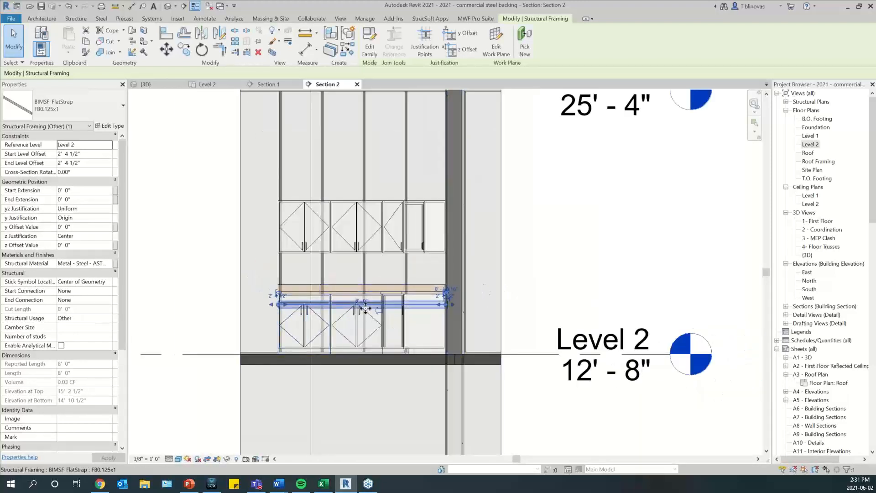
pyautogui.click(357, 85)
# Inspect the corner cabinets and the surrounding steel wall framing in the 3D view, and check the available wall-model tools
pyautogui.click(209, 84)
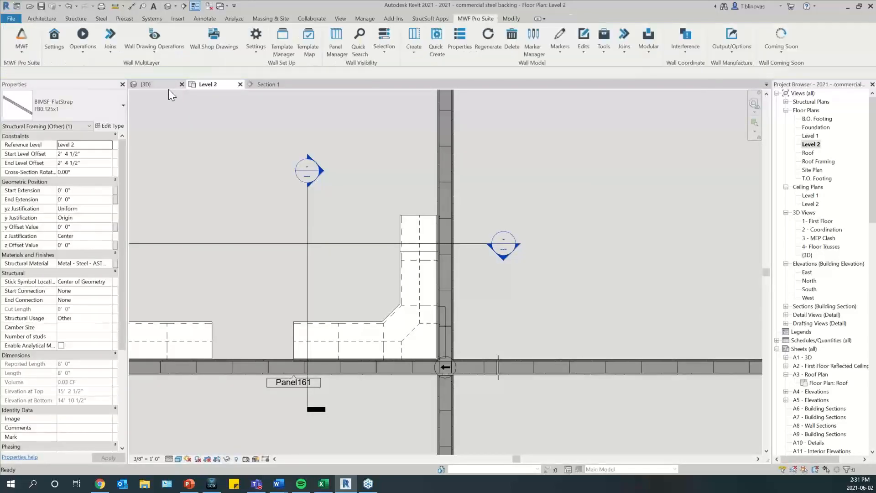
pyautogui.click(168, 87)
pyautogui.keyDown('shift'); pyautogui.moveTo(486, 259); pyautogui.dragTo(491, 320, button='middle'); pyautogui.keyUp('shift')
pyautogui.scroll(1, 538, 239)
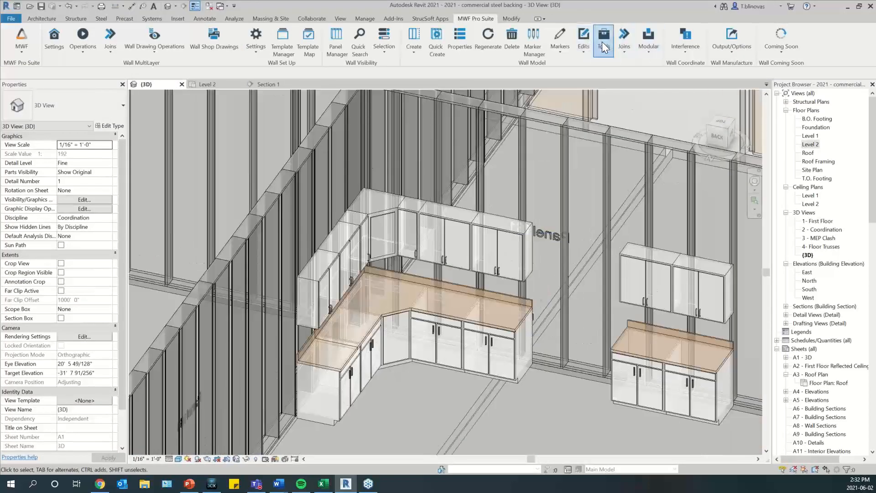
pyautogui.click(601, 42)
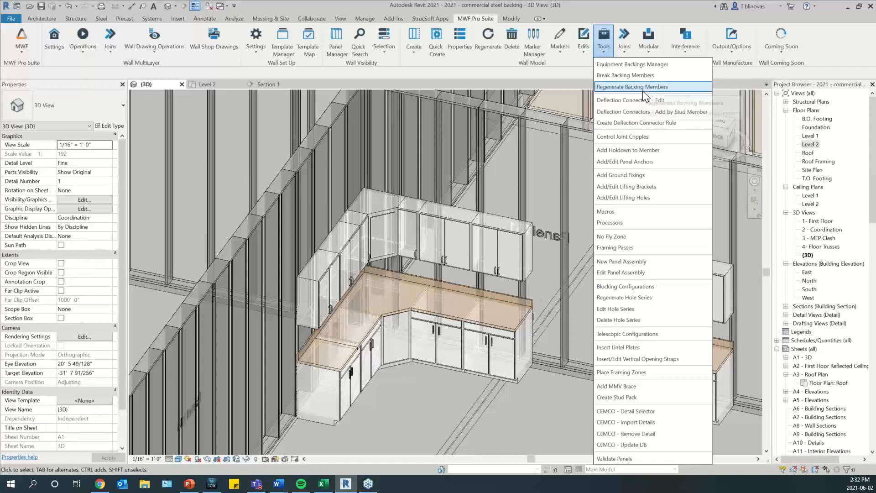
pyautogui.click(445, 390)
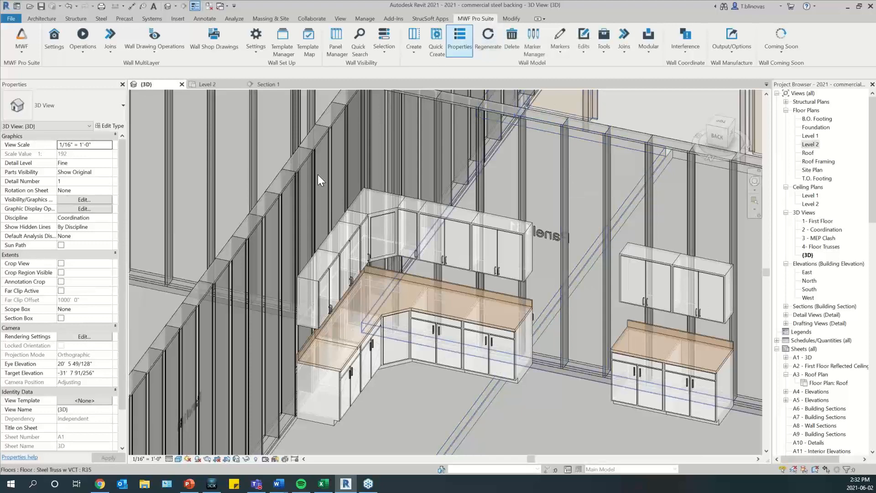
pyautogui.keyDown('shift'); pyautogui.moveTo(523, 283); pyautogui.dragTo(514, 244, button='middle'); pyautogui.keyUp('shift')
pyautogui.scroll(2, 513, 245)
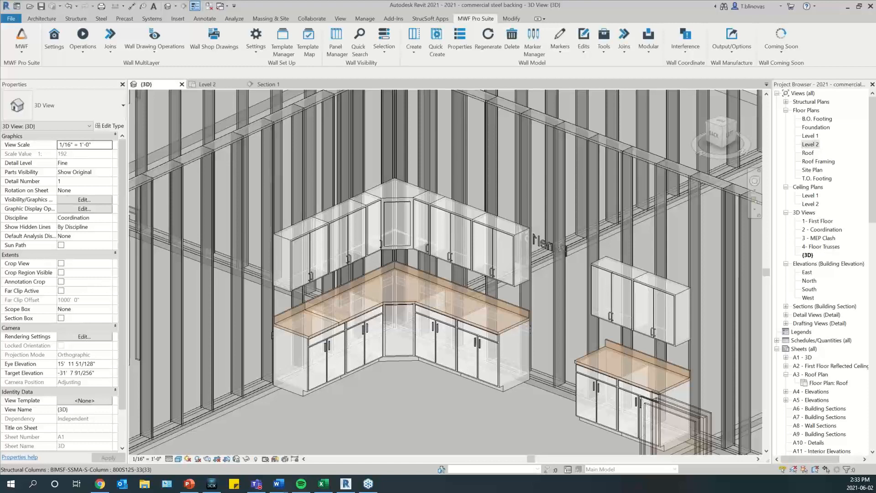
# Open Section 1 from its marker in the Level 2 plan and locate the backing marker beneath the corner base cabinet
pyautogui.click(220, 85)
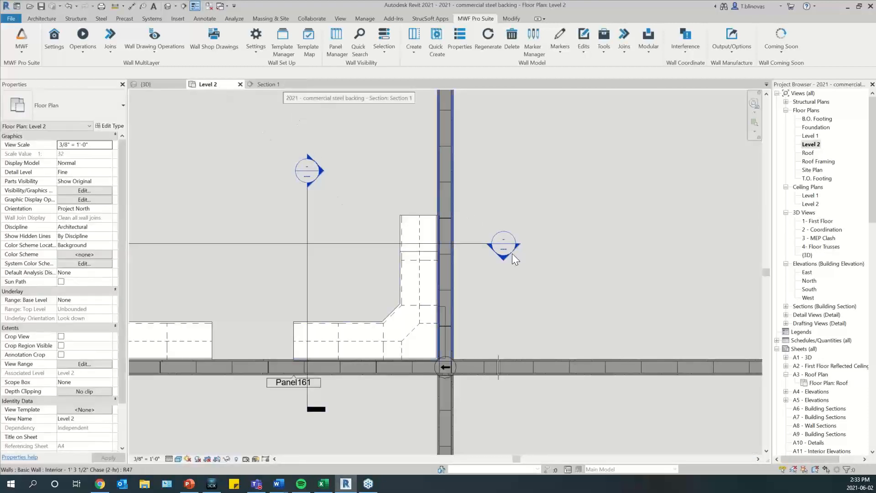
pyautogui.doubleClick(495, 246)
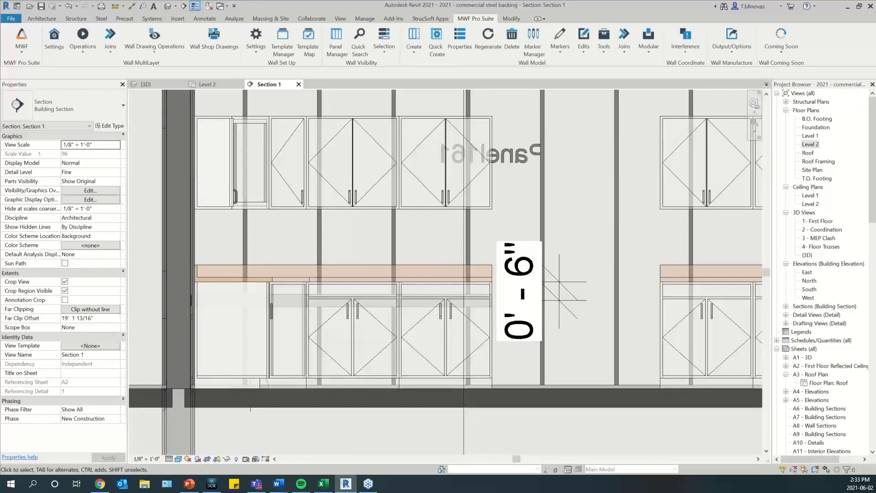
pyautogui.scroll(-3, 384, 346)
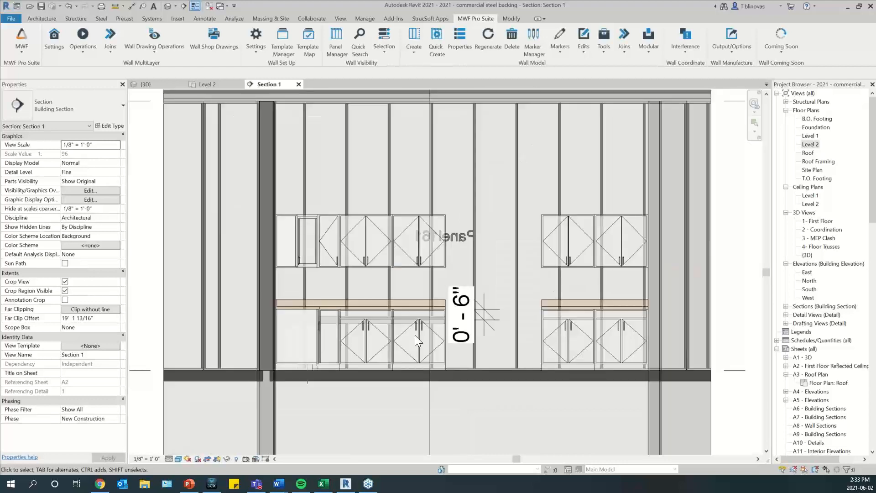
pyautogui.scroll(-2, 335, 363)
pyautogui.scroll(2, 367, 331)
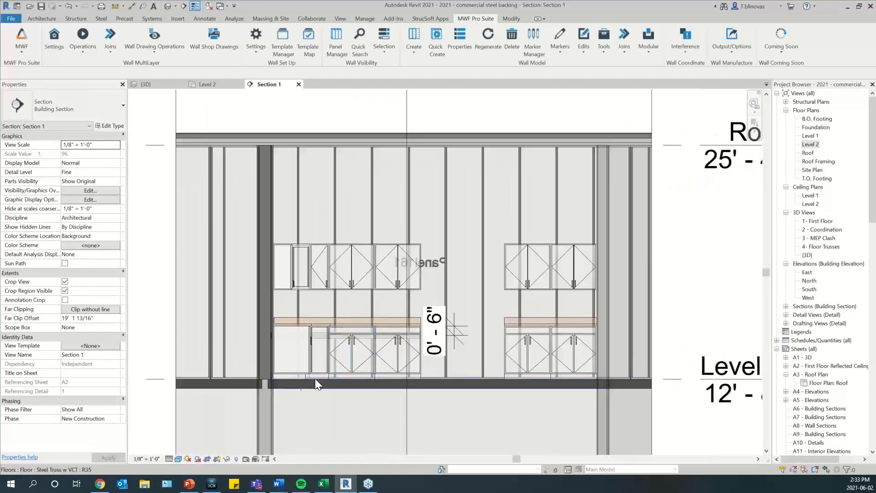
pyautogui.scroll(3, 300, 393)
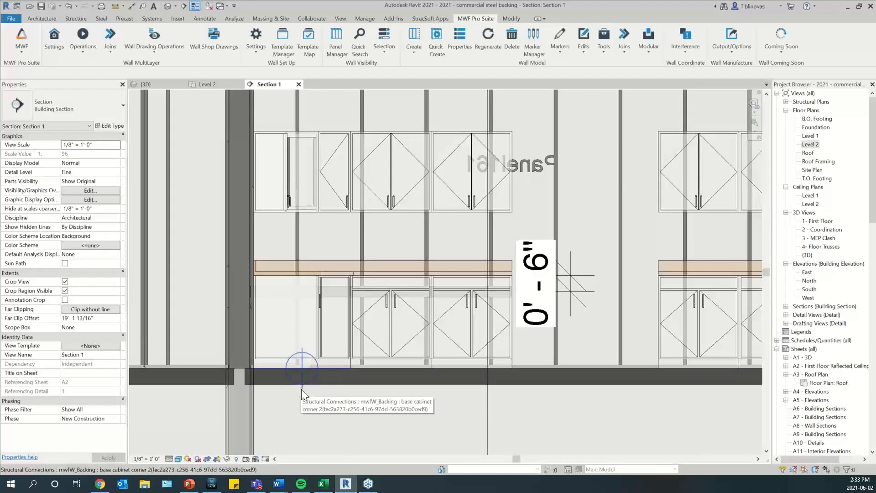
# Remove the base cabinet corner 2 backing marker in Section 1 and regenerate the wall panel through one of its studs
pyautogui.click(301, 388)
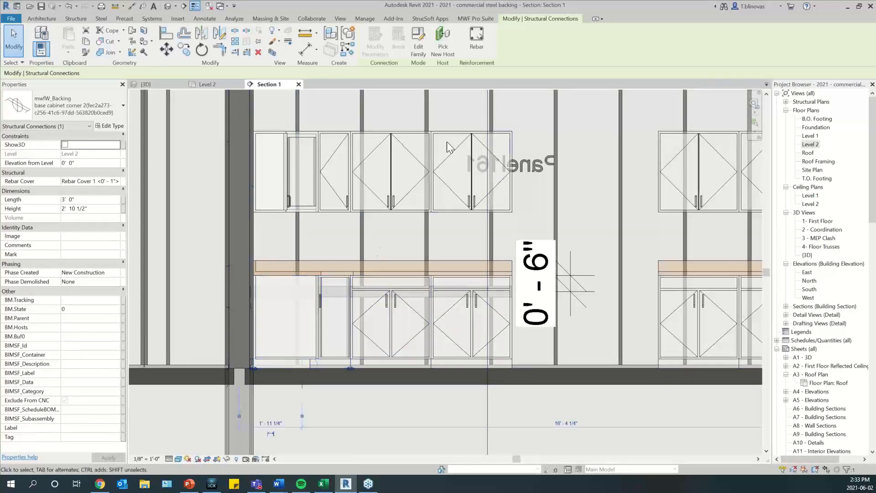
pyautogui.click(475, 19)
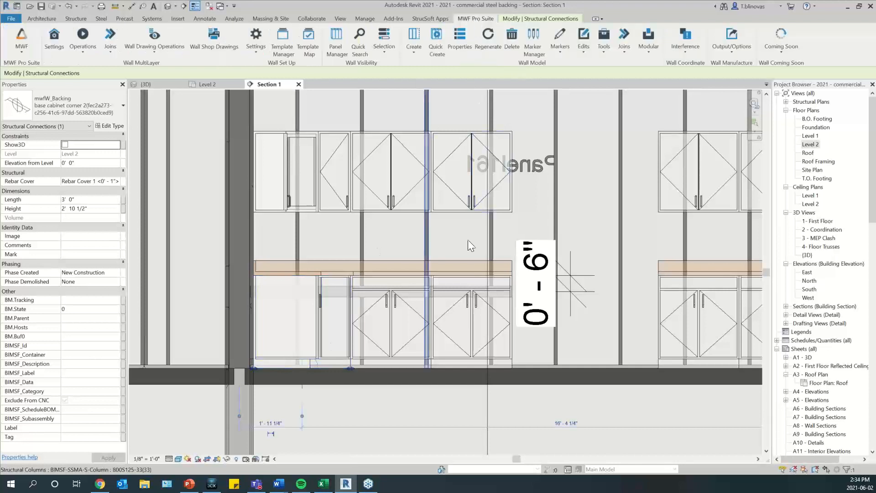
pyautogui.click(307, 390)
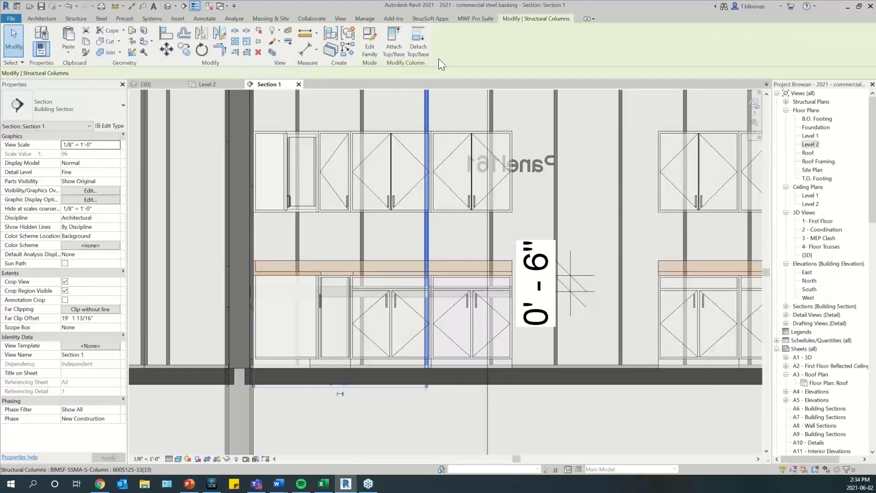
pyautogui.click(424, 239)
pyautogui.click(488, 35)
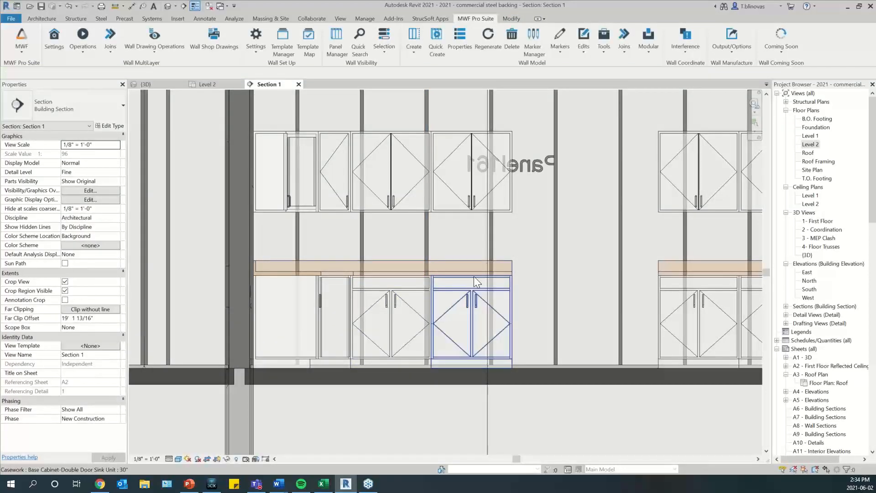
# Select a stud of Panel161 behind the sink cabinet, open the Equipment Backings Manager, and widen its backing settings area
pyautogui.click(494, 238)
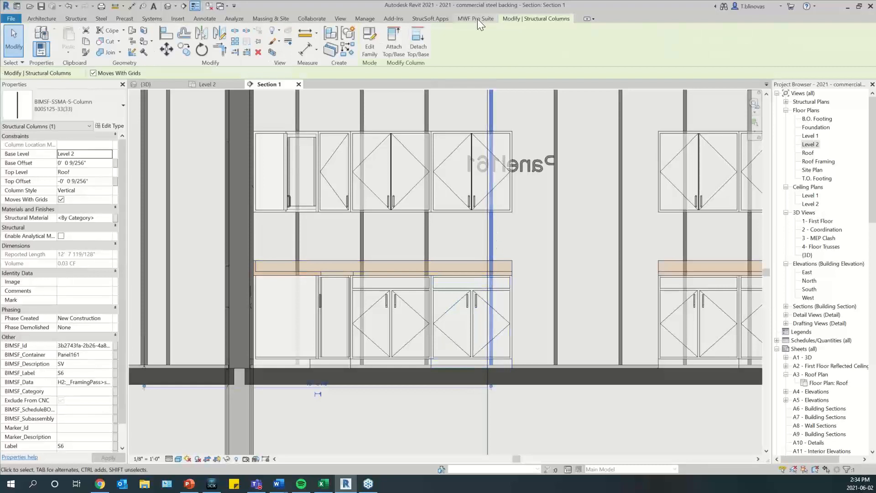
pyautogui.click(604, 41)
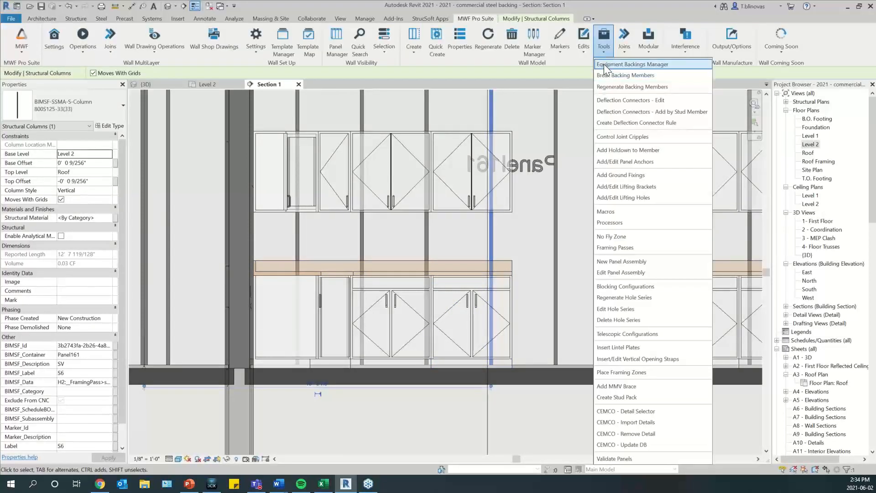
pyautogui.click(625, 65)
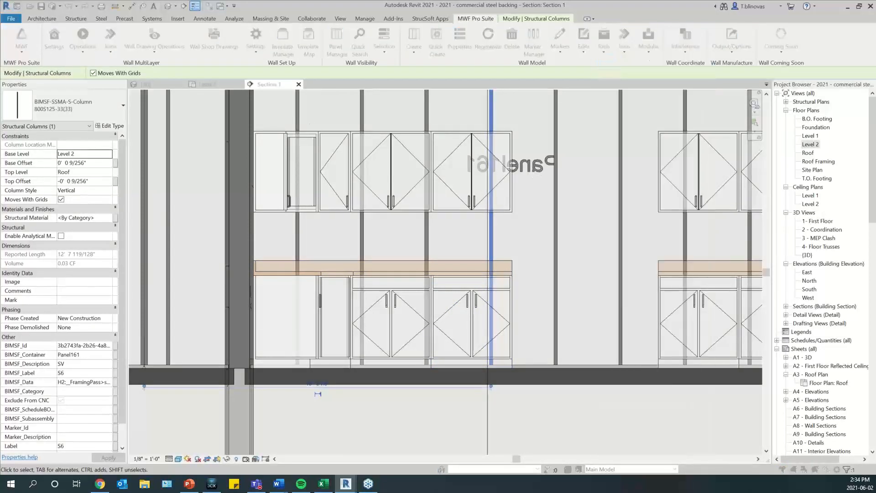
pyautogui.click(504, 369)
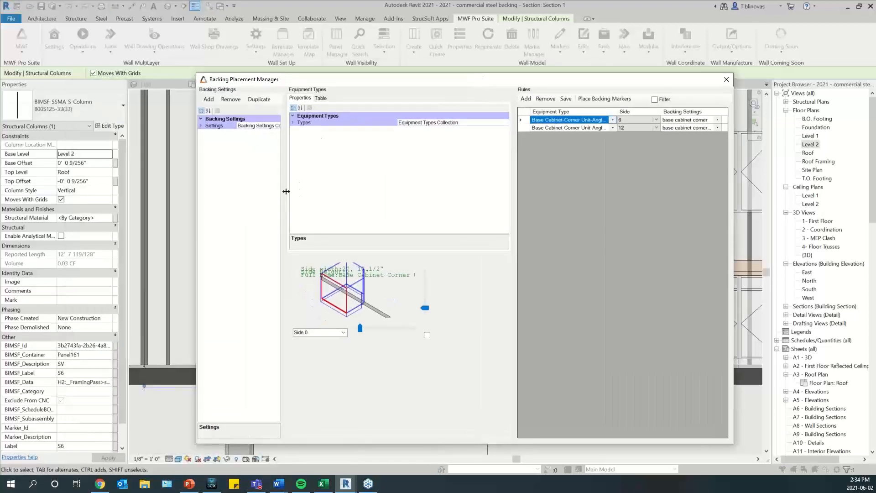
pyautogui.moveTo(285, 192); pyautogui.dragTo(315, 191)
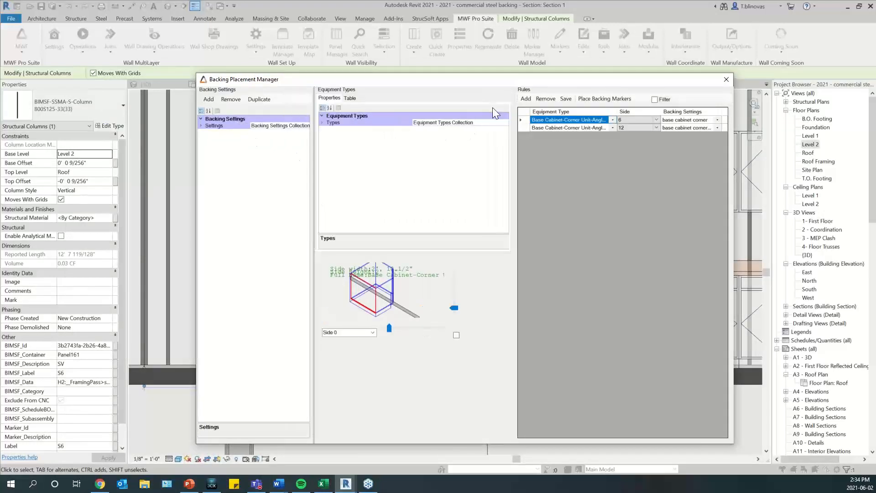
# Review the backing member collections of the base cabinet and base cabinet corner settings
pyautogui.click(201, 125)
pyautogui.click(208, 132)
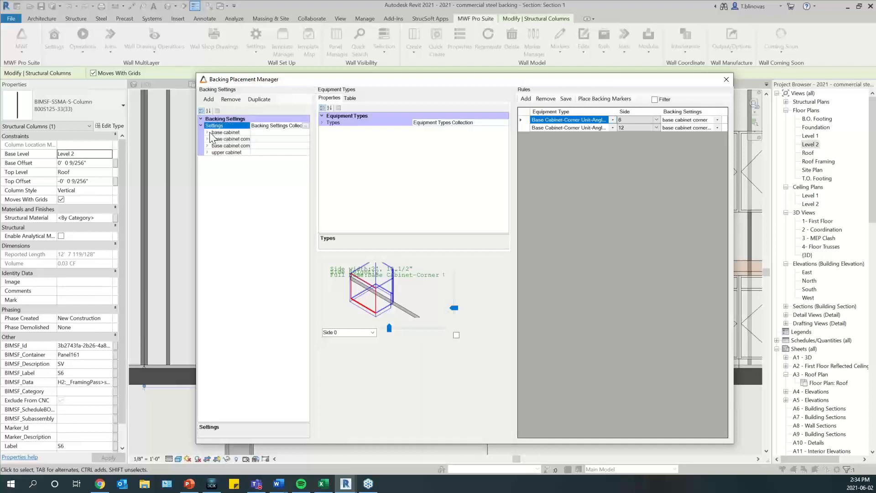
pyautogui.click(232, 139)
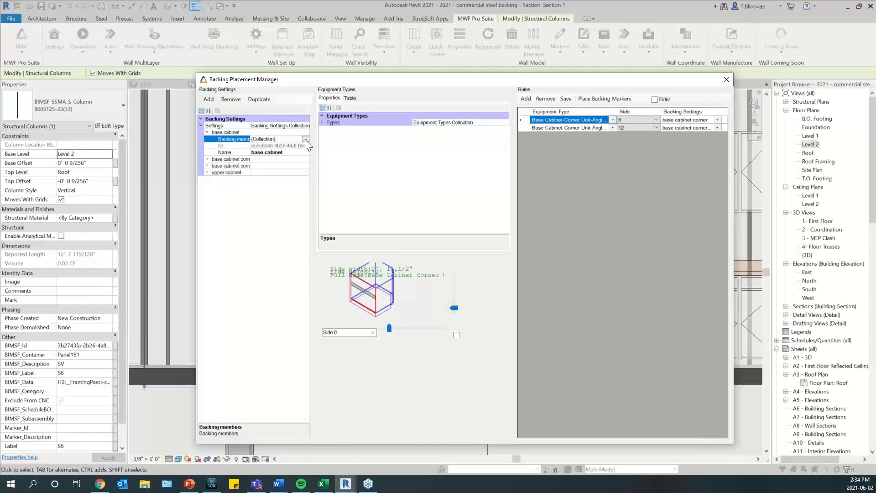
pyautogui.click(305, 139)
pyautogui.click(544, 171)
pyautogui.click(207, 159)
pyautogui.click(277, 166)
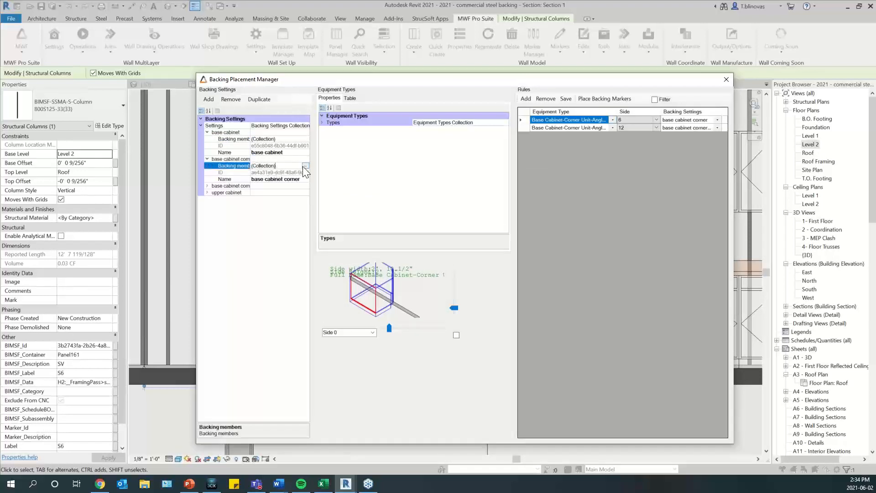
pyautogui.click(305, 165)
pyautogui.click(546, 172)
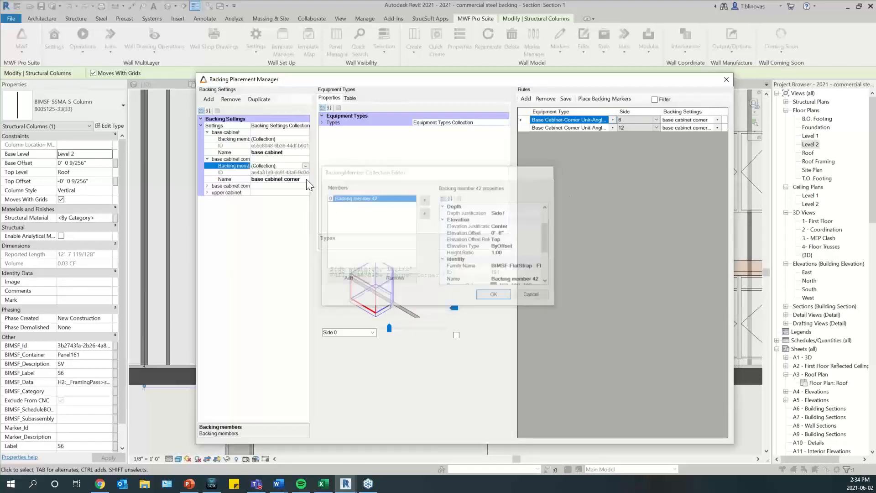
# Try adding a second backing member to the base cabinet corner 2 settings, remove it, and accept the member collection
pyautogui.click(230, 185)
pyautogui.click(207, 185)
pyautogui.click(283, 194)
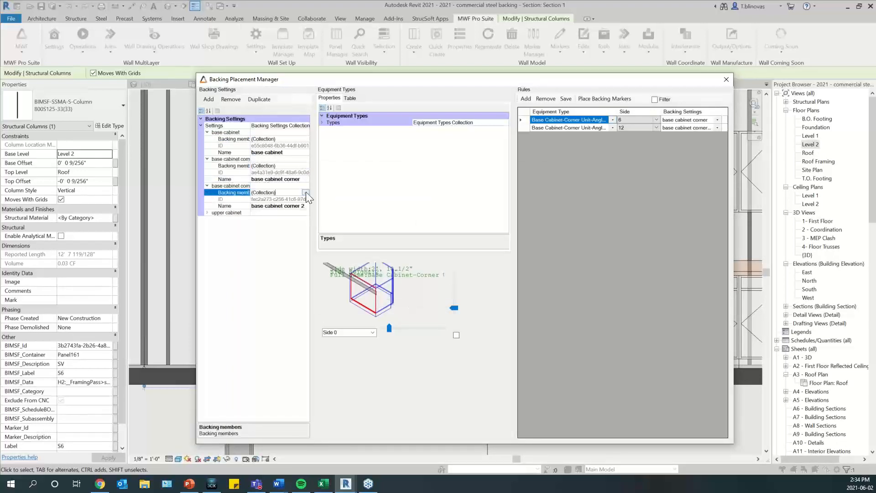
pyautogui.click(306, 192)
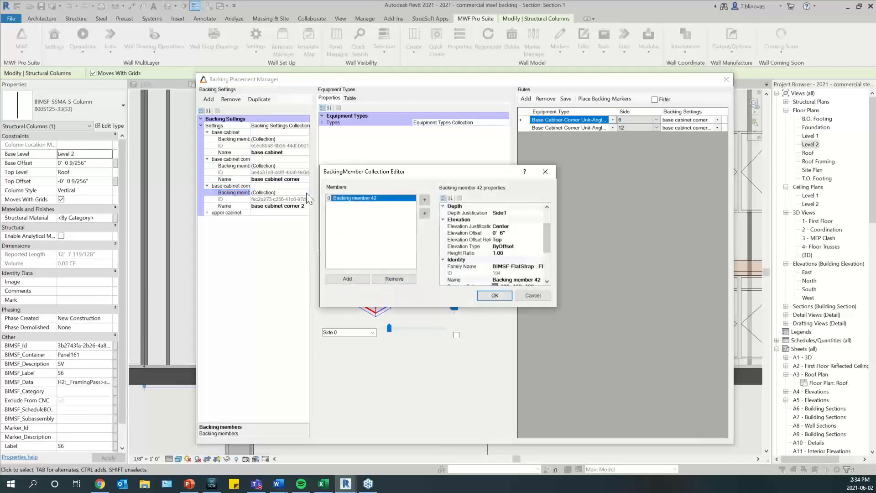
pyautogui.click(351, 281)
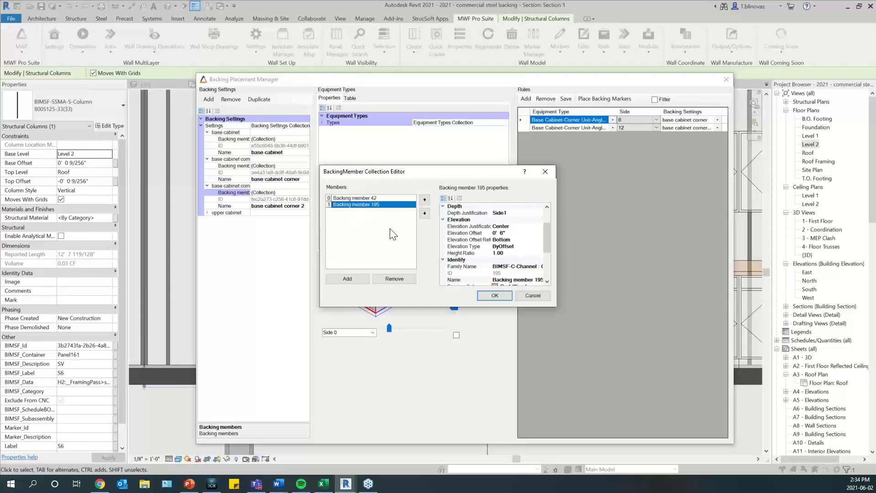
pyautogui.click(393, 281)
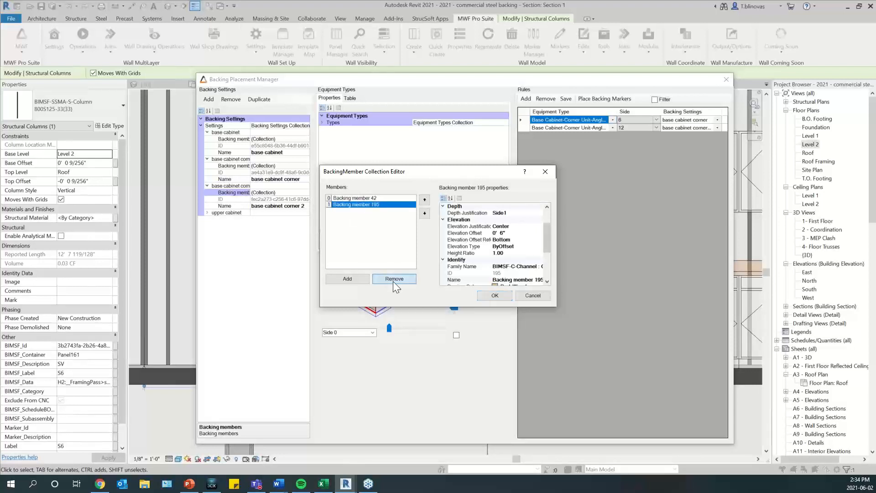
pyautogui.click(496, 295)
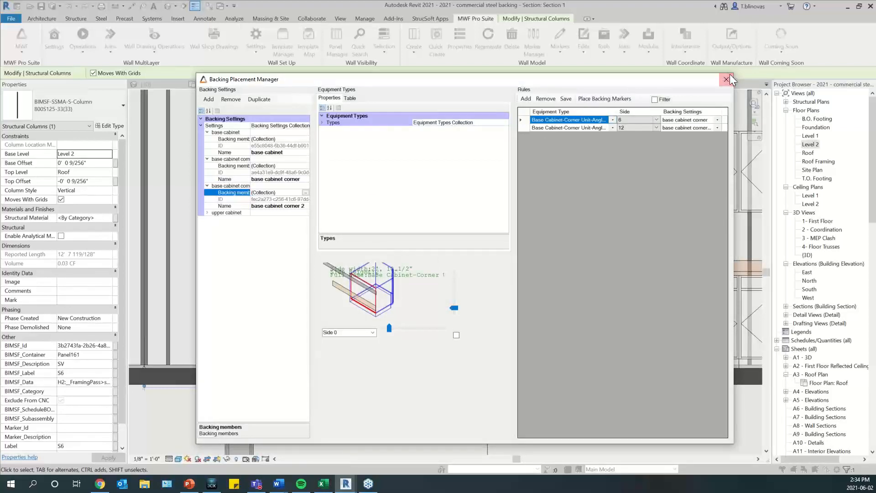
# Close the Backing Placement Manager and clear the stud selection in Section 1
pyautogui.moveTo(701, 81); pyautogui.dragTo(605, 148)
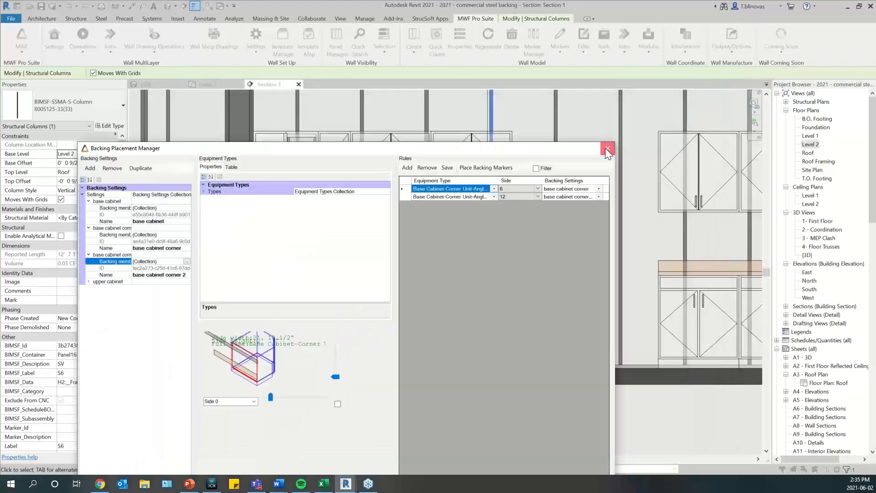
pyautogui.click(605, 148)
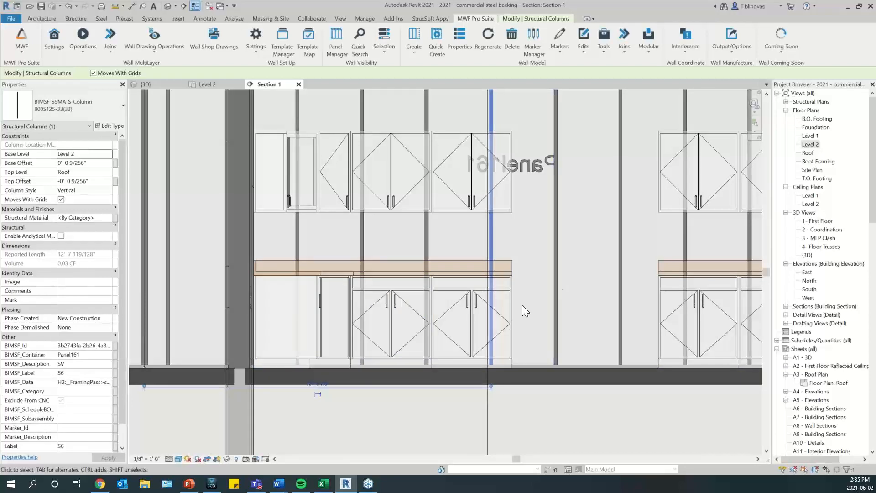
pyautogui.scroll(-2, 528, 358)
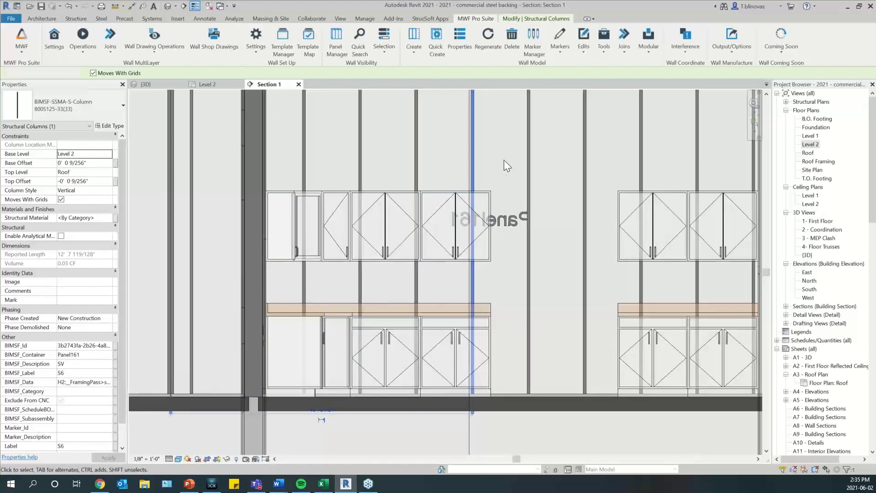
pyautogui.press('Escape')
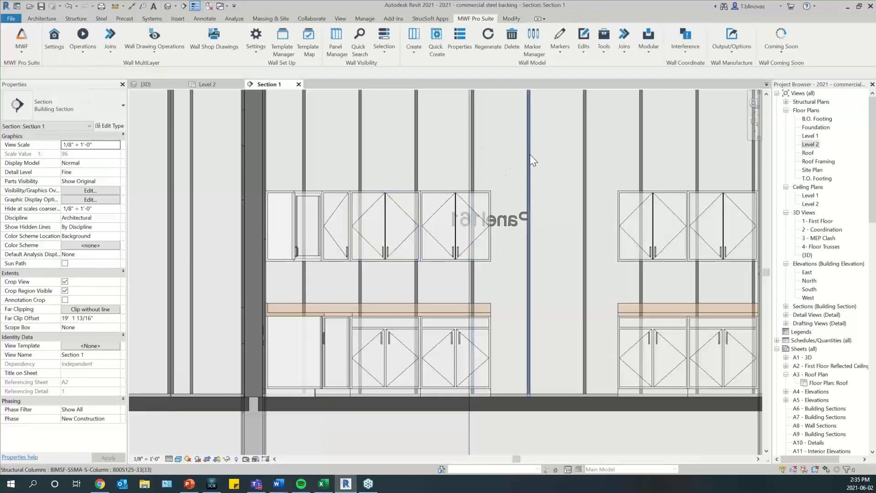